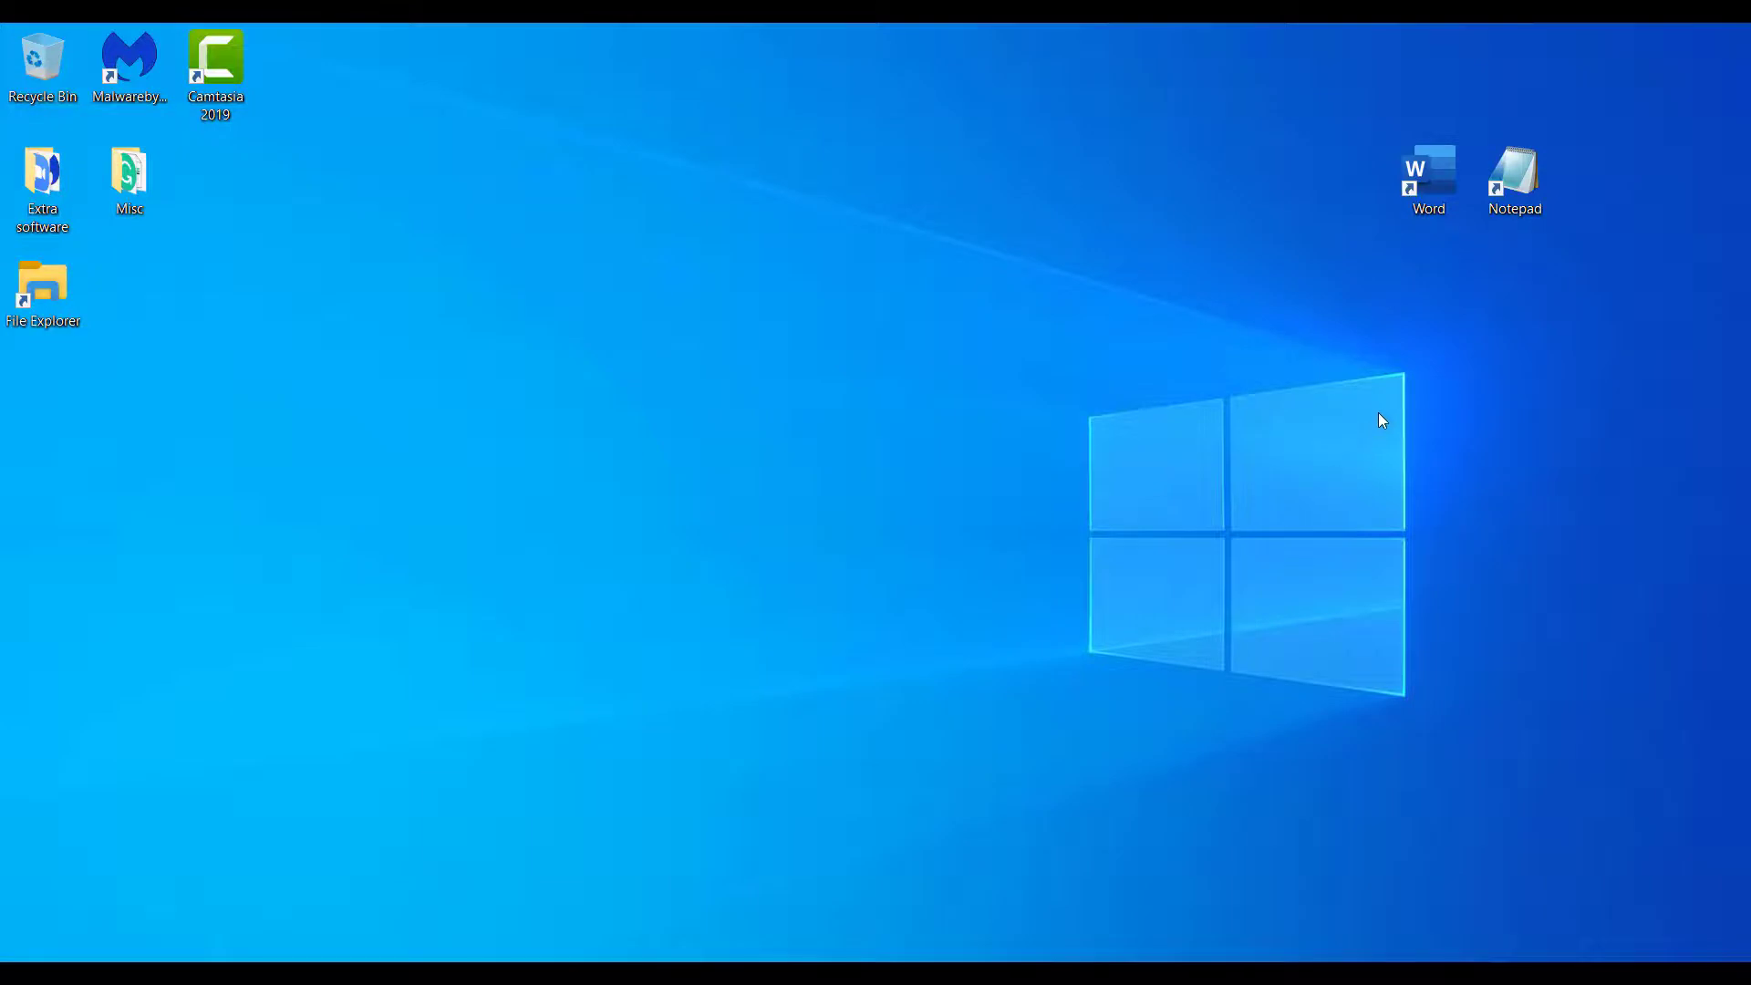
# Open Notepad and write "This is a standard Windows application" in the empty note.
pyautogui.doubleClick(1533, 184)
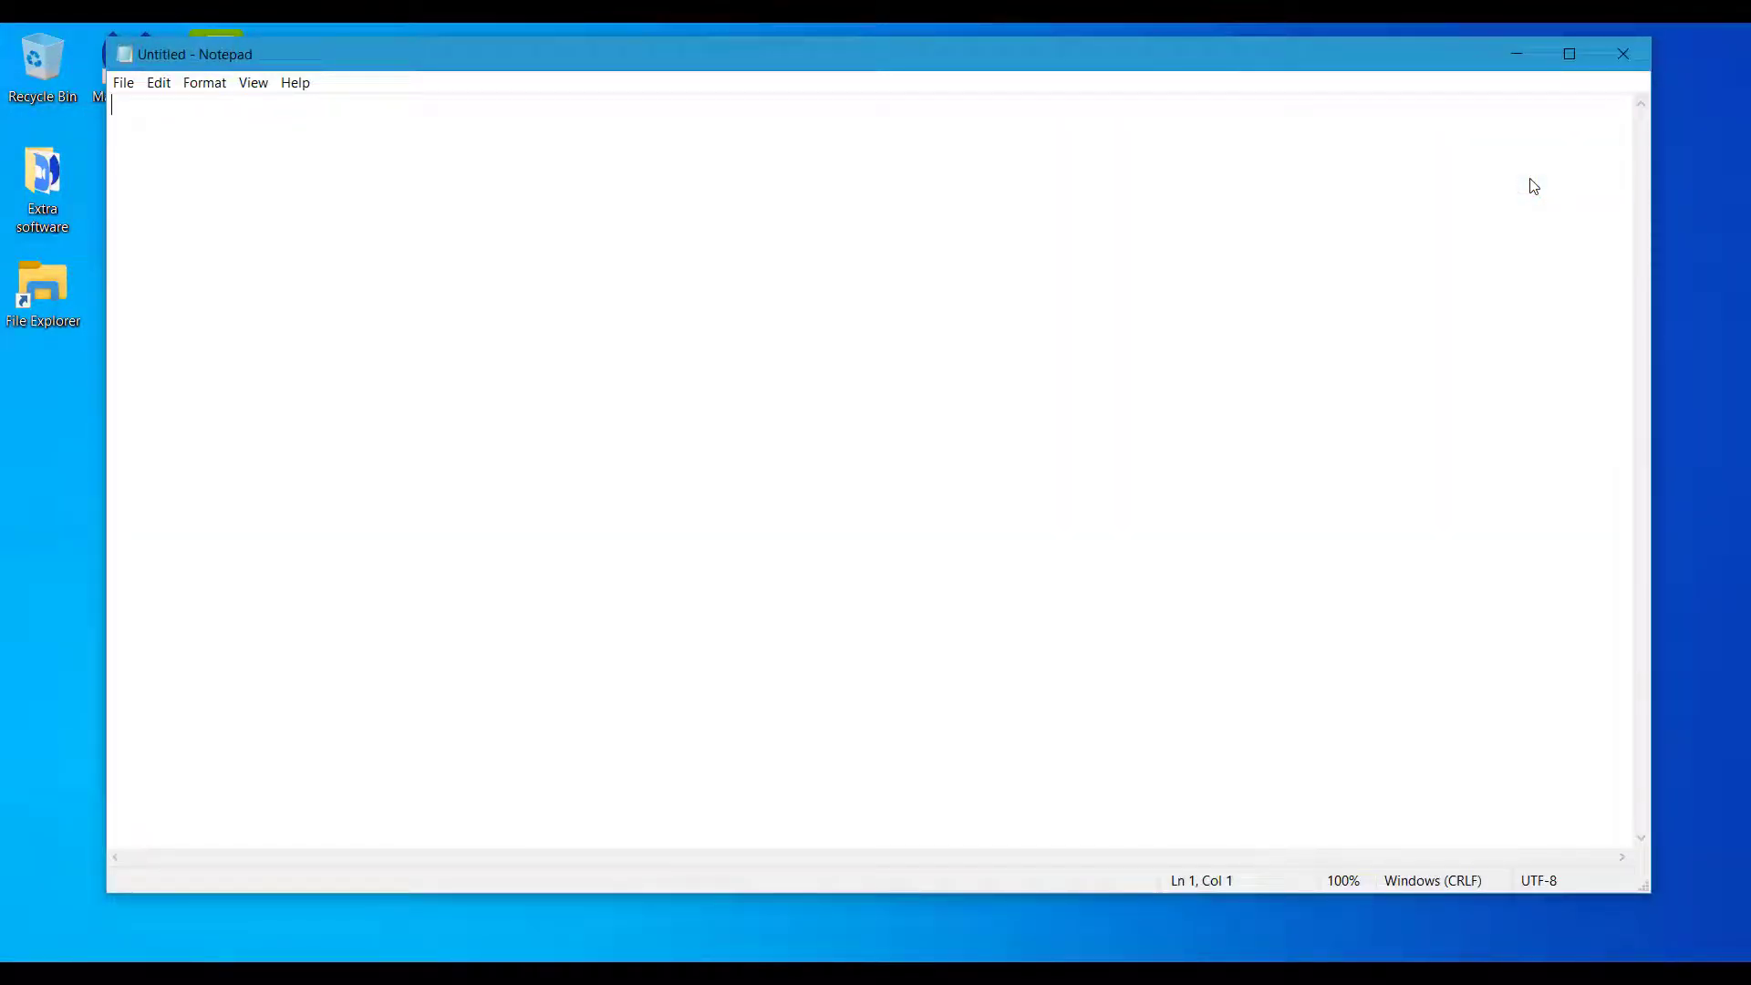
pyautogui.moveTo(946, 62); pyautogui.dragTo(961, 124)
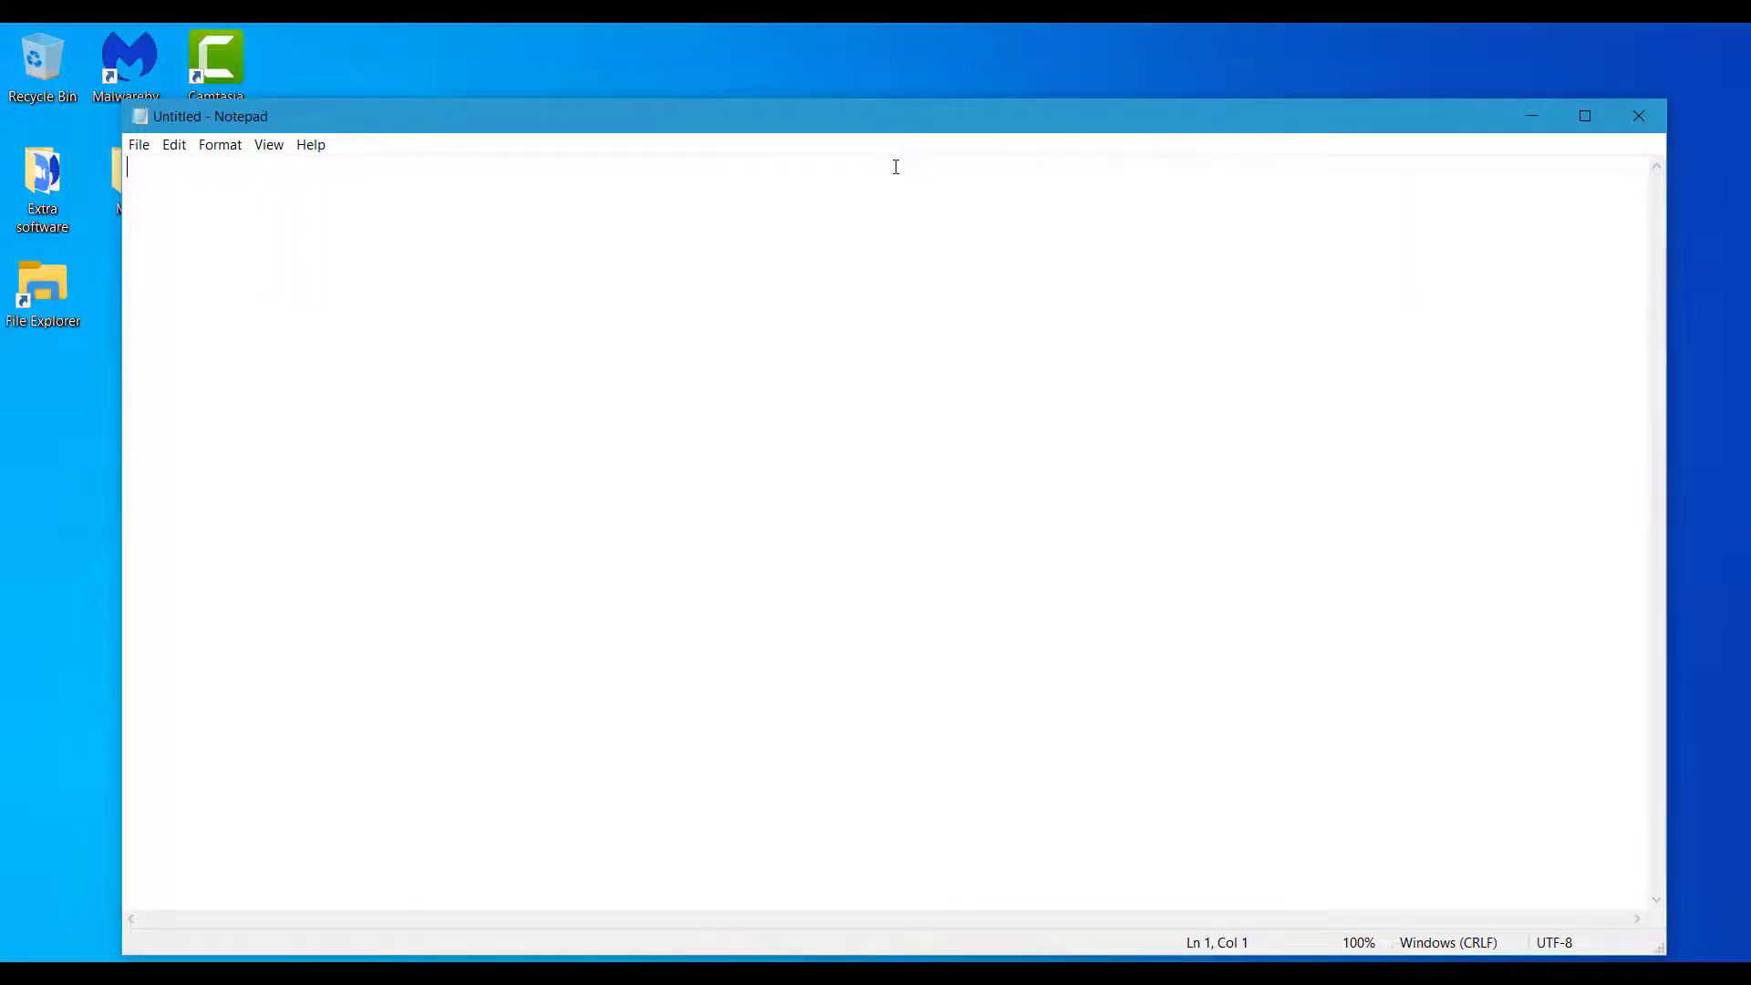
pyautogui.write('This is a st')
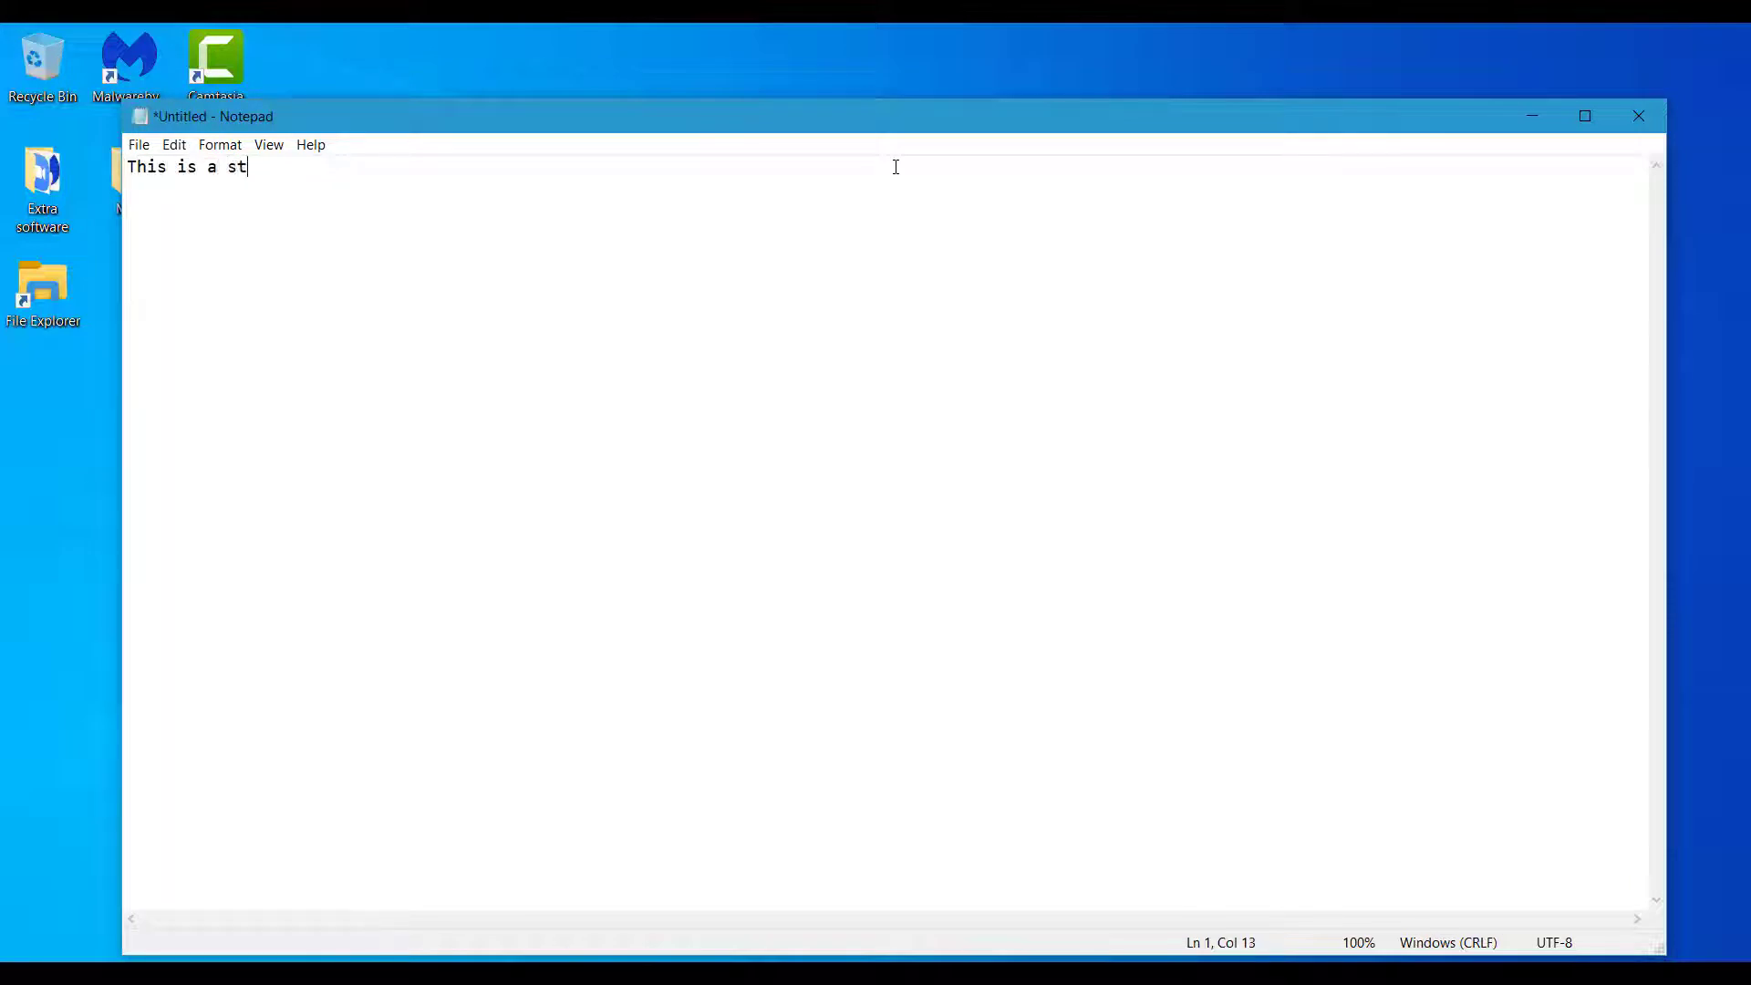
pyautogui.write('andard Windows application')
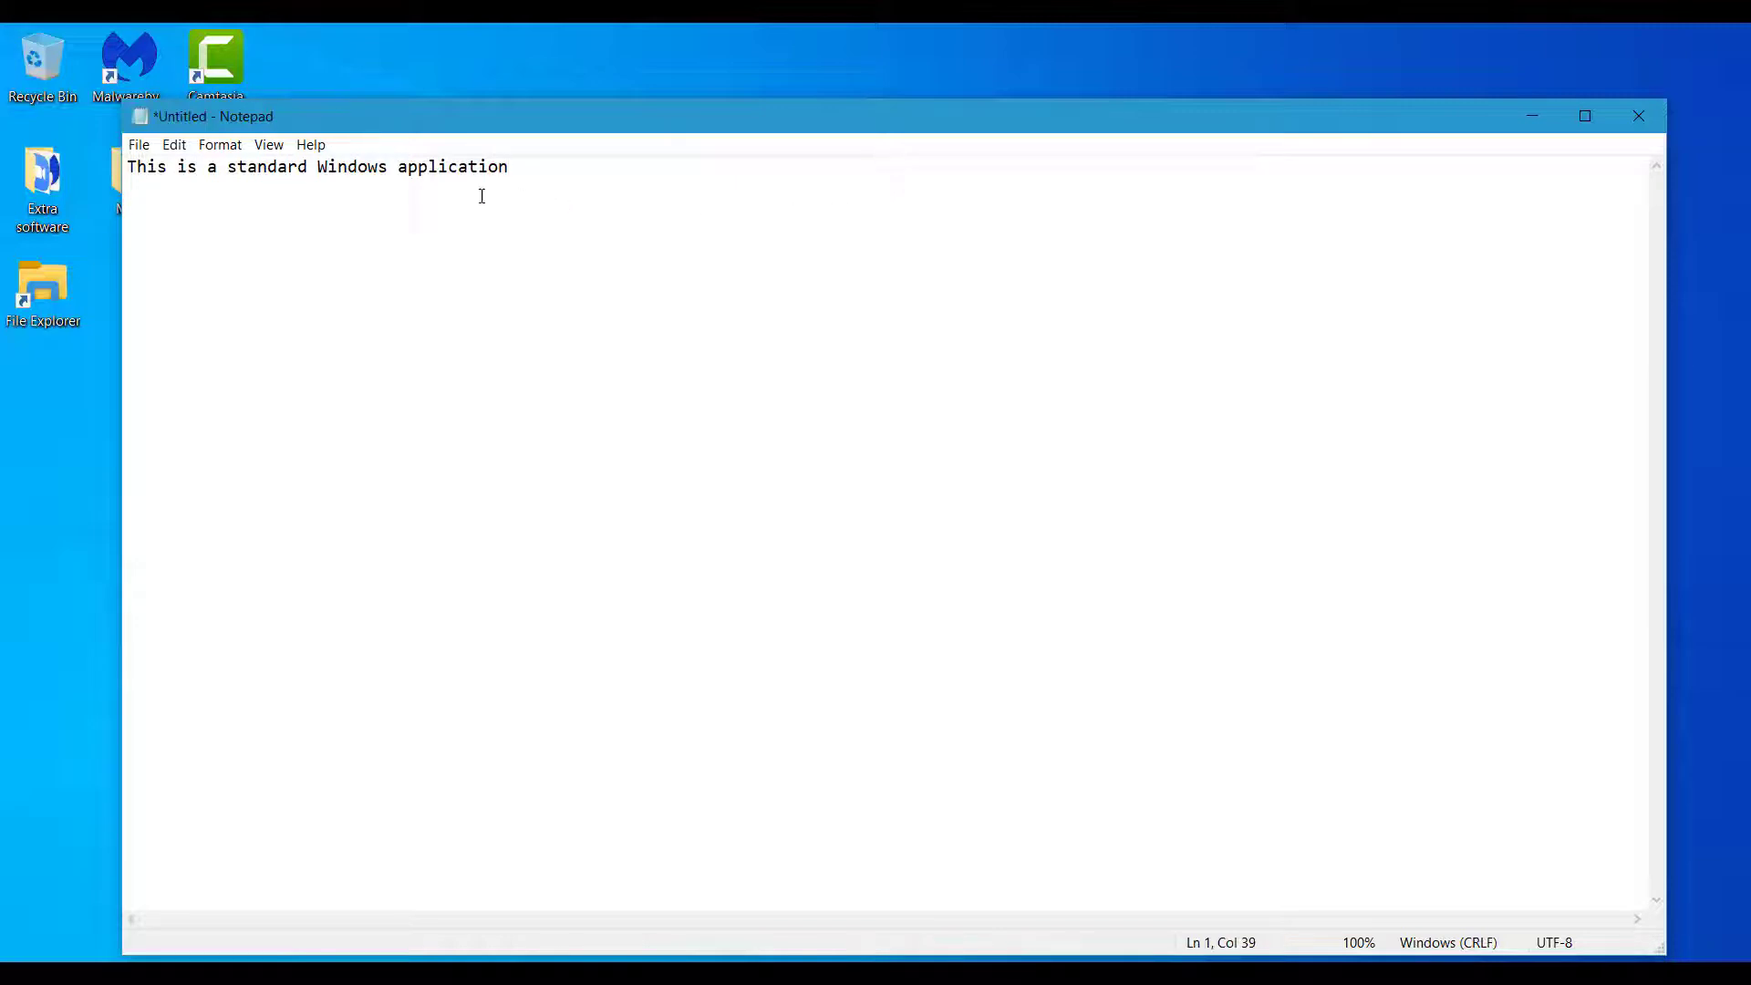
# Print the note with the Microsoft Print to PDF printer.
pyautogui.click(139, 144)
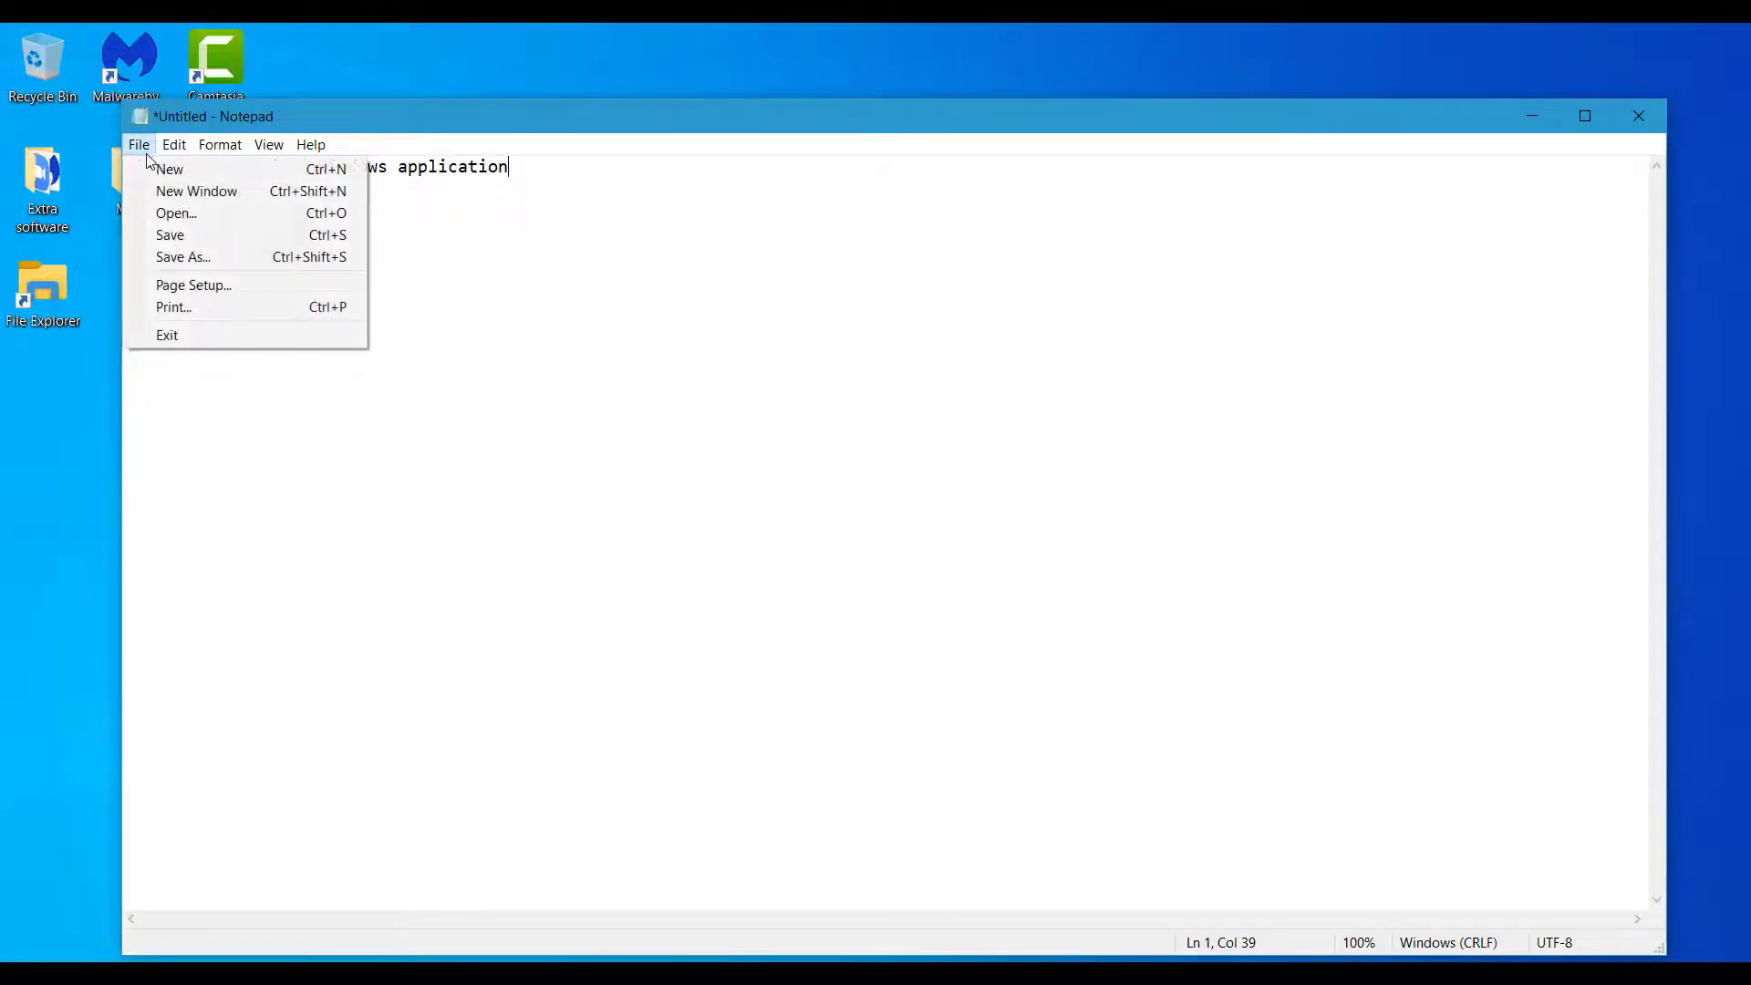
pyautogui.click(200, 310)
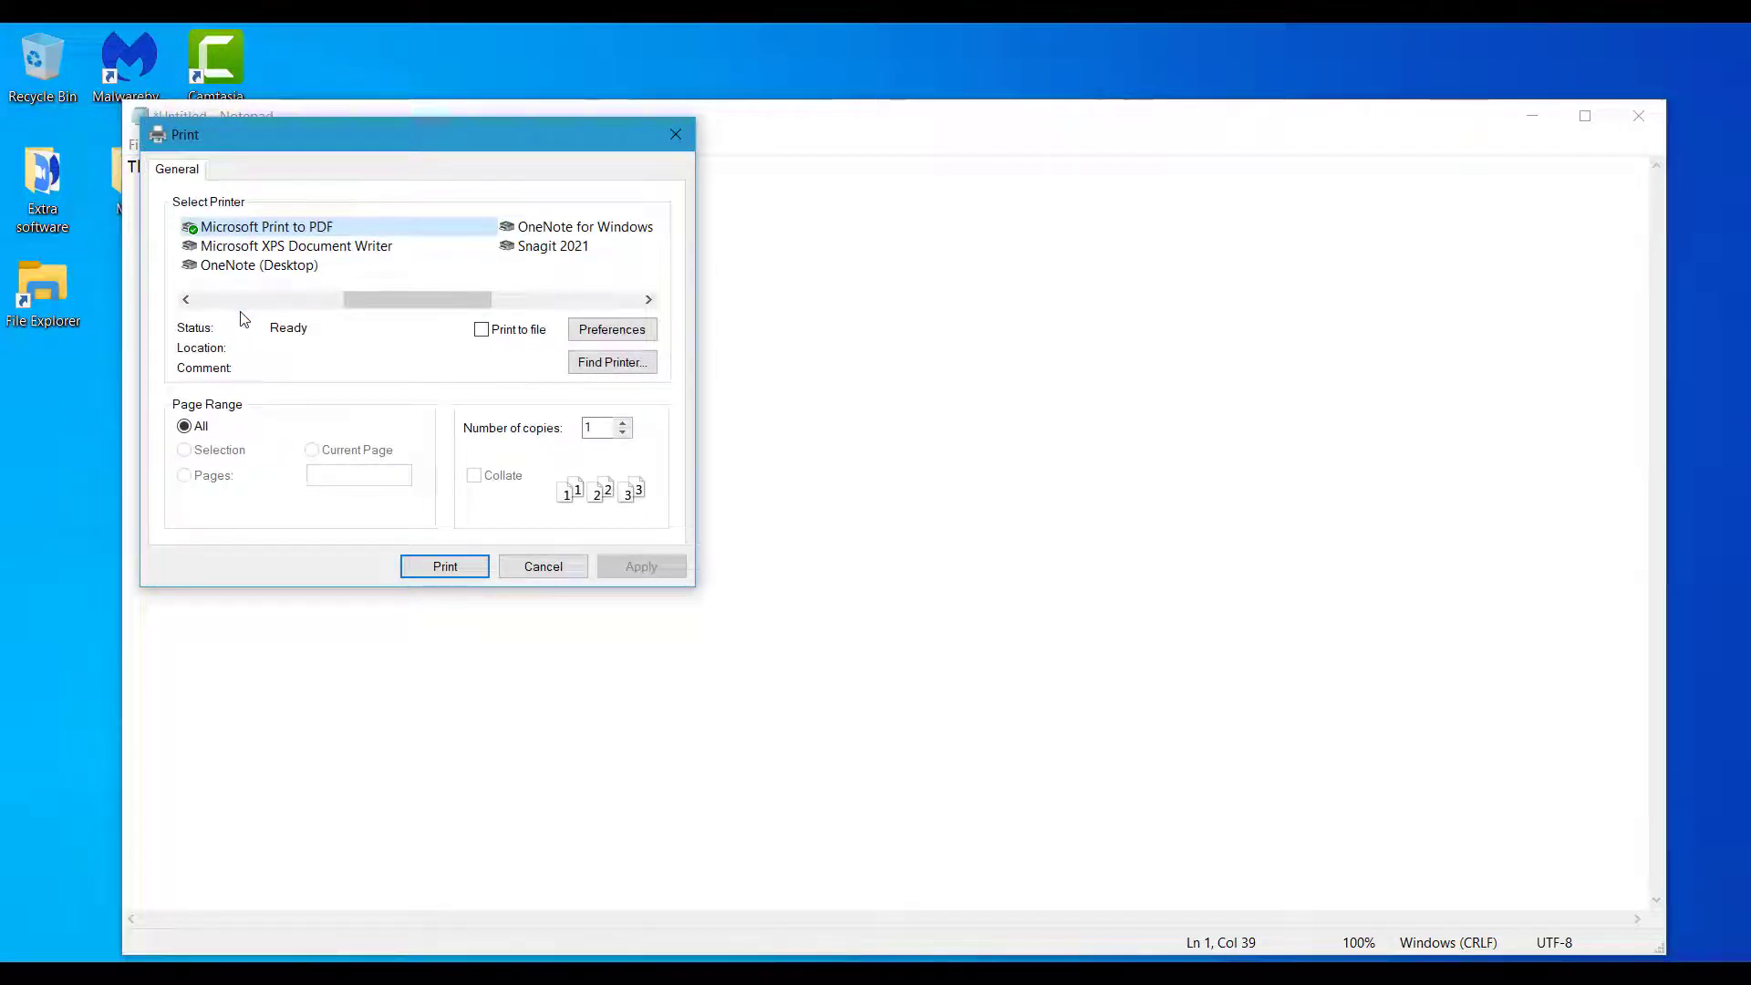
pyautogui.moveTo(380, 306); pyautogui.dragTo(344, 301)
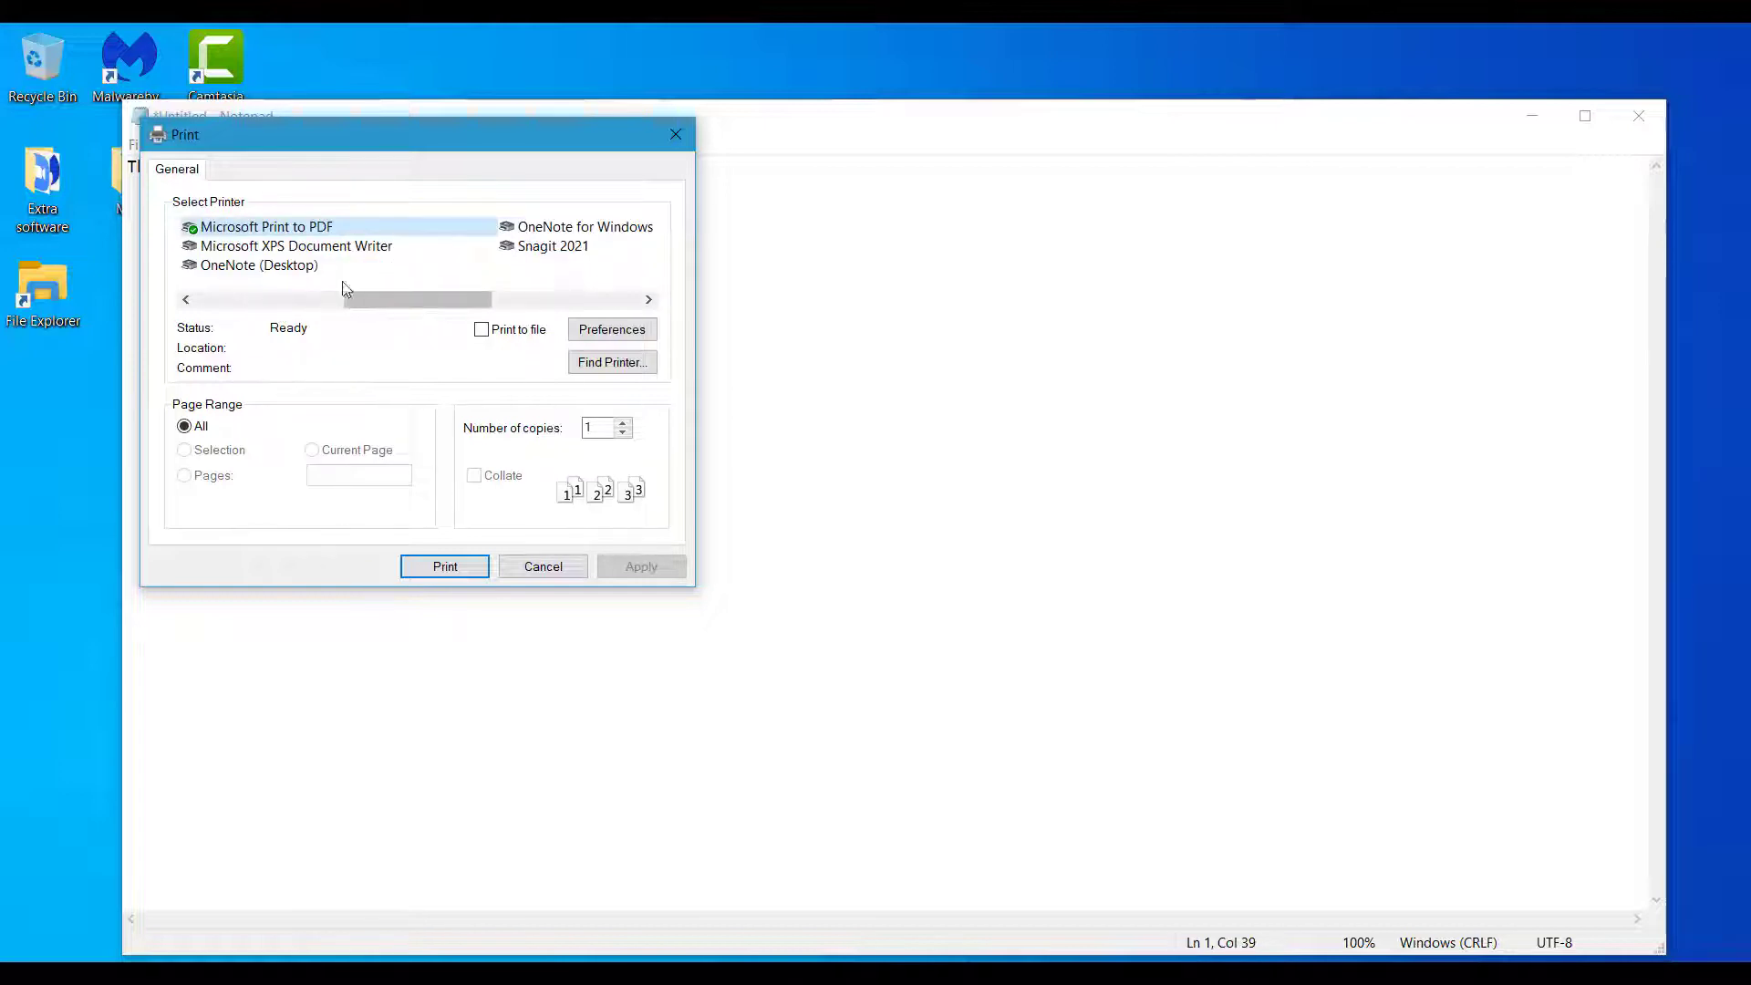
pyautogui.click(436, 229)
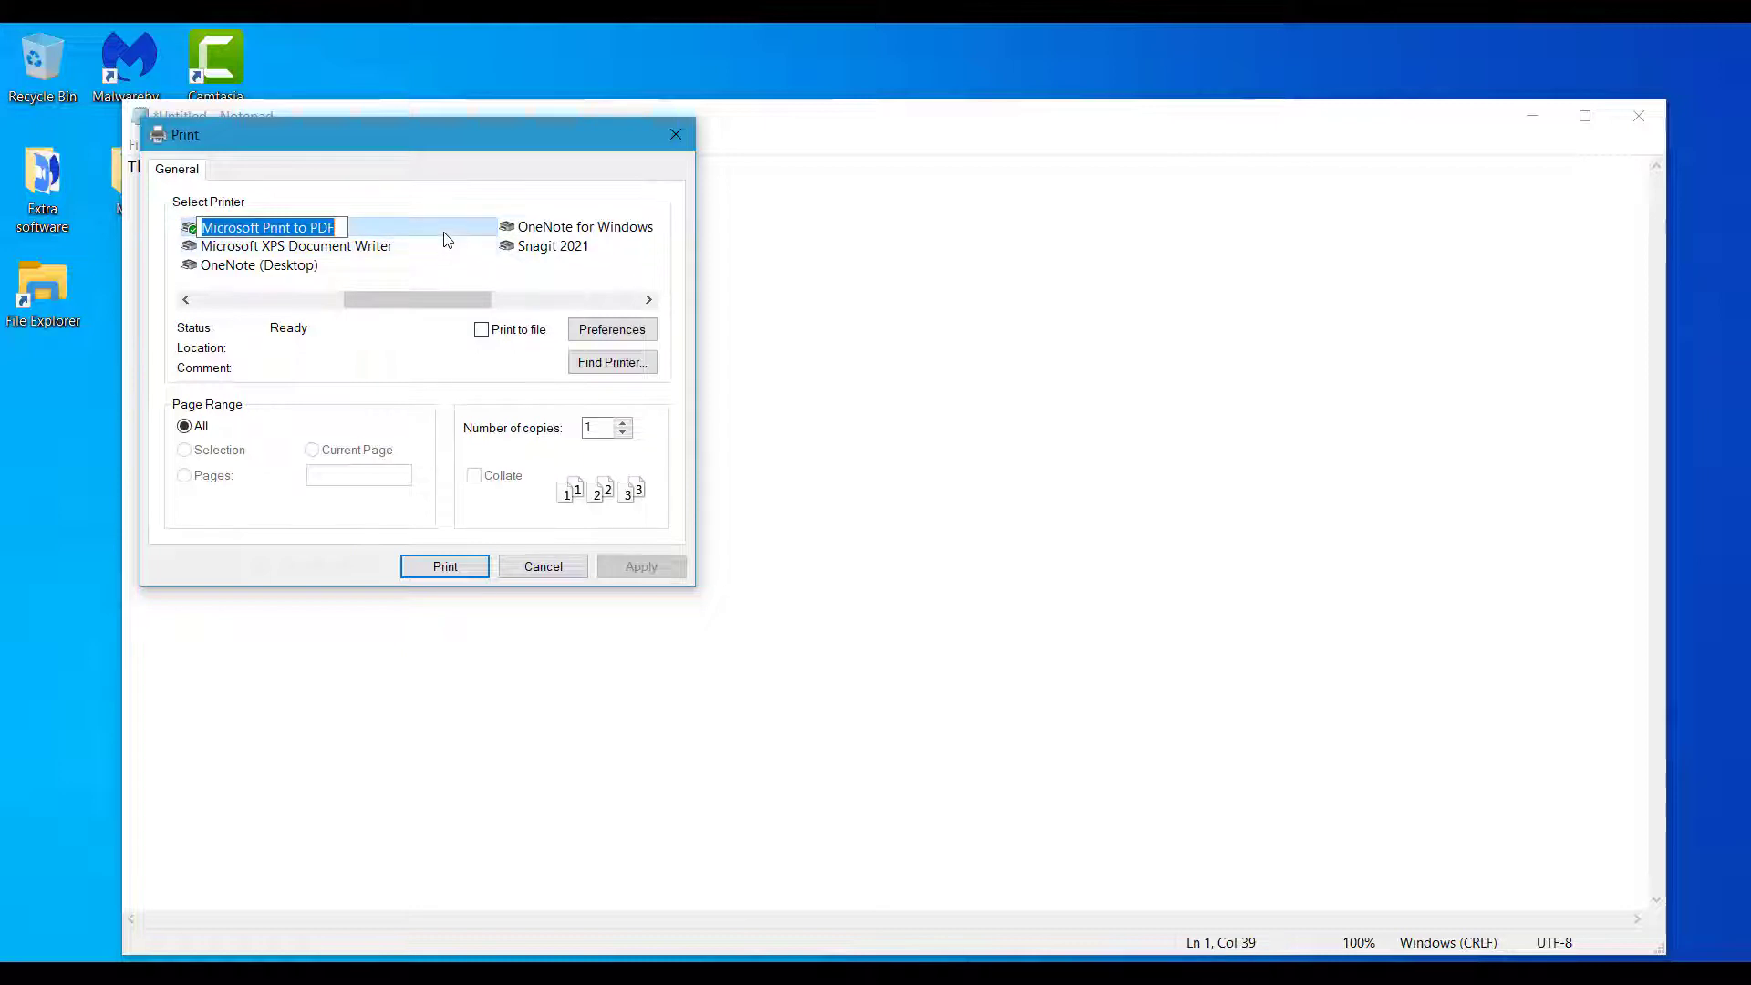
pyautogui.click(442, 236)
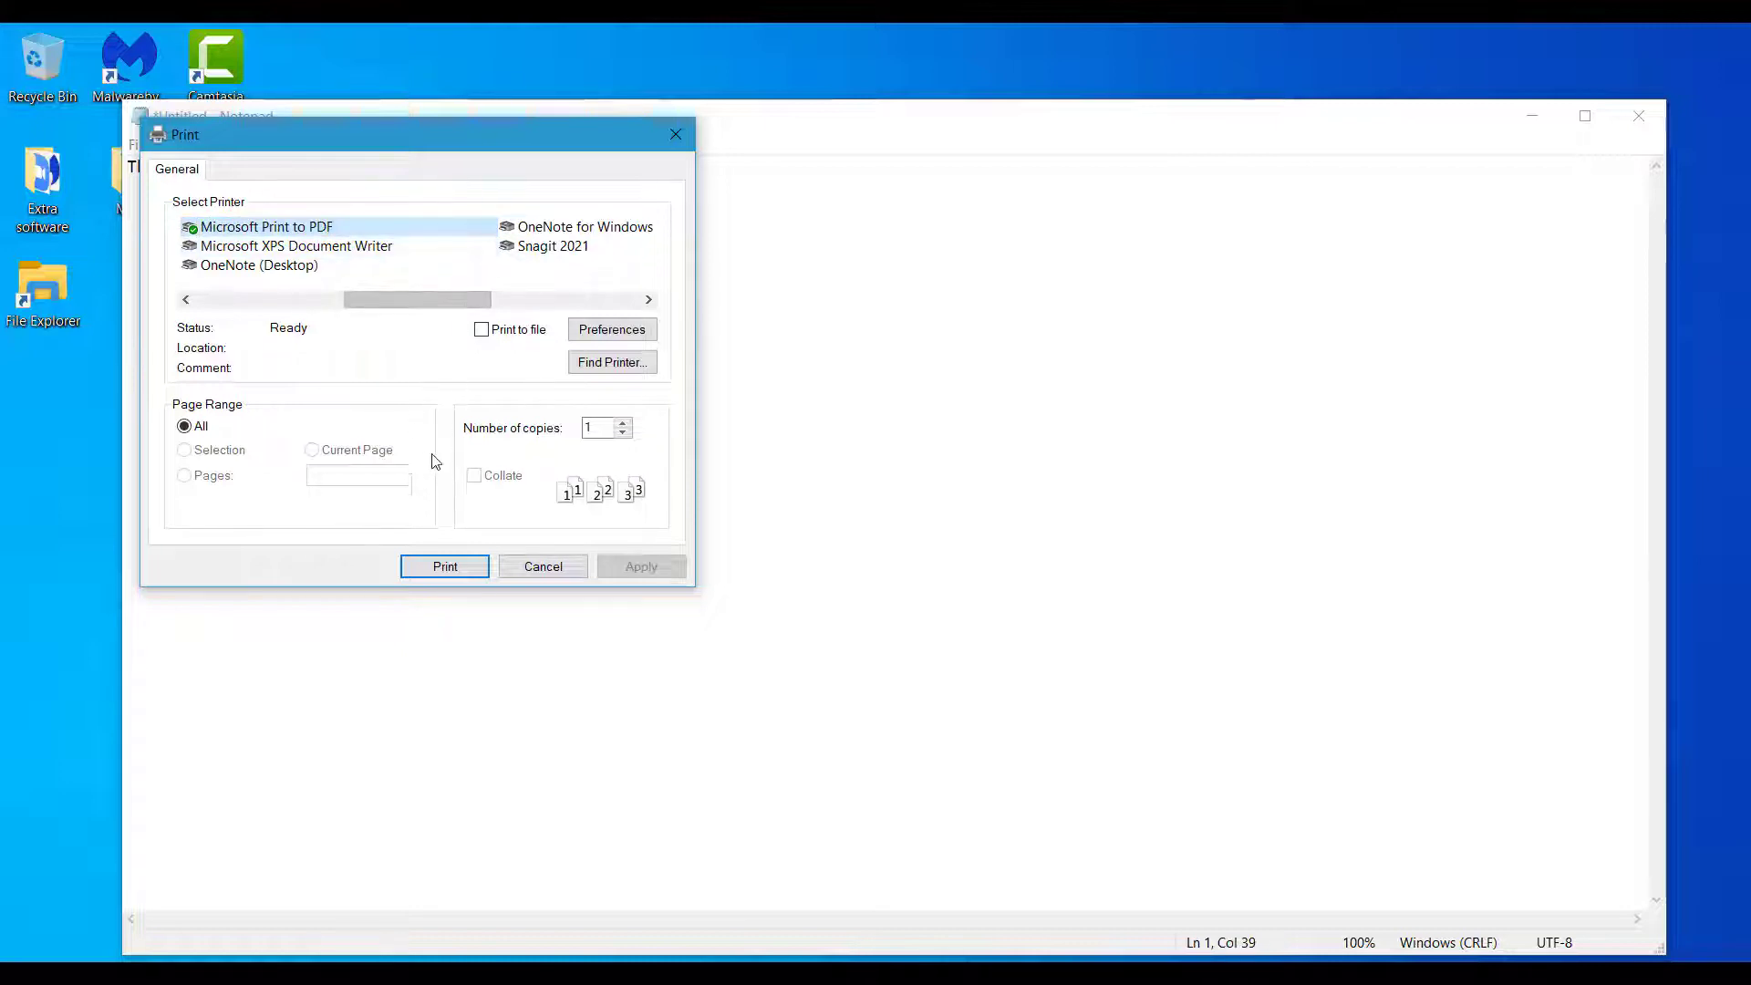
pyautogui.click(440, 571)
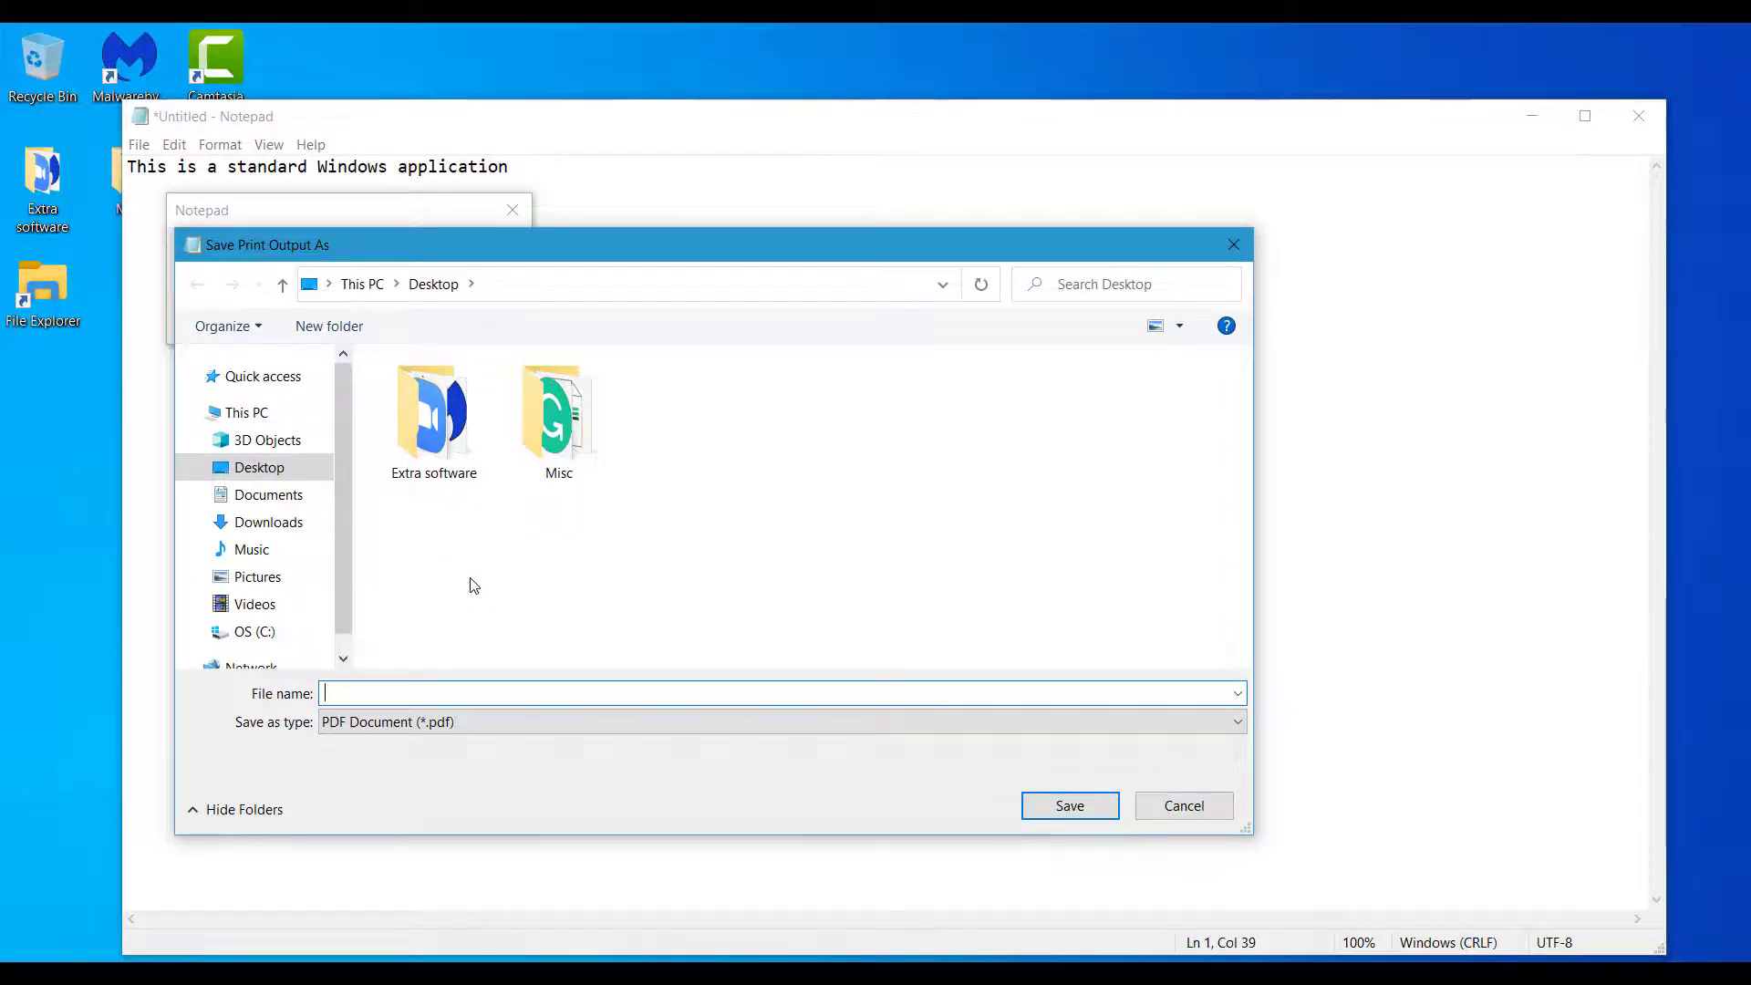
# Save the print output to the Desktop as a PDF named "This is a basic PDF".
pyautogui.write('This')
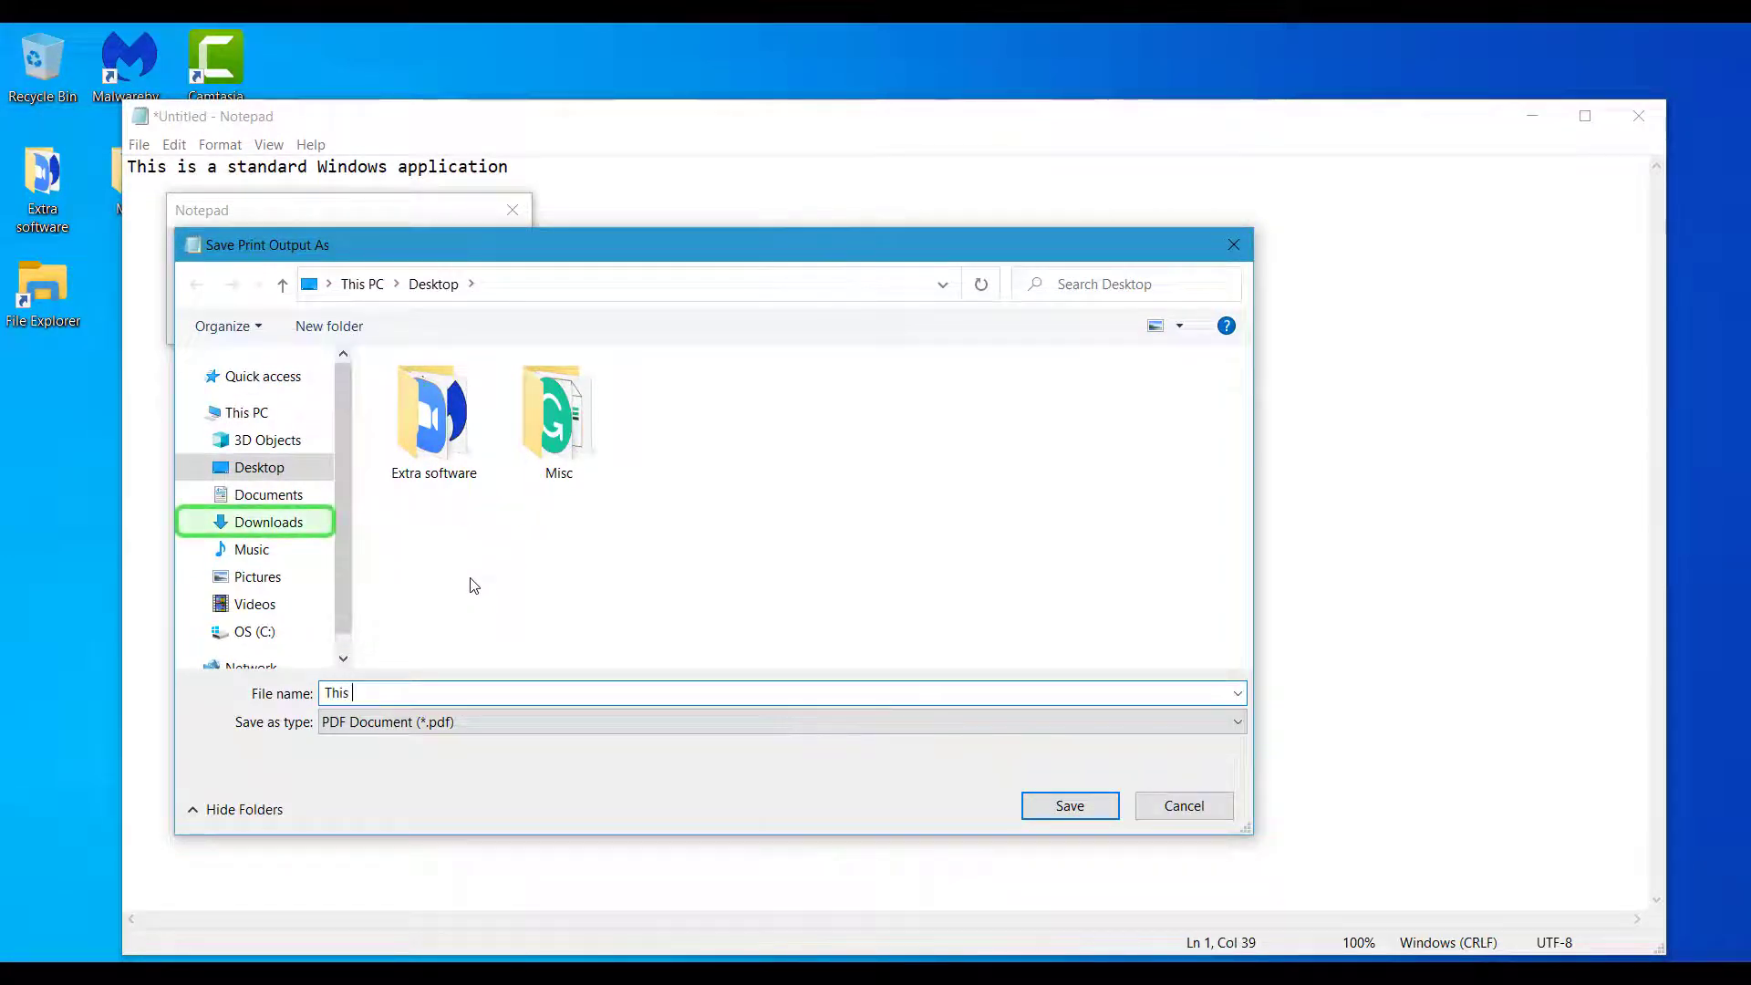
pyautogui.write(' is ')
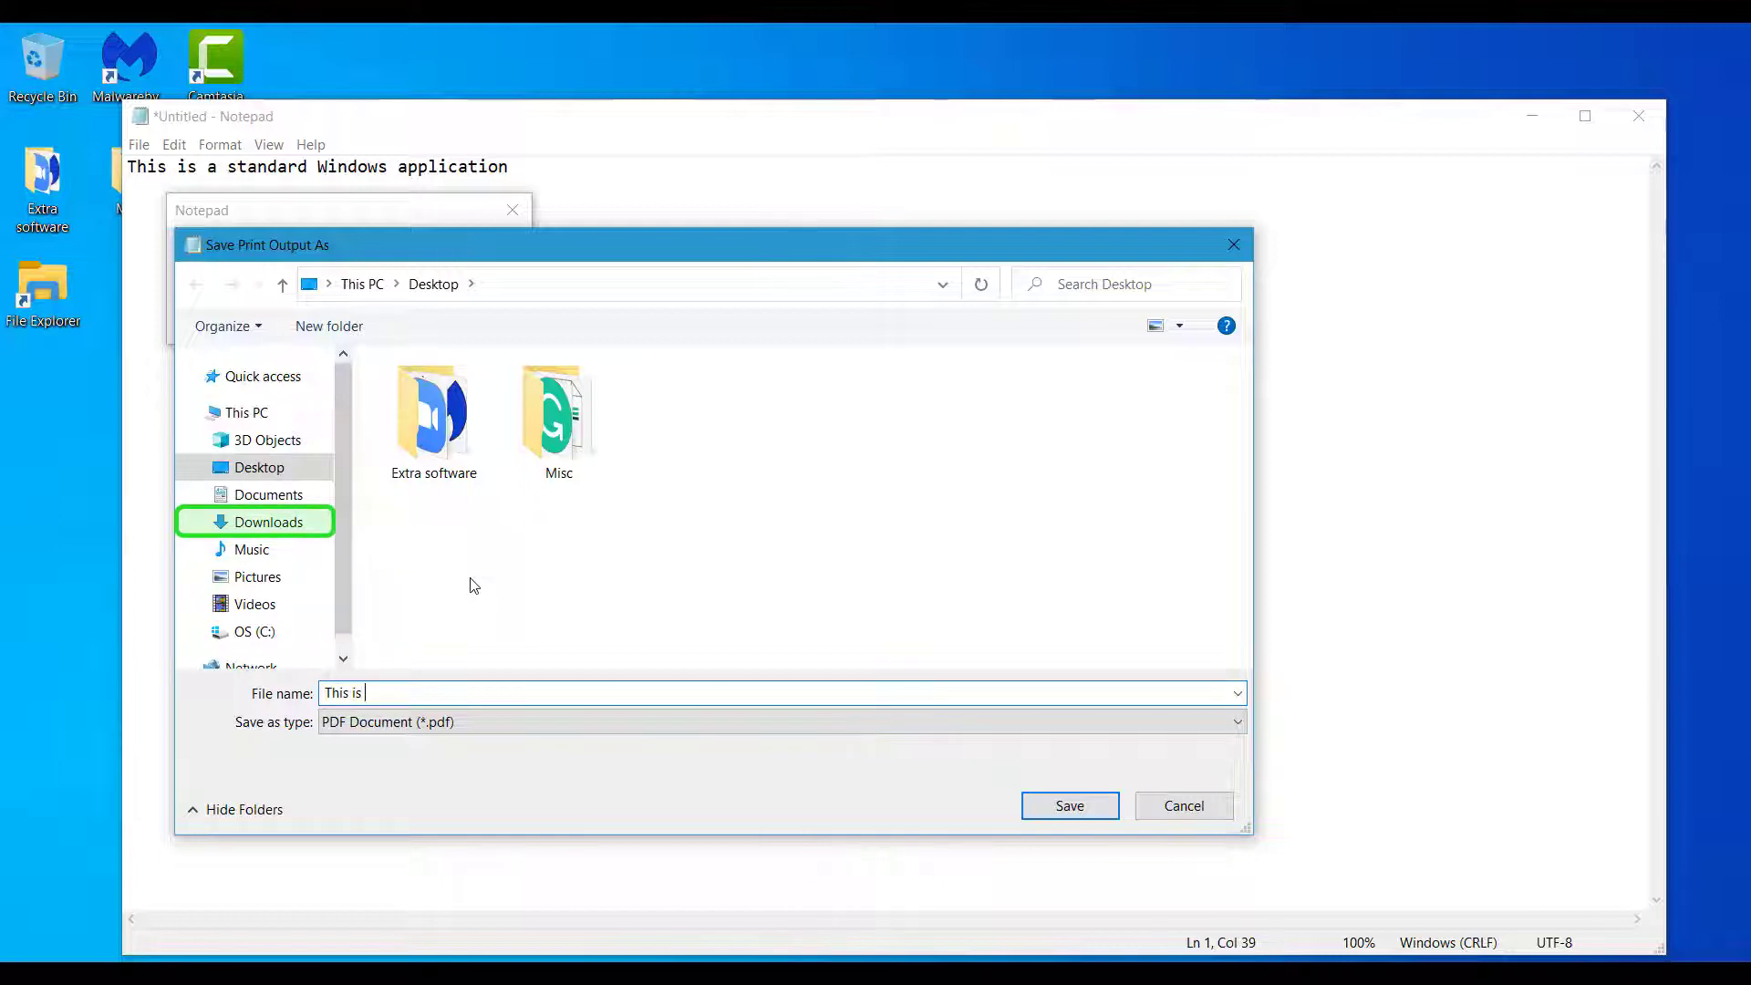
pyautogui.write('a basic PDF')
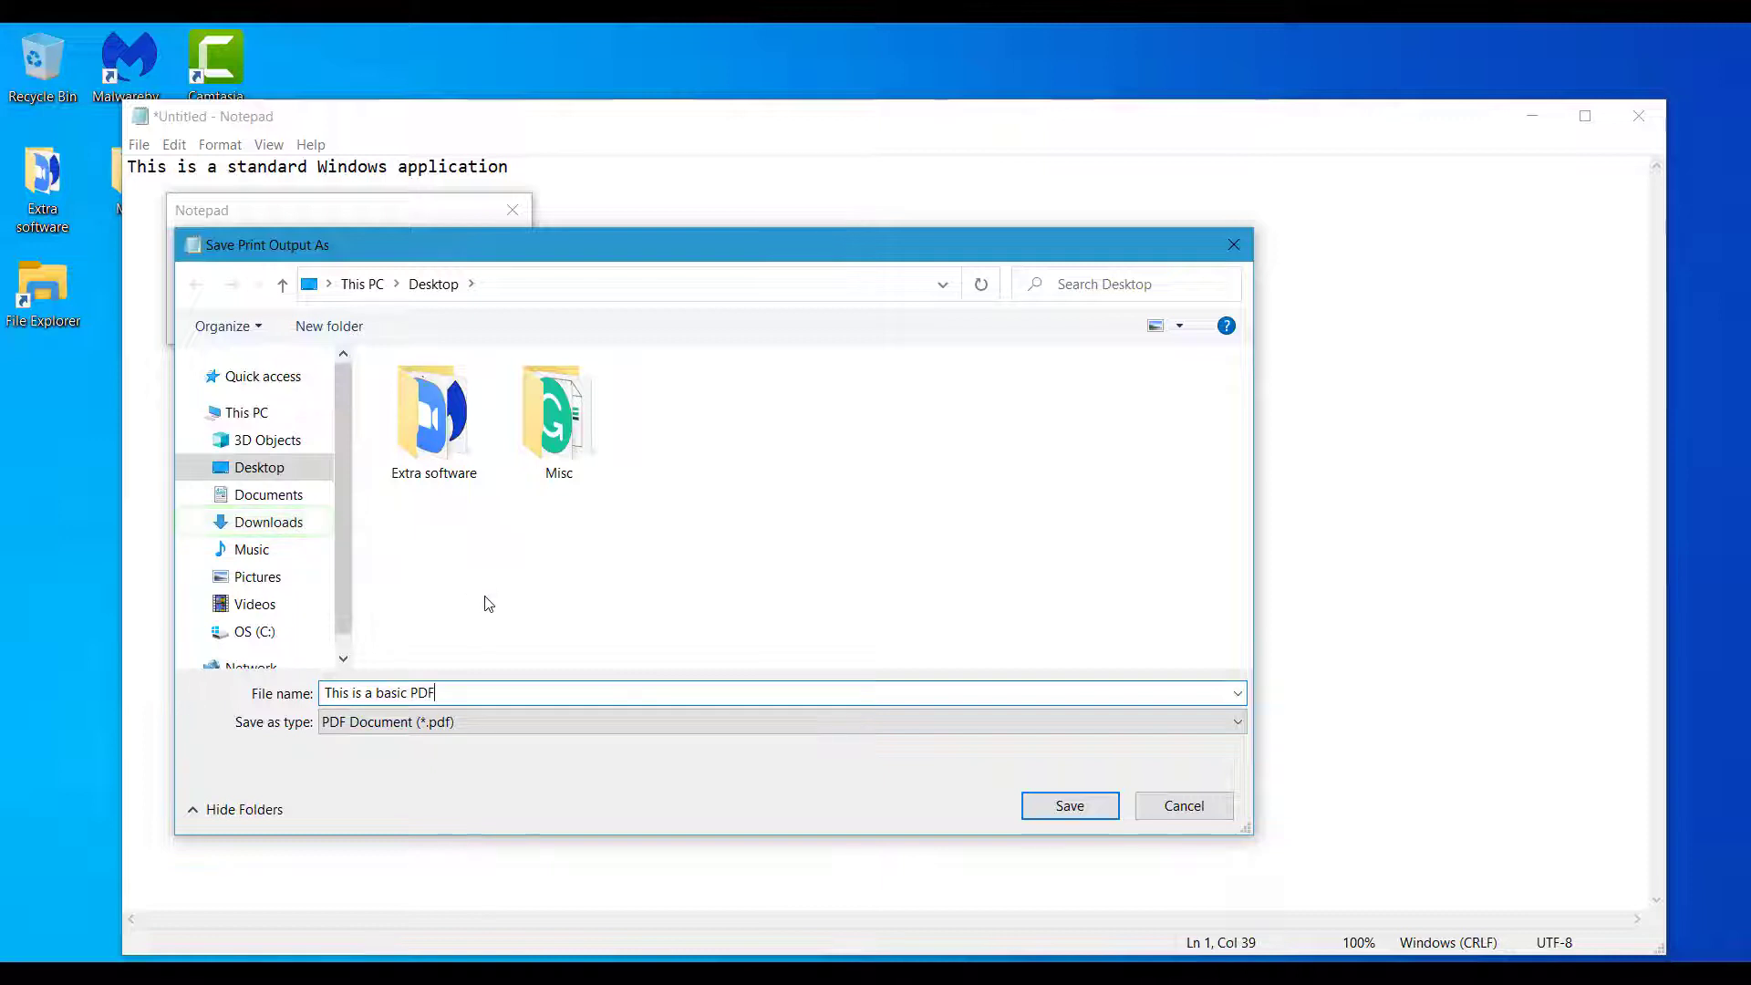
pyautogui.click(1051, 816)
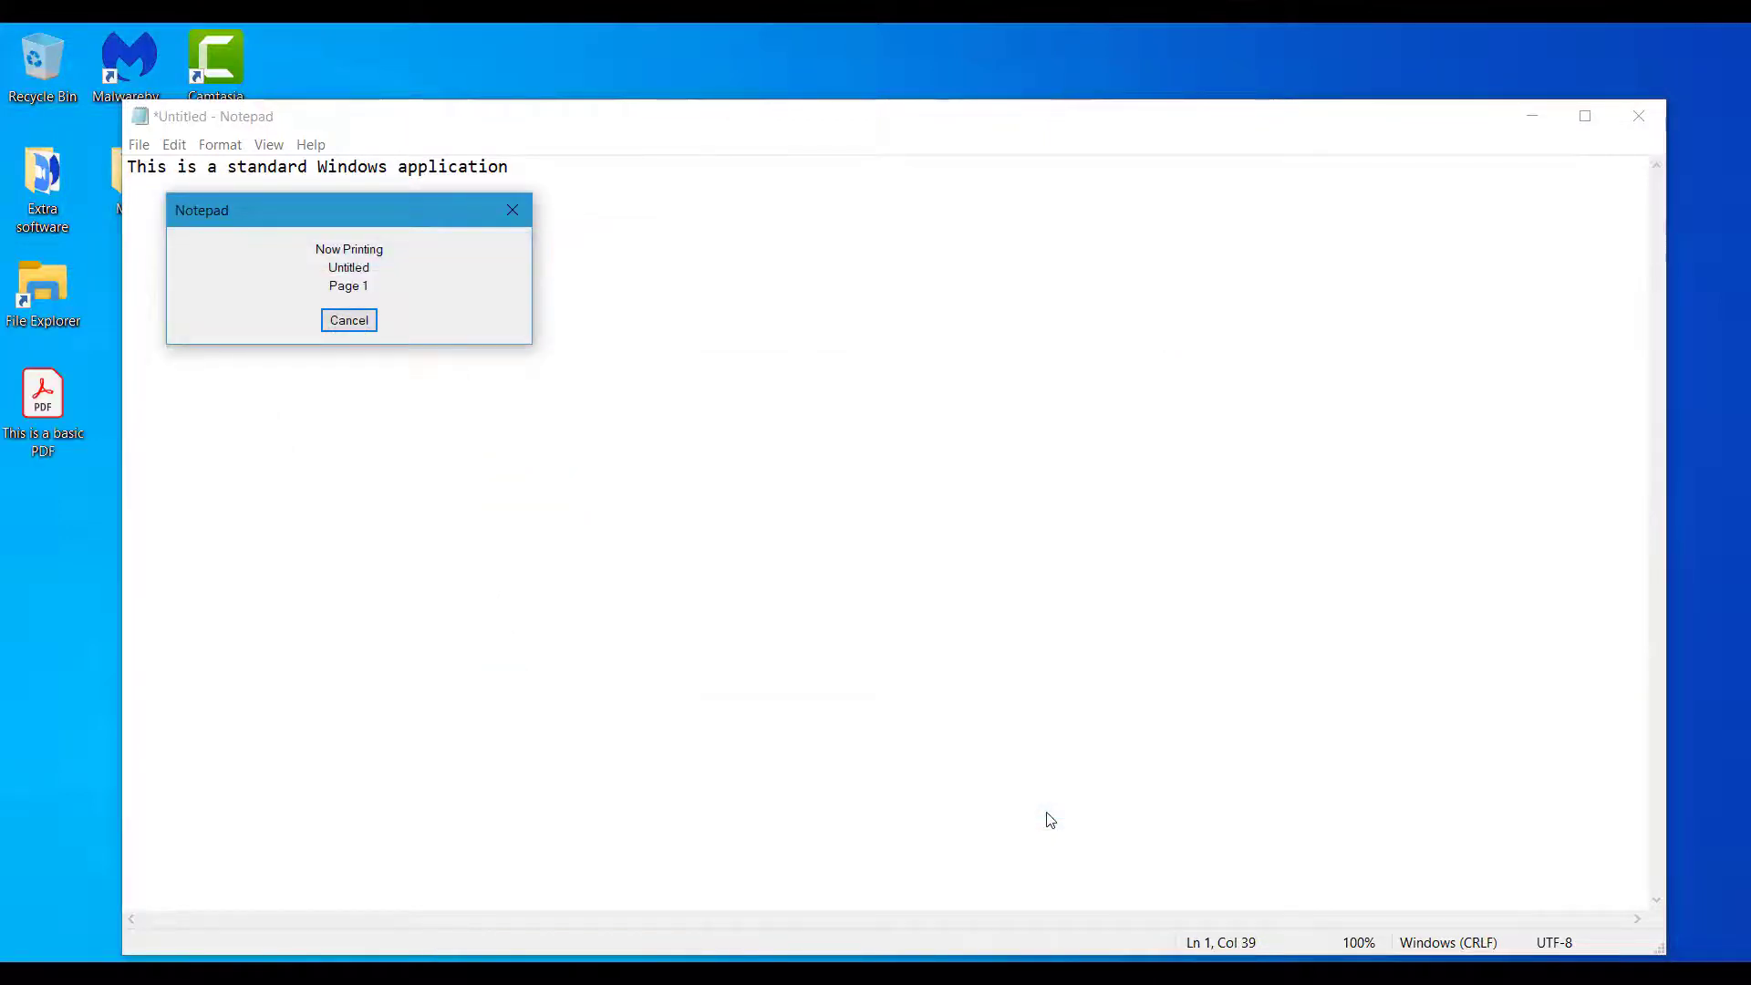
# View the "This is a basic PDF" file in Adobe Acrobat and in Microsoft Edge, closing each viewer.
pyautogui.doubleClick(76, 435)
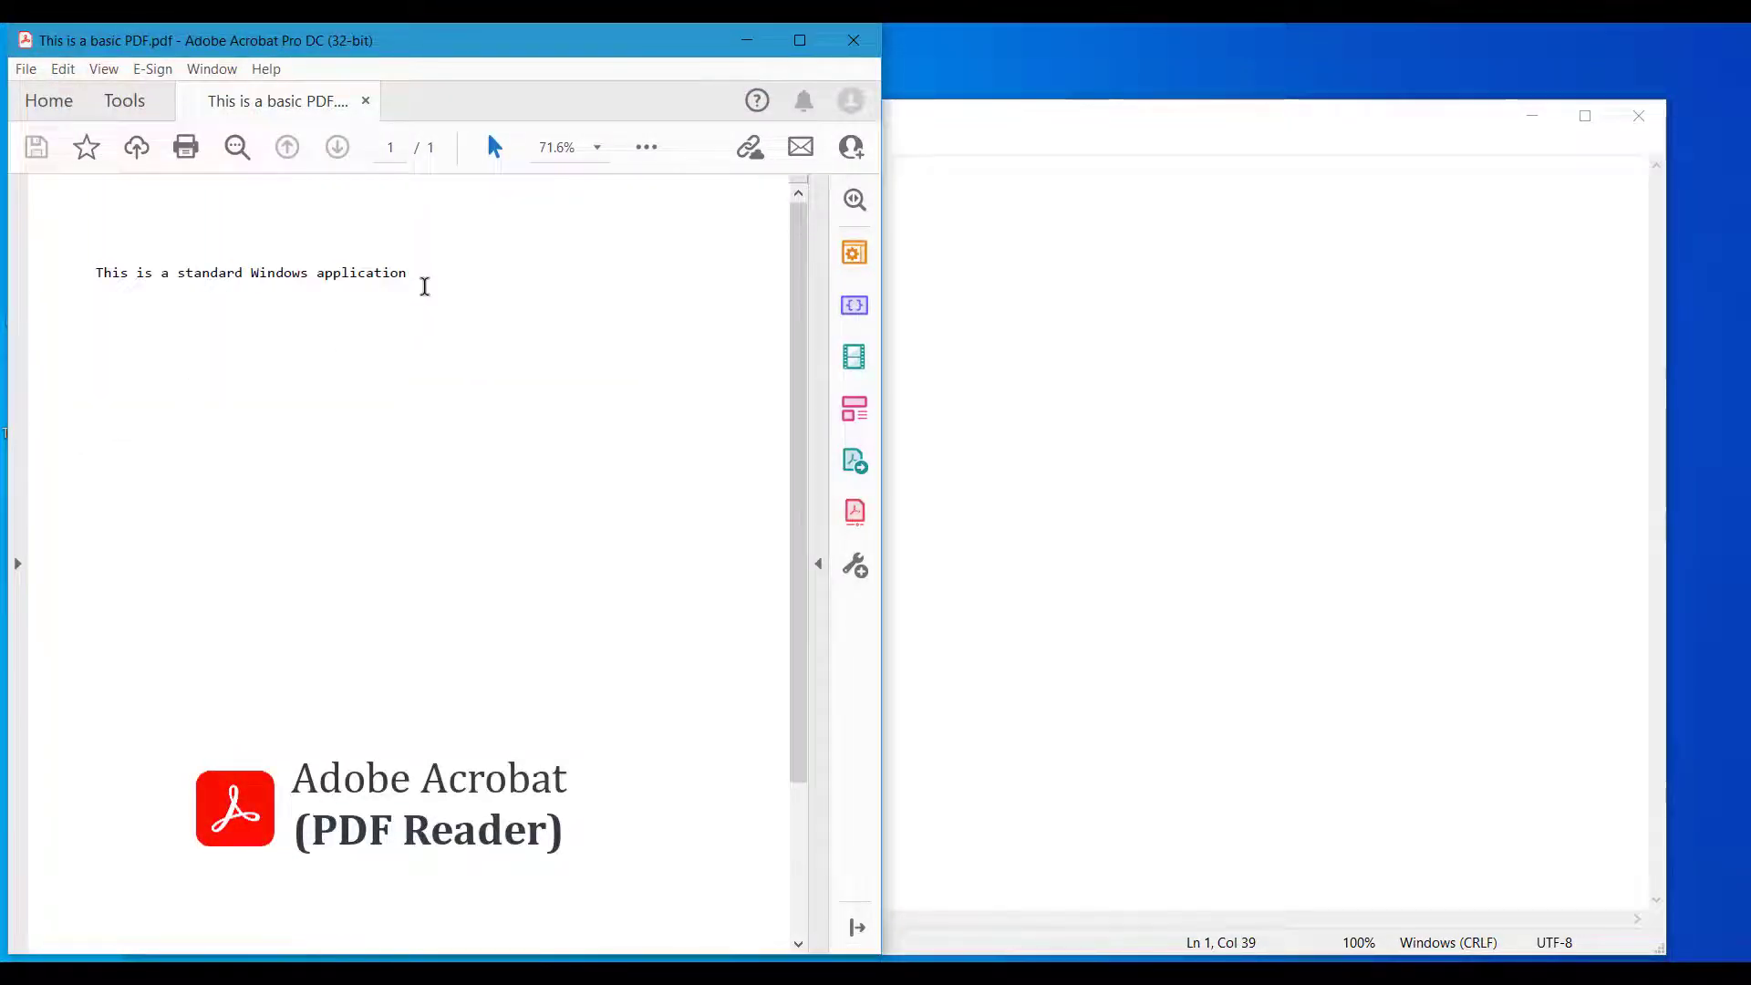
pyautogui.click(851, 45)
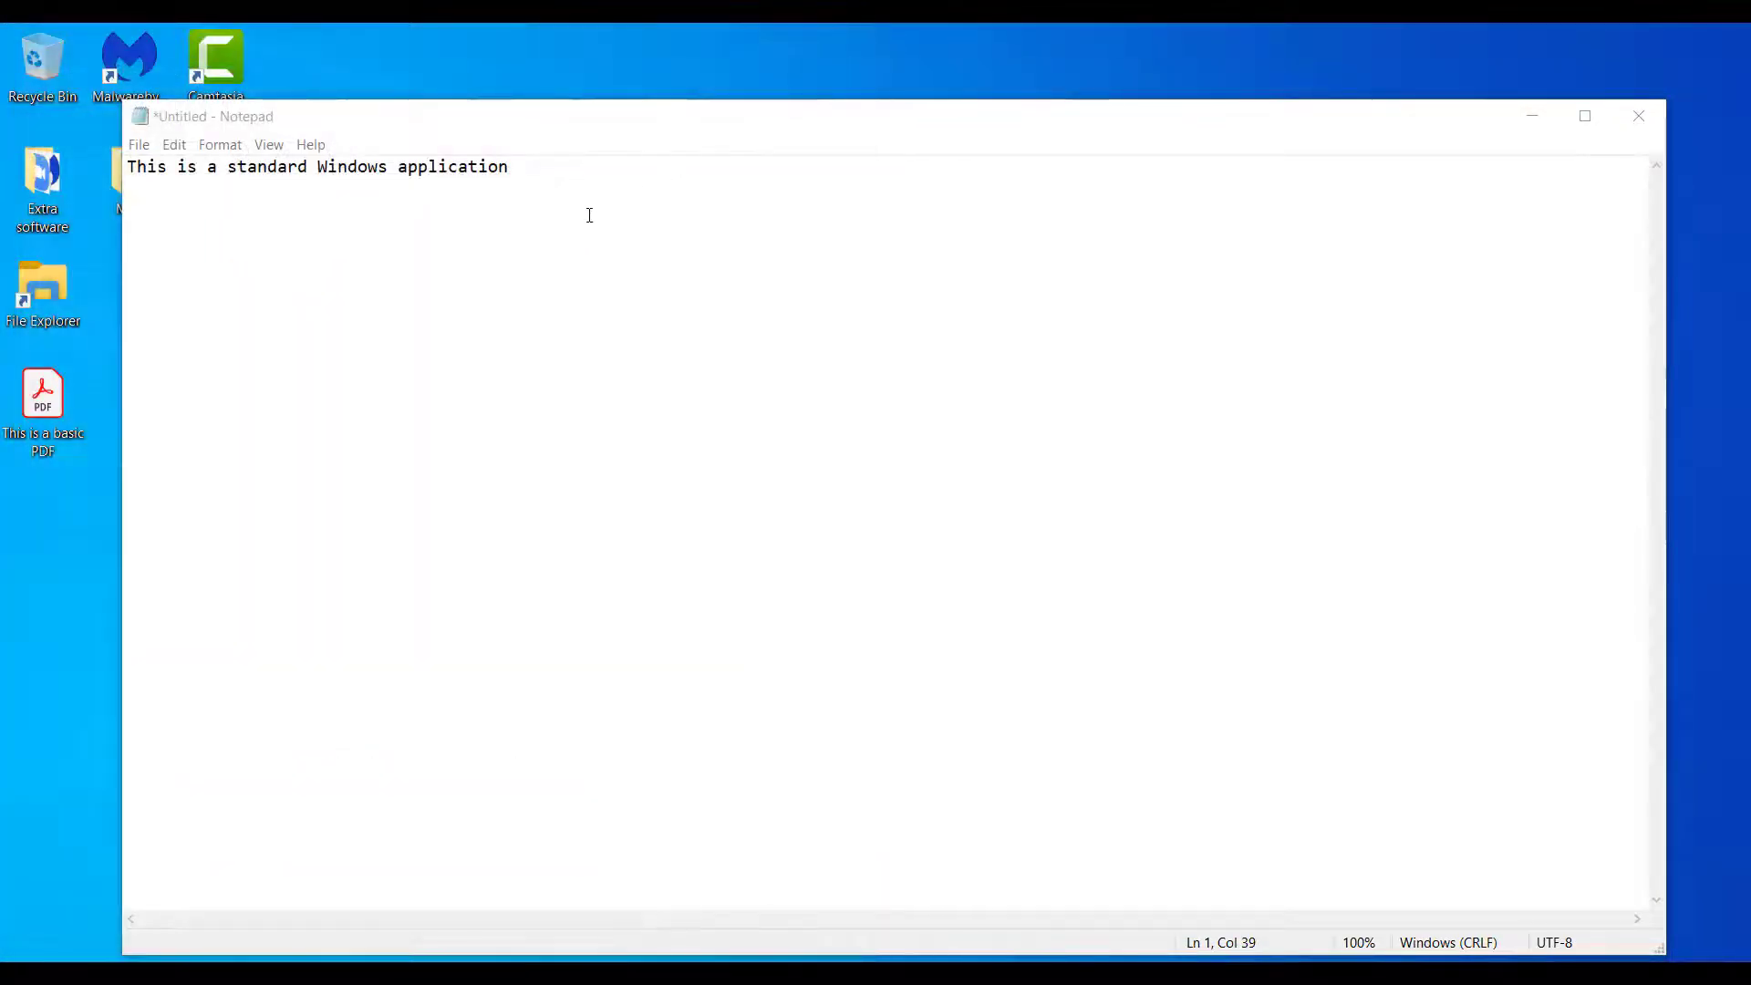
pyautogui.rightClick(56, 410)
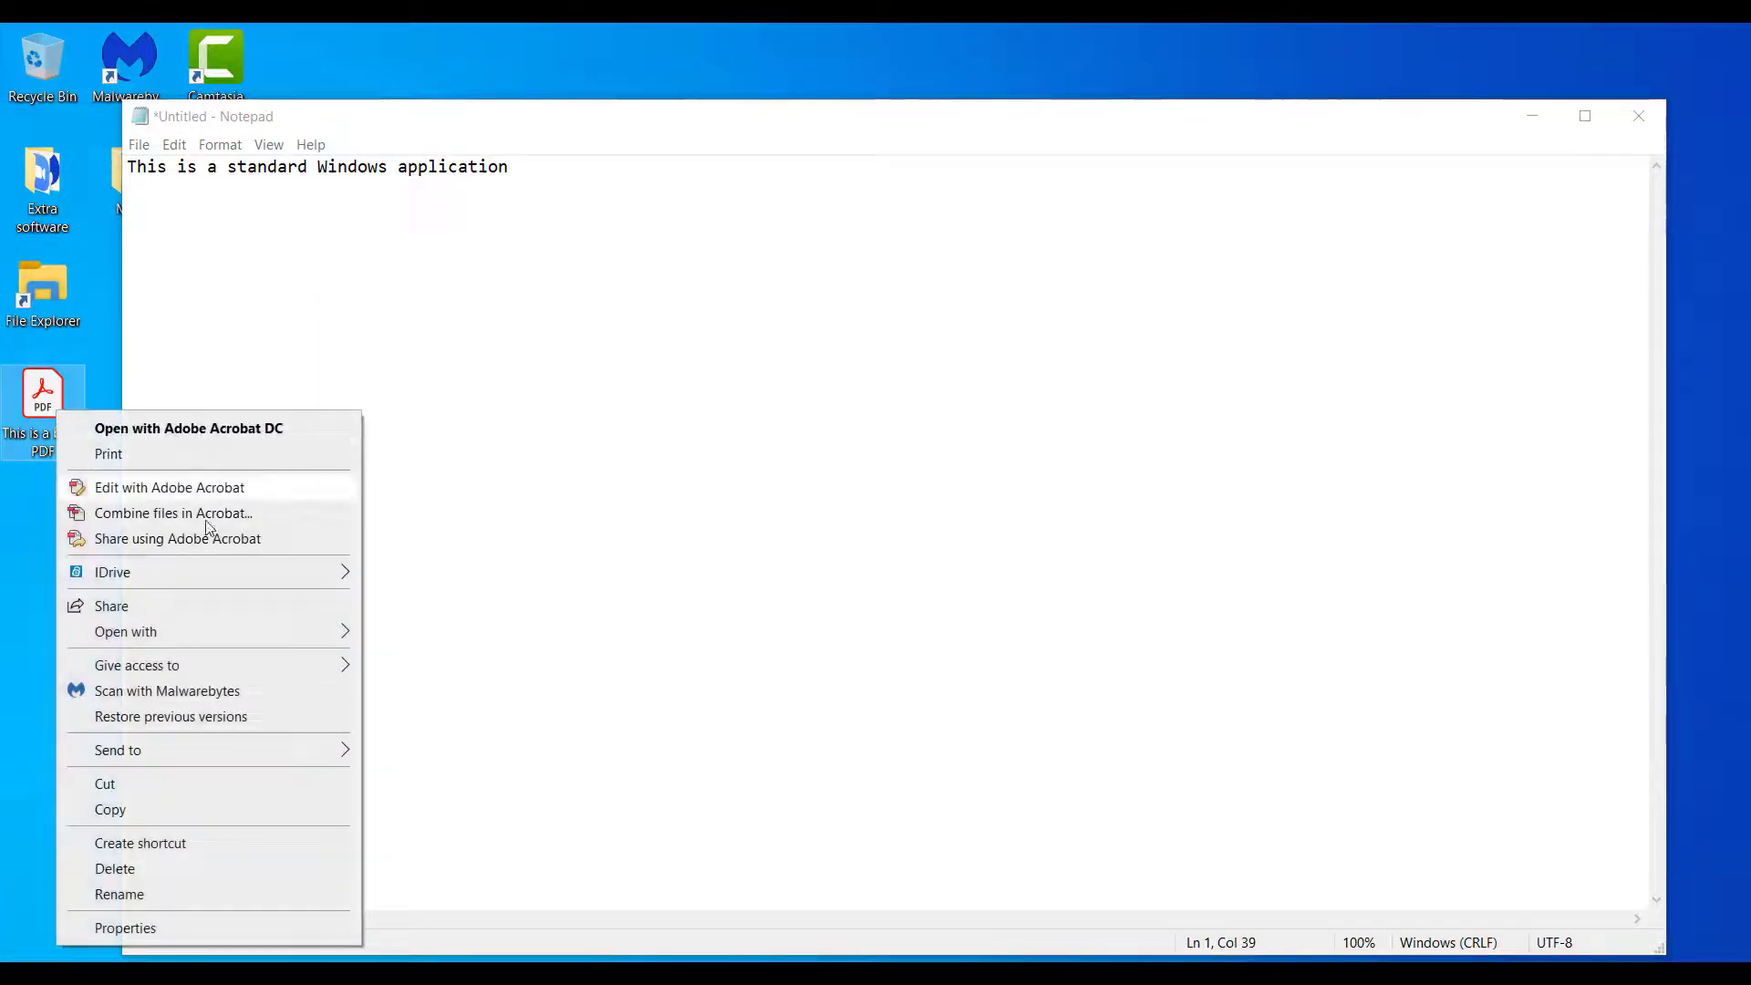
pyautogui.moveTo(220, 631)
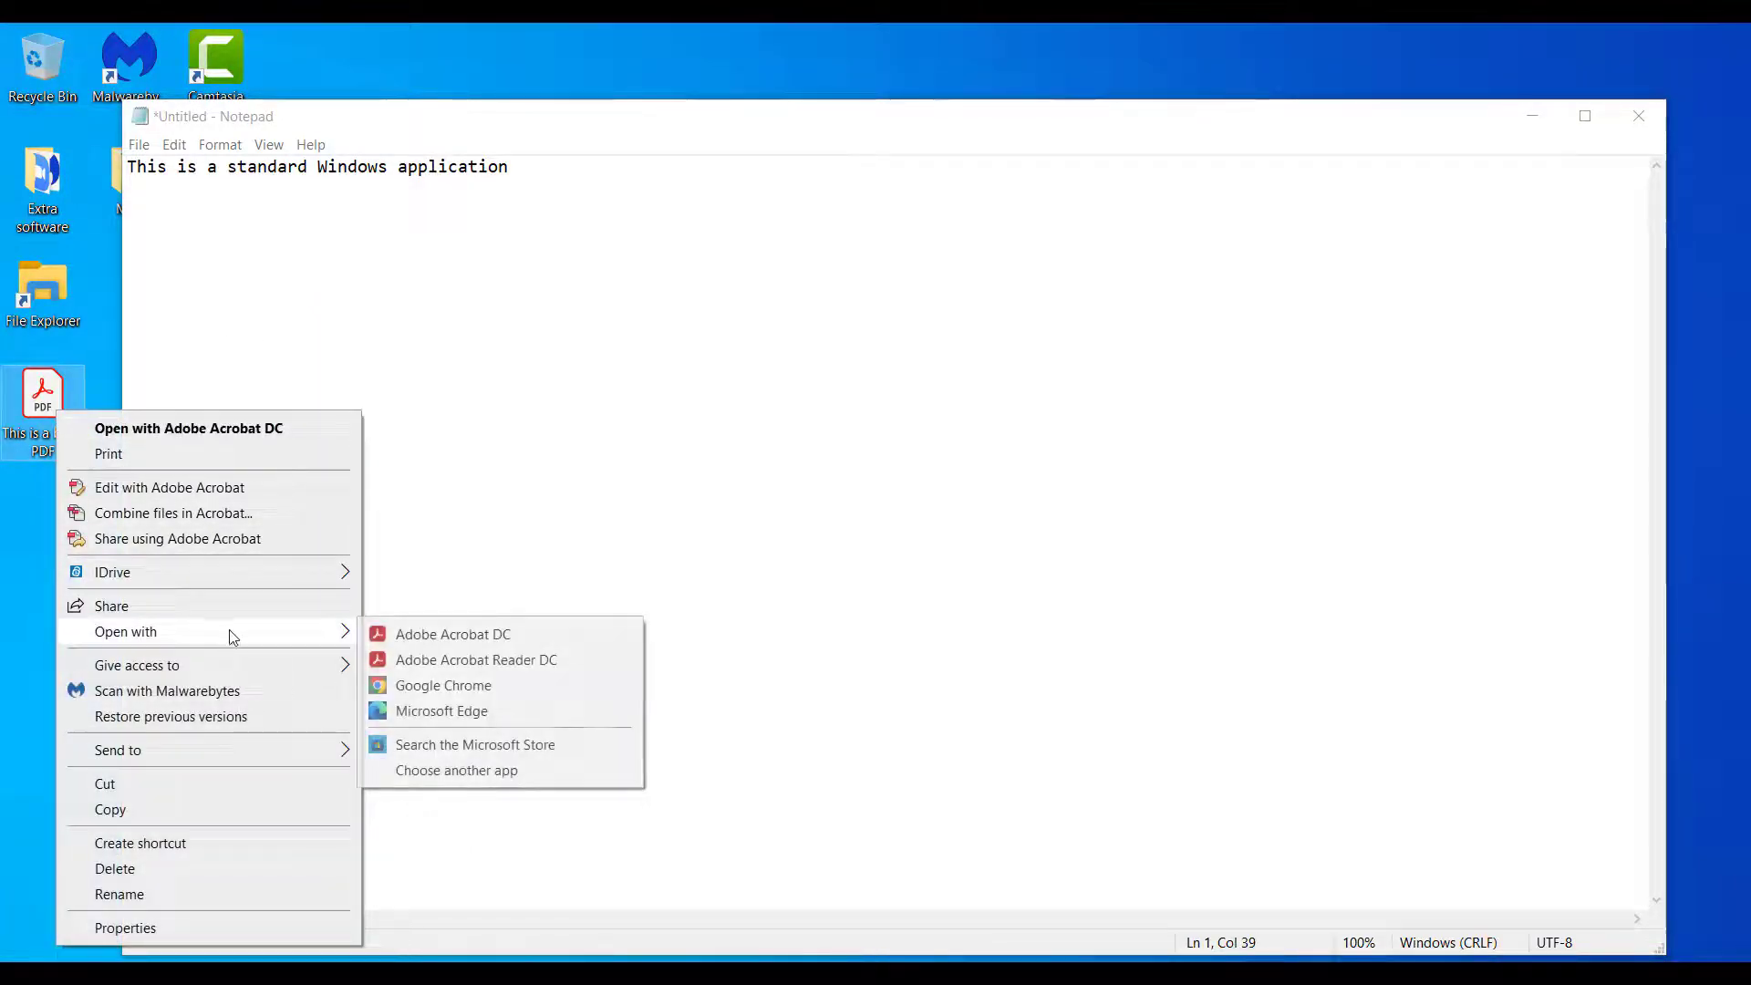
pyautogui.click(432, 712)
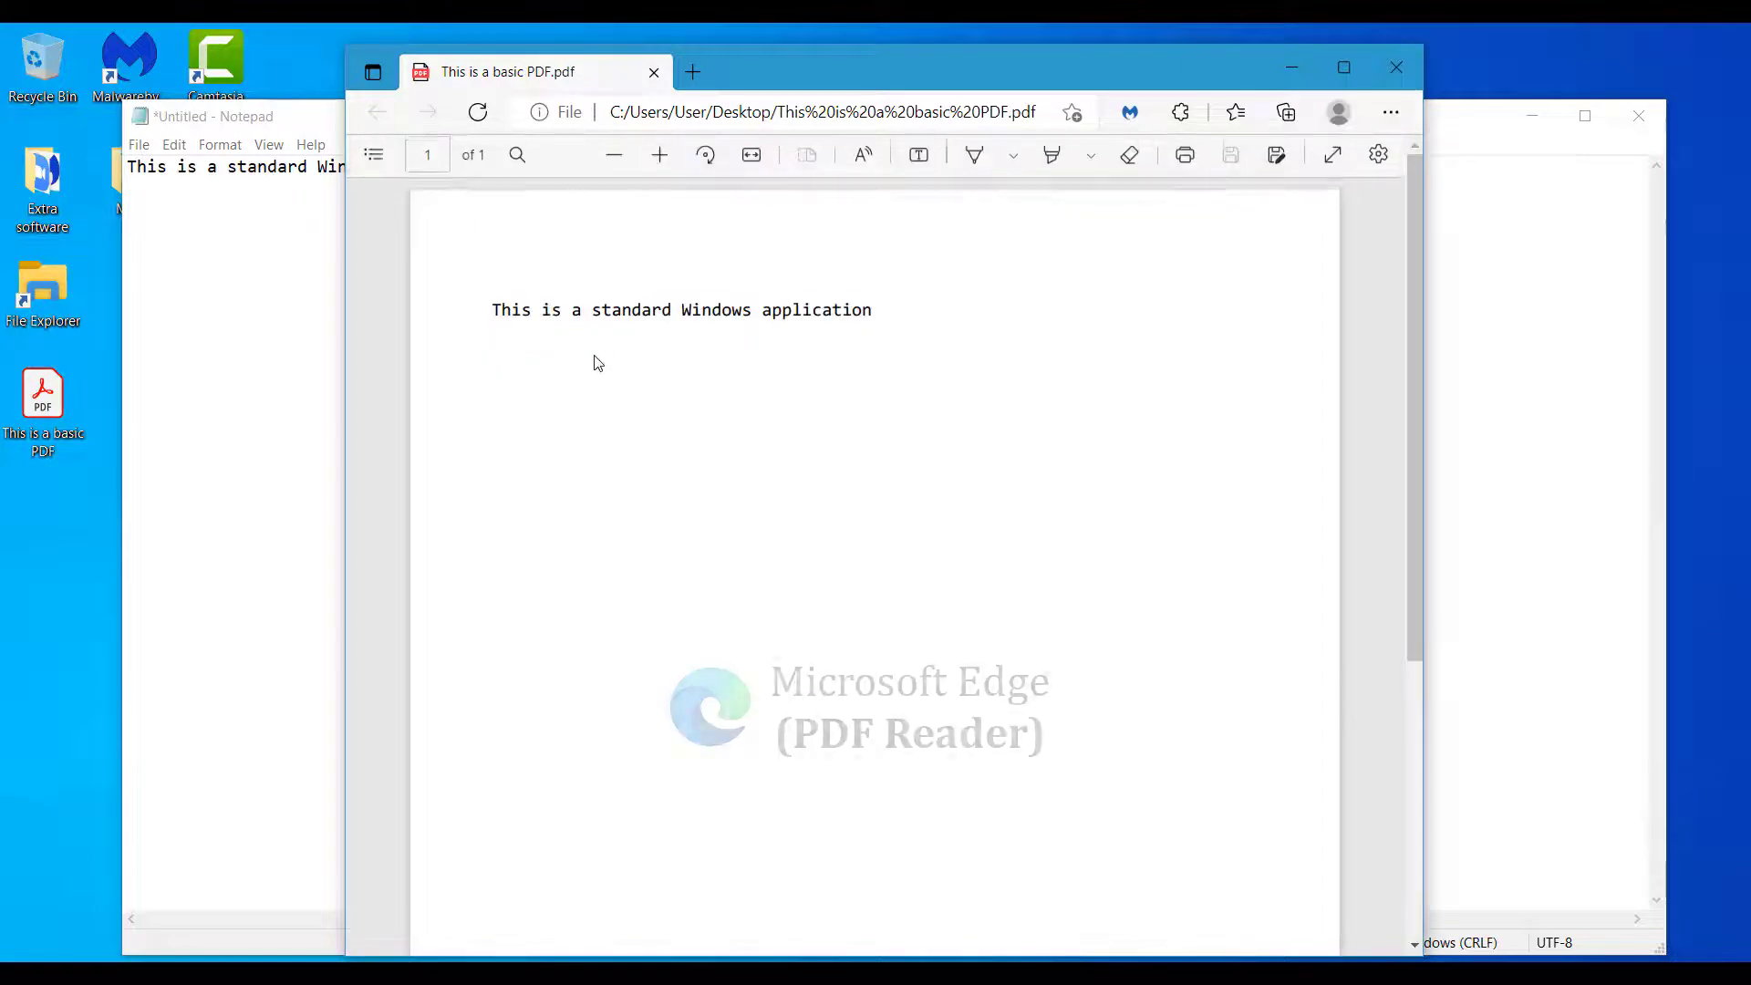
pyautogui.moveTo(955, 73); pyautogui.dragTo(924, 195)
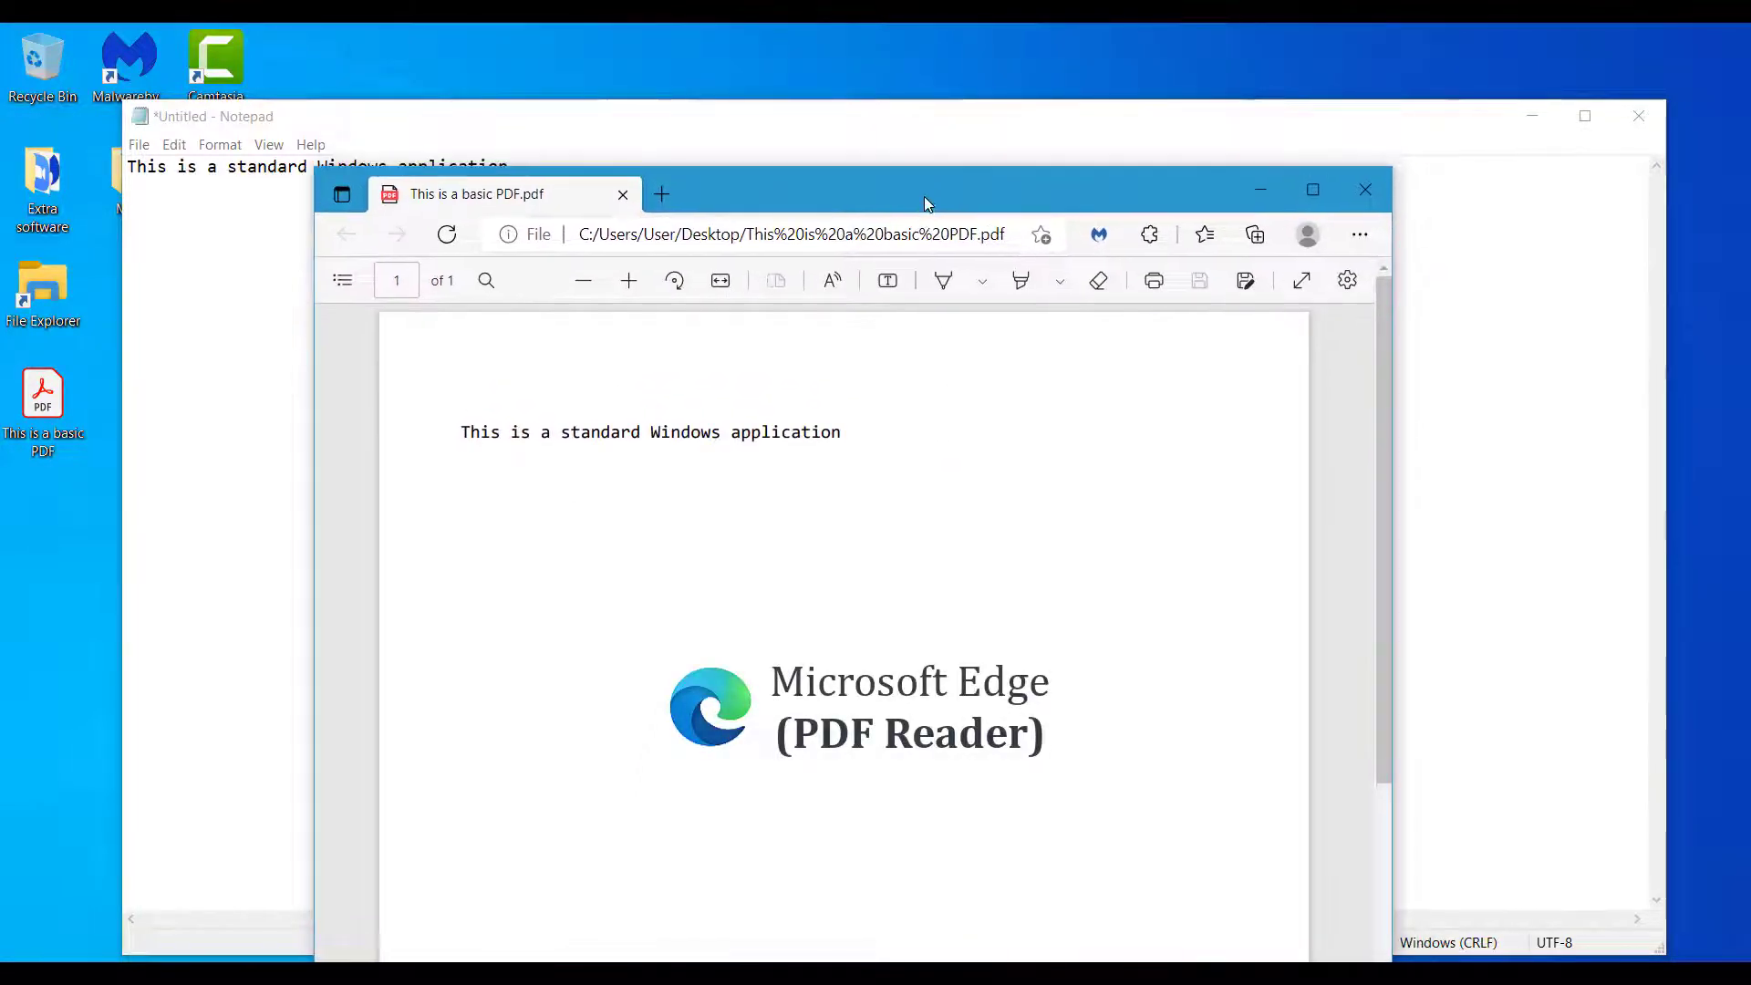
pyautogui.click(1365, 189)
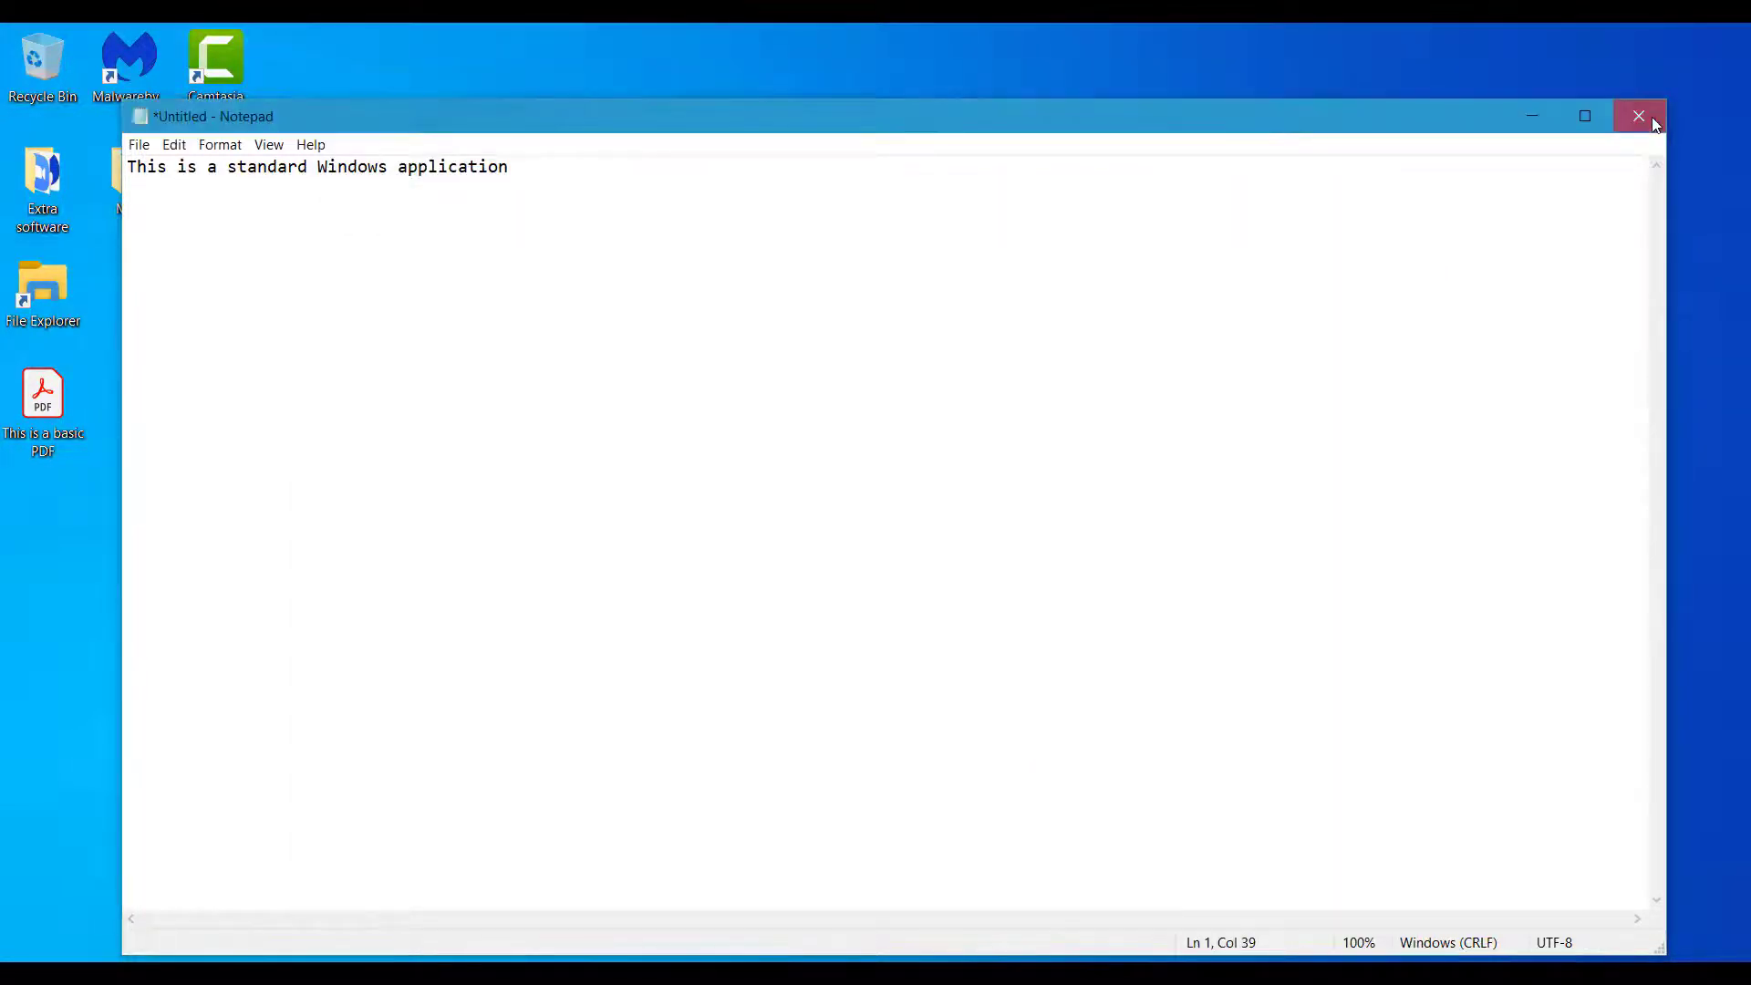
# Close the Notepad note without saving it and create a blank document in Word.
pyautogui.click(1653, 118)
pyautogui.click(958, 512)
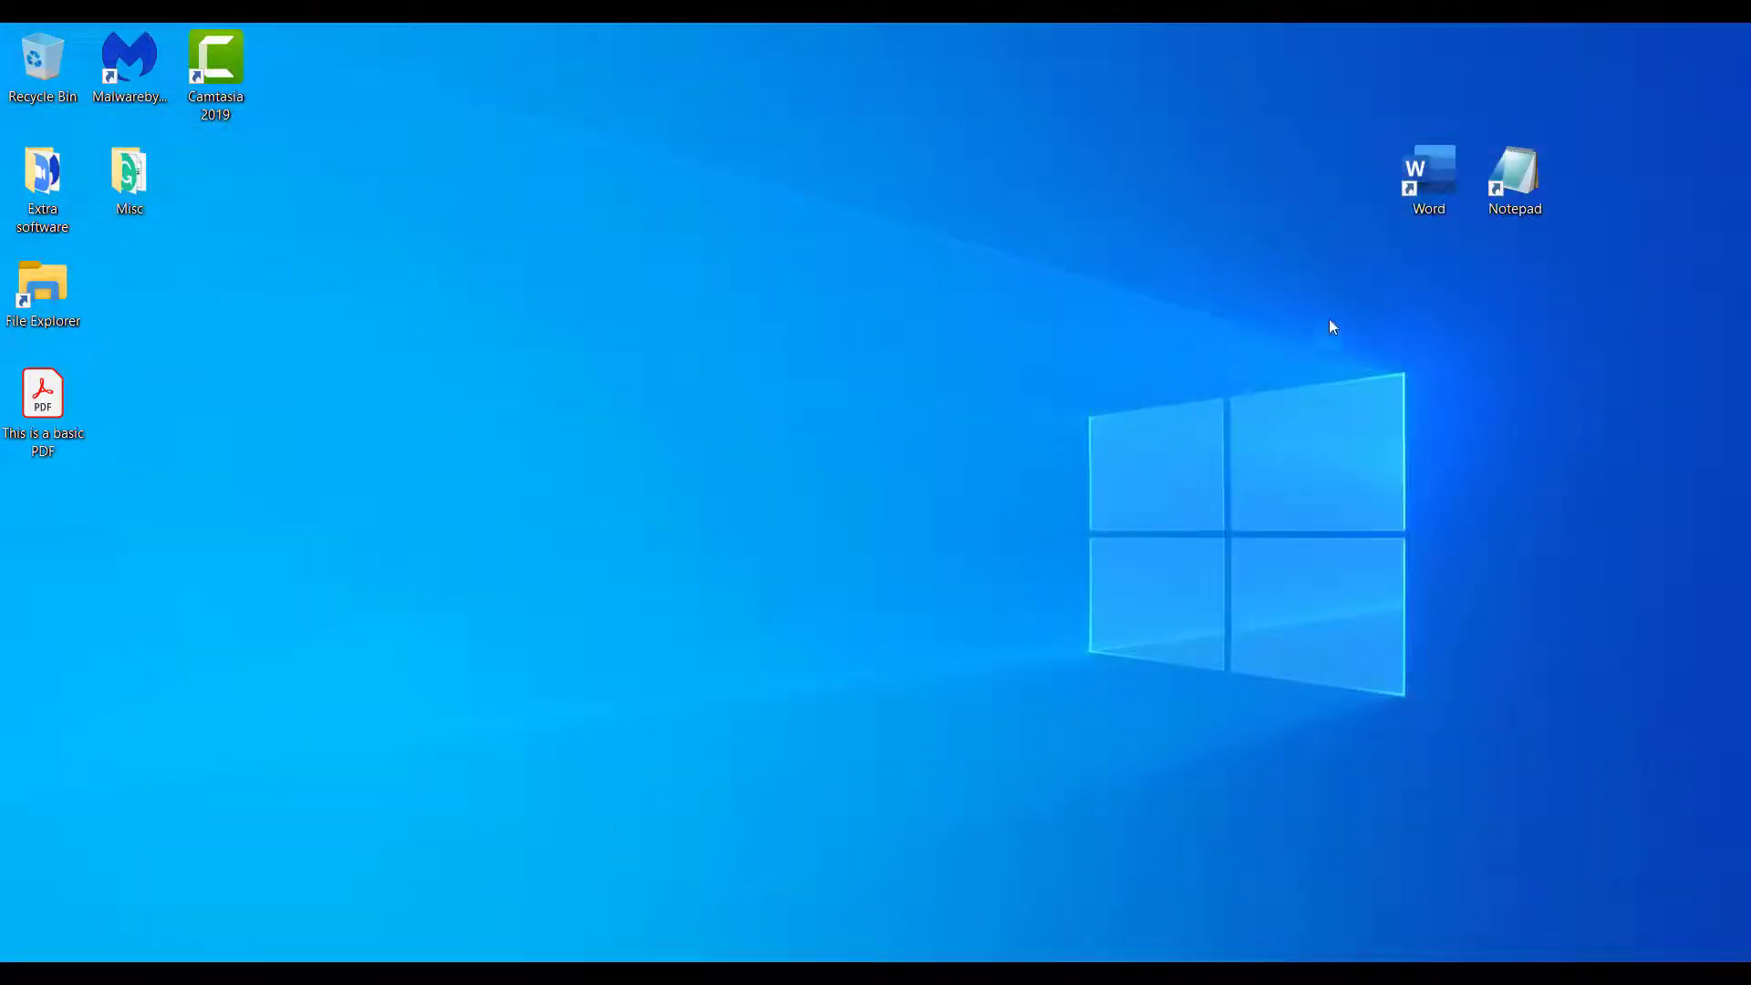
pyautogui.doubleClick(1430, 177)
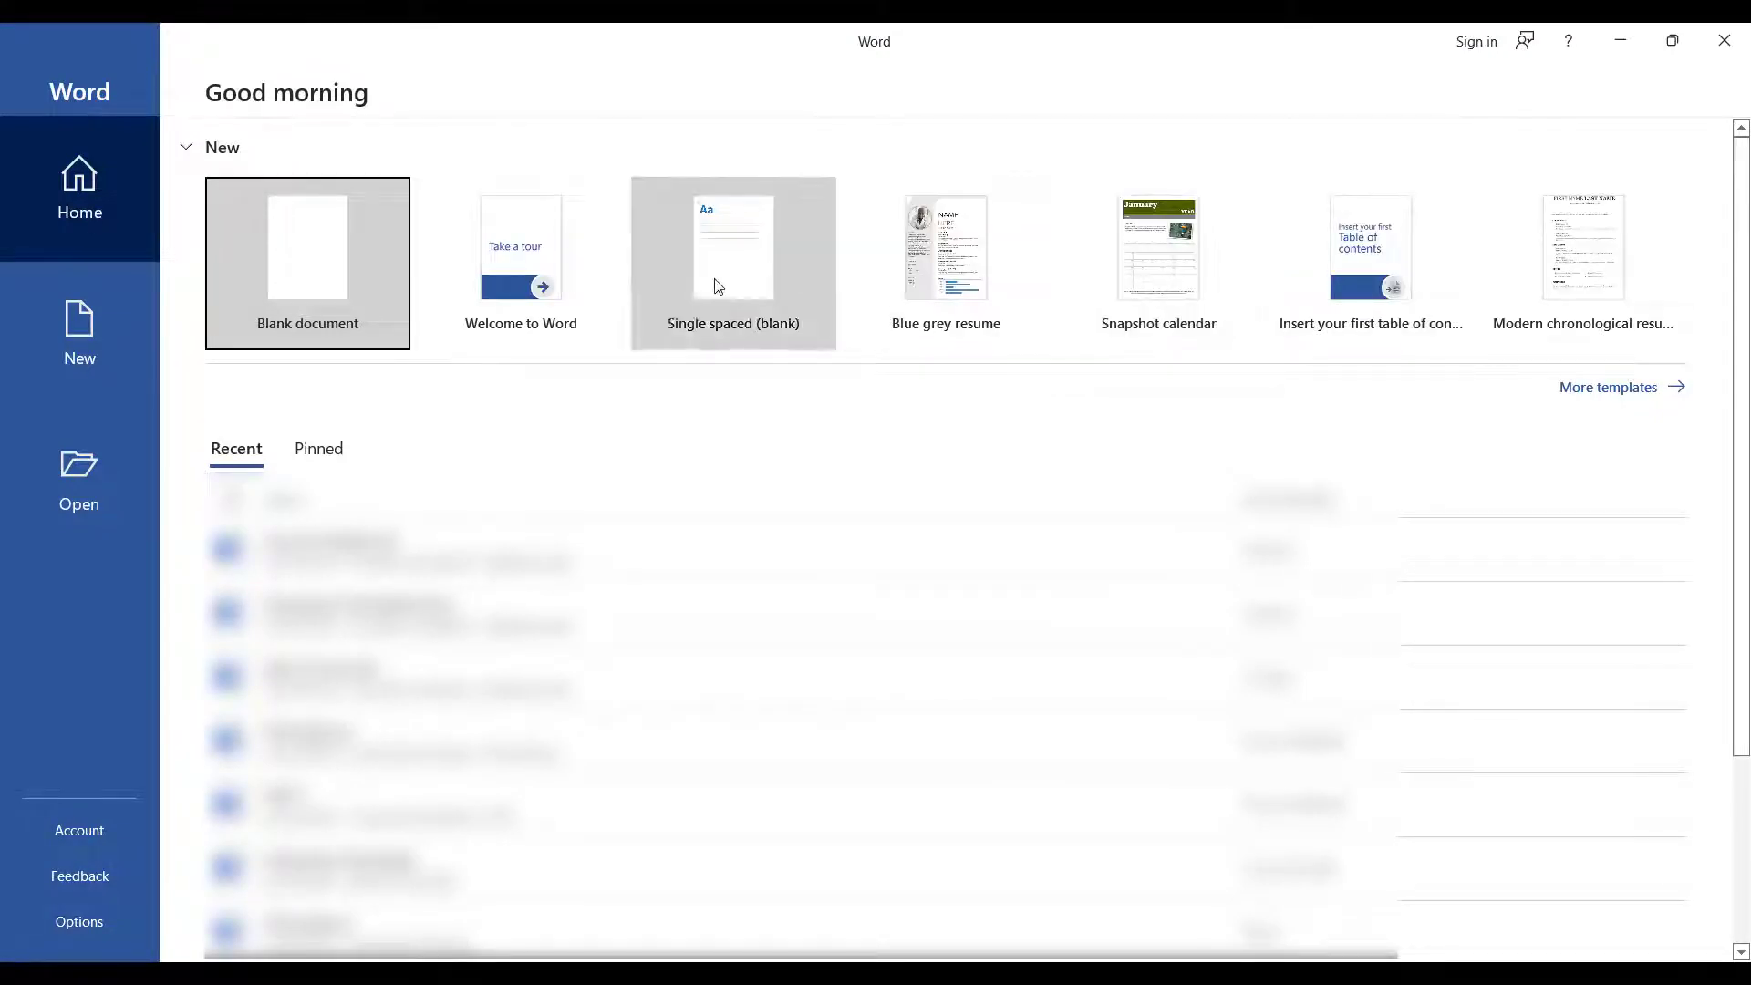
pyautogui.click(309, 325)
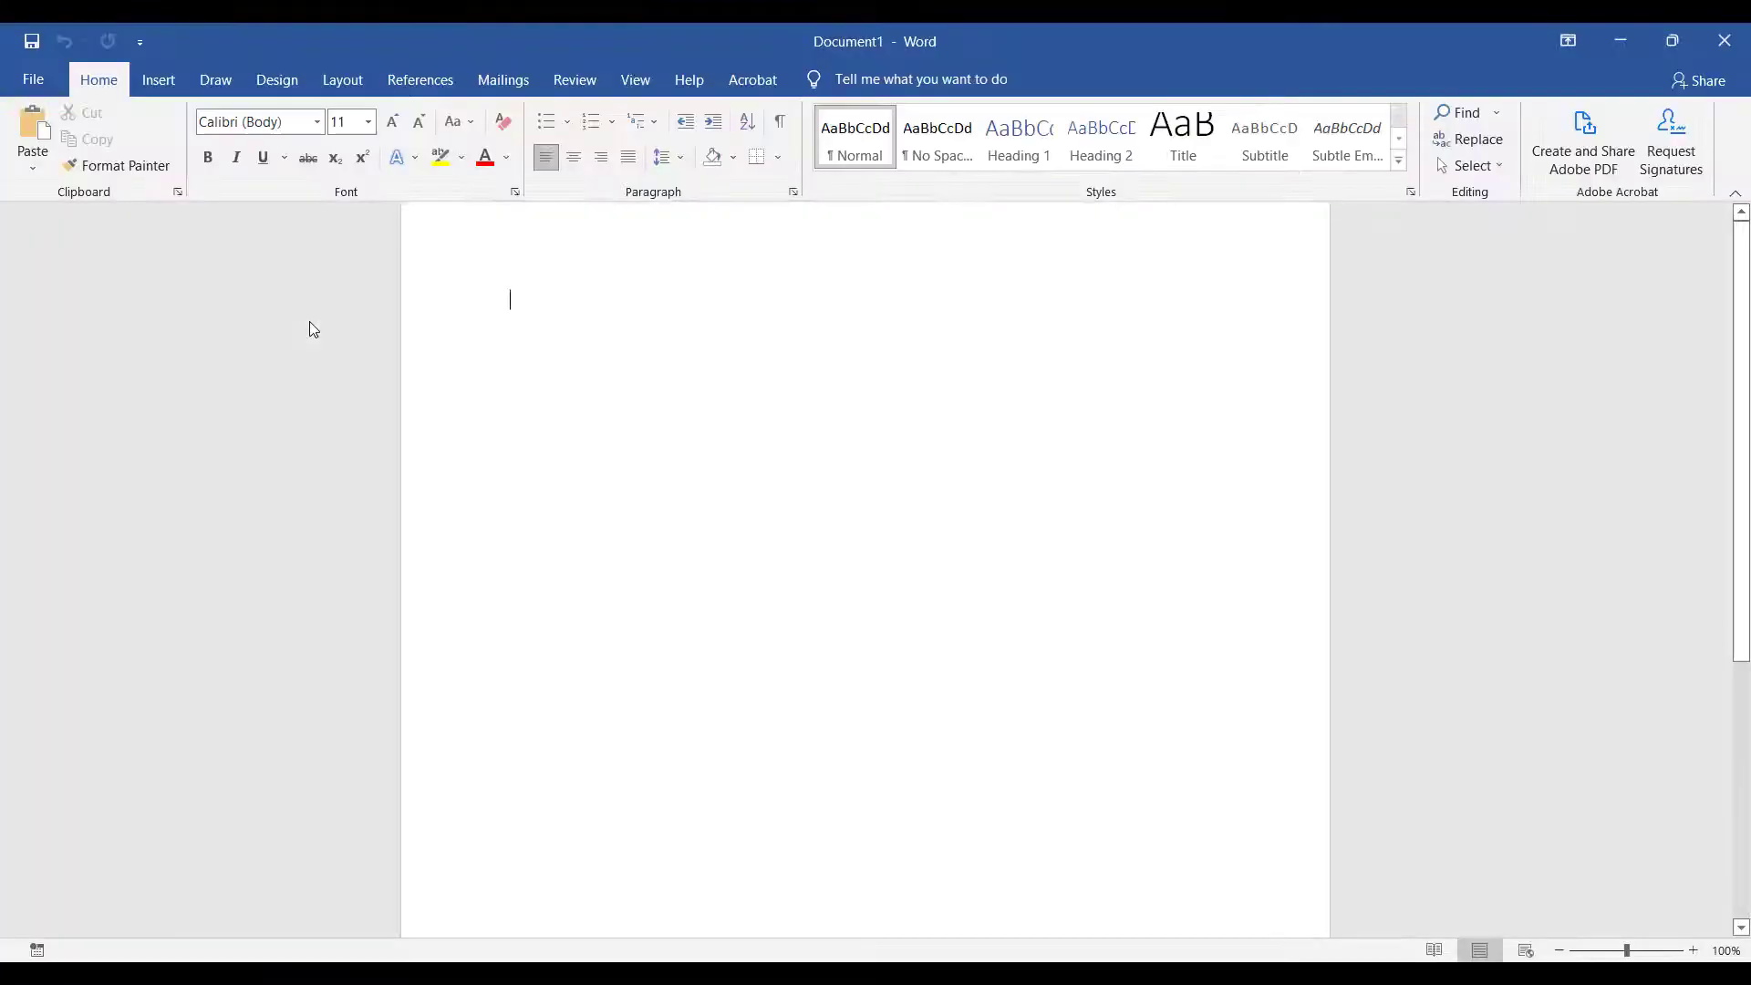
# Check that Microsoft Print to PDF is offered among the document's printers and return to the blank page.
pyautogui.hotkey('ctrl', 'p')
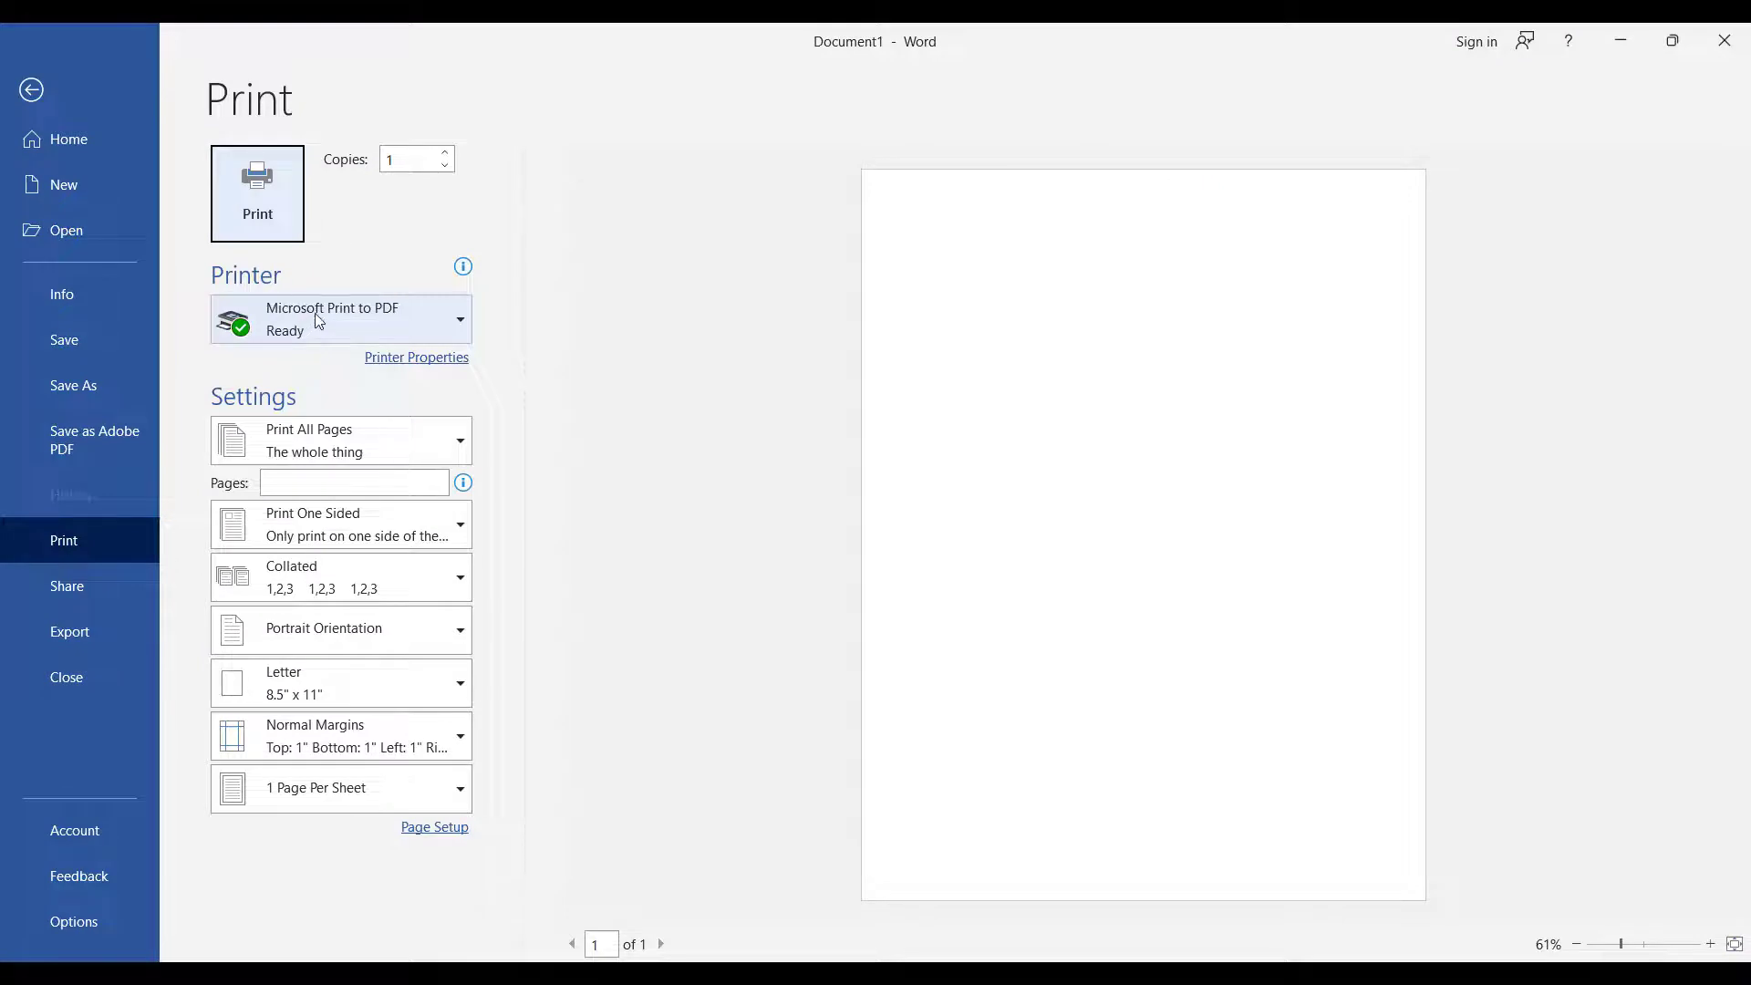
pyautogui.click(458, 310)
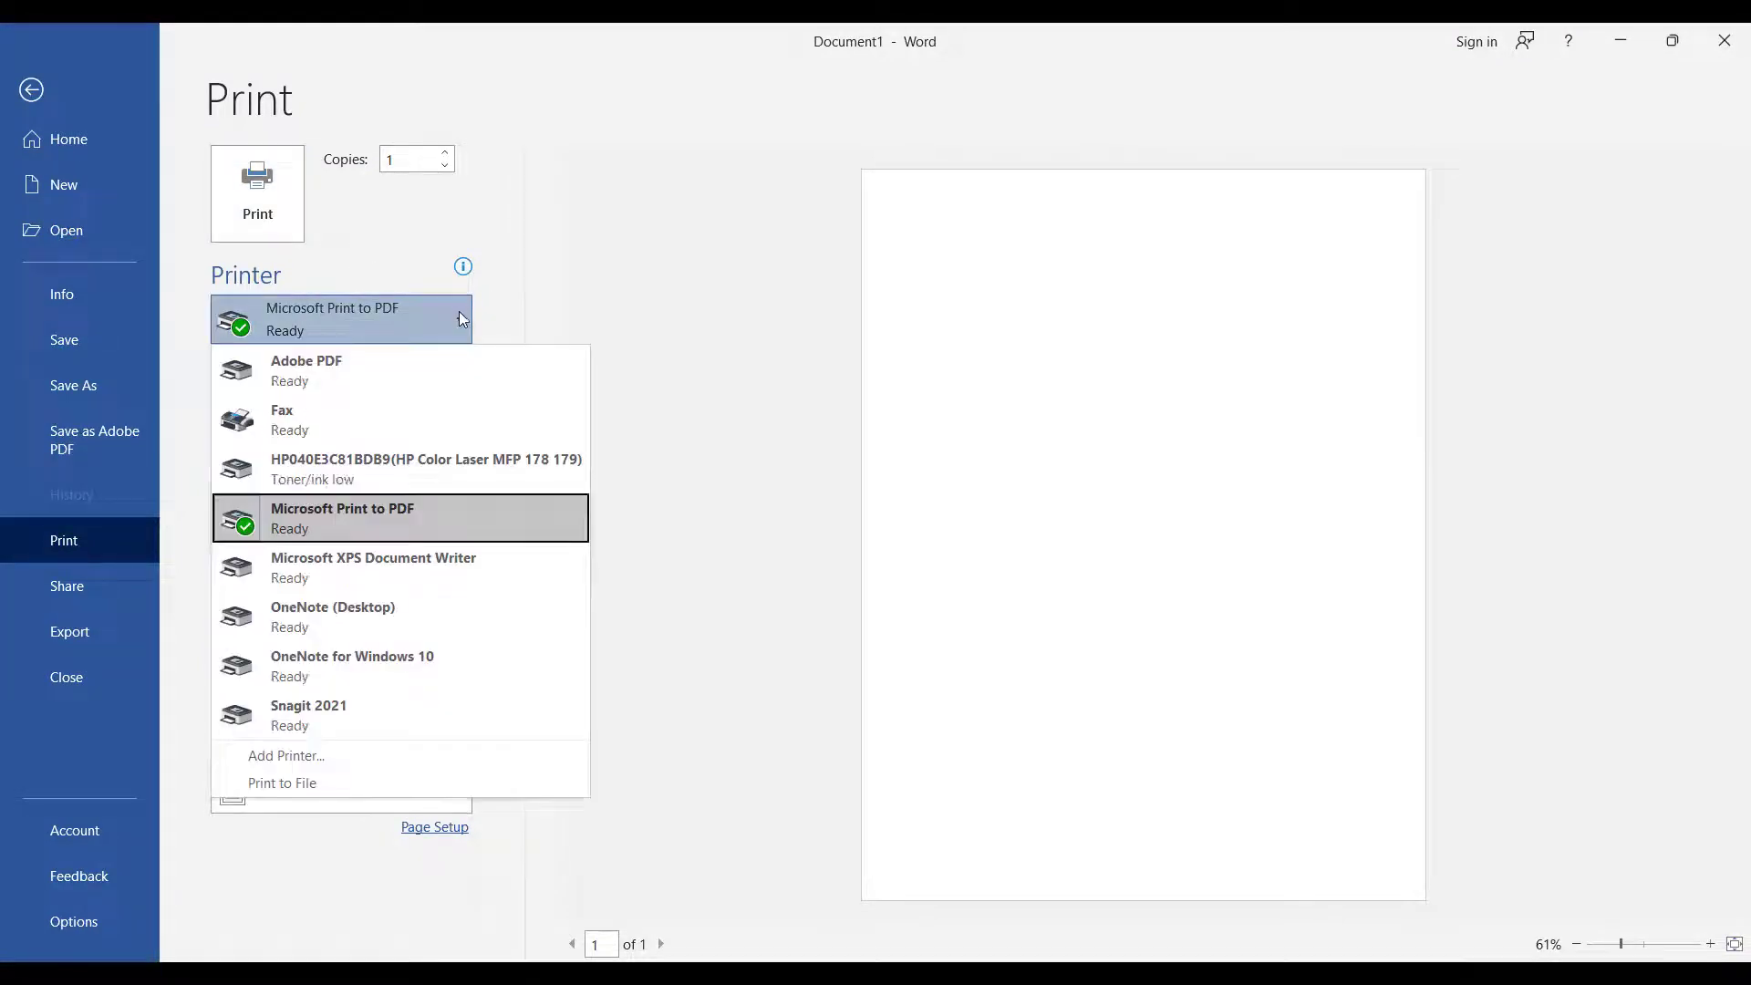
pyautogui.click(444, 523)
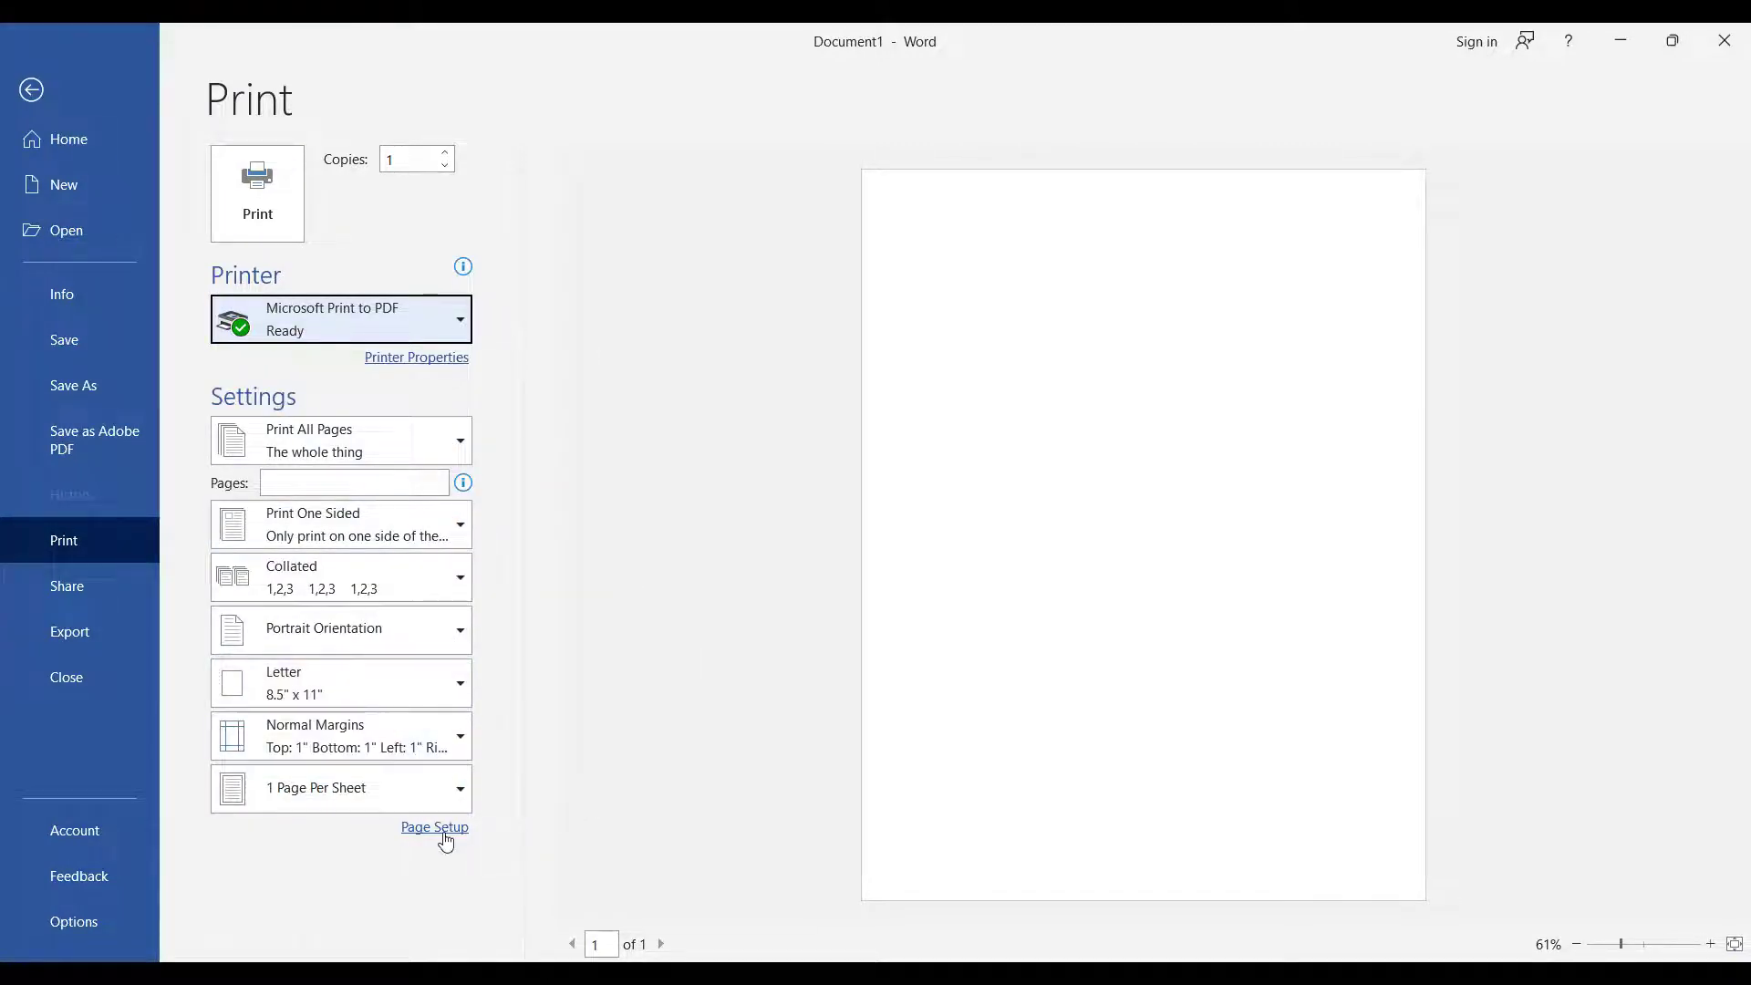
pyautogui.click(56, 91)
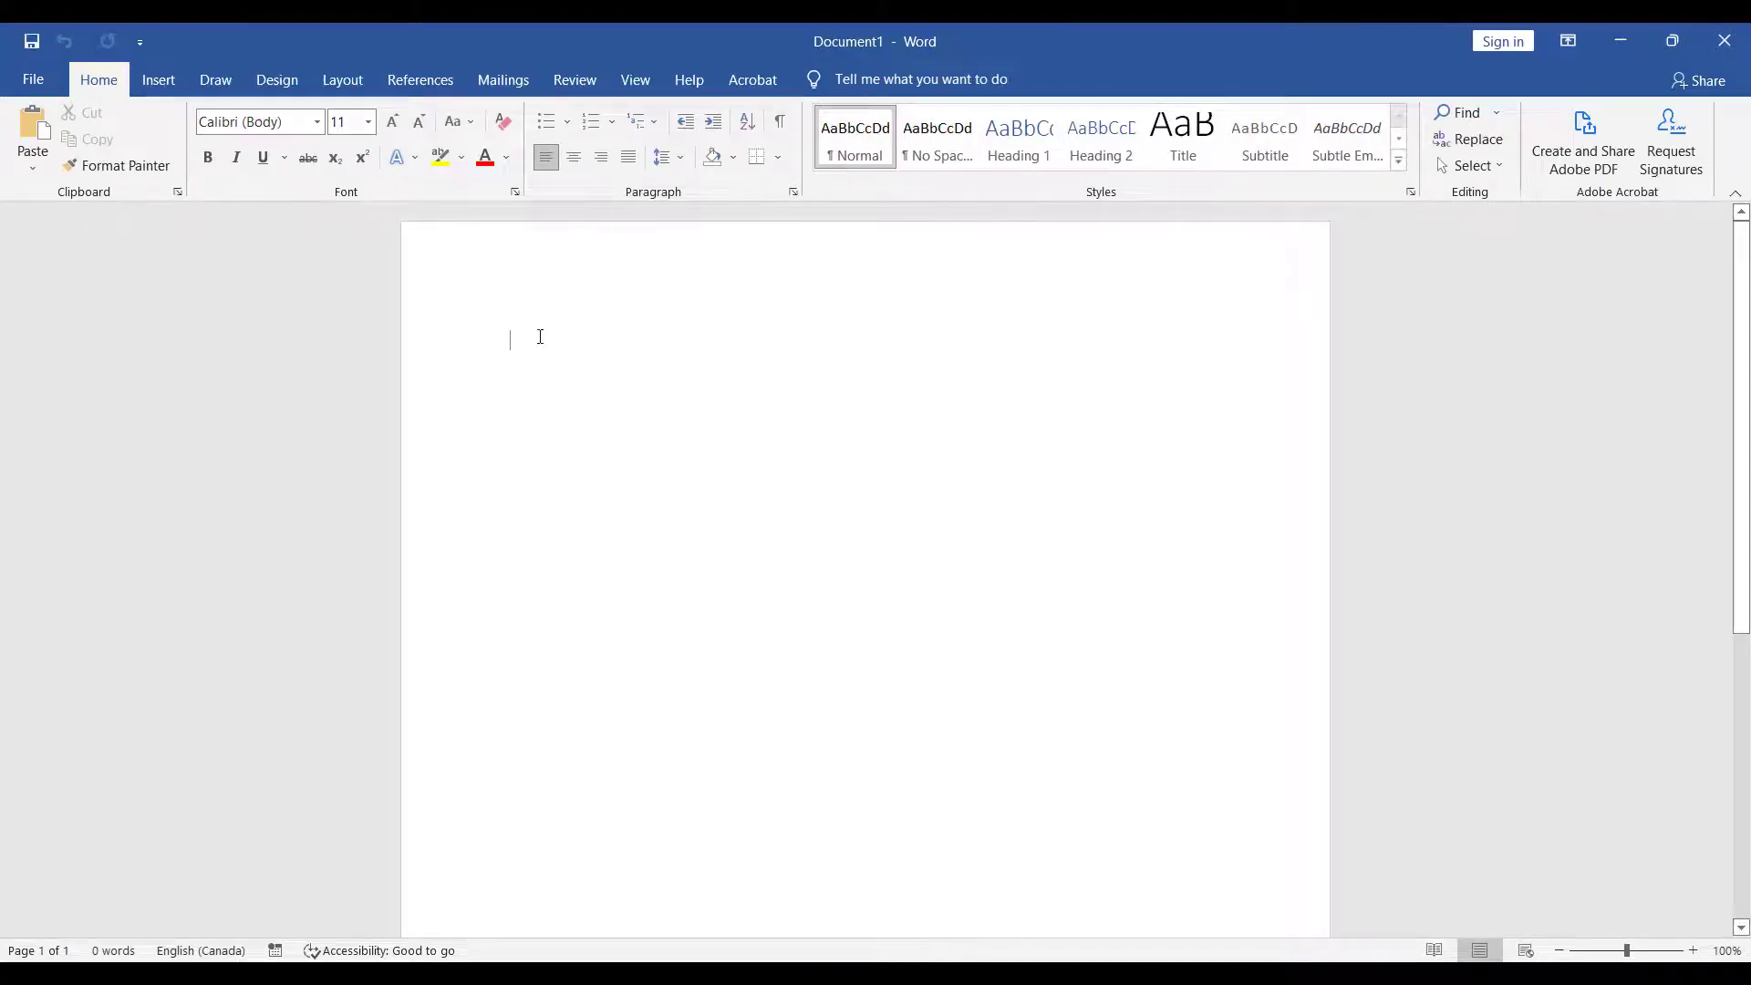
# Write "Save as a PDF" in the document and save it to the Desktop in PDF format under the name "Save as a PDF".
pyautogui.write('Save as a PDF')
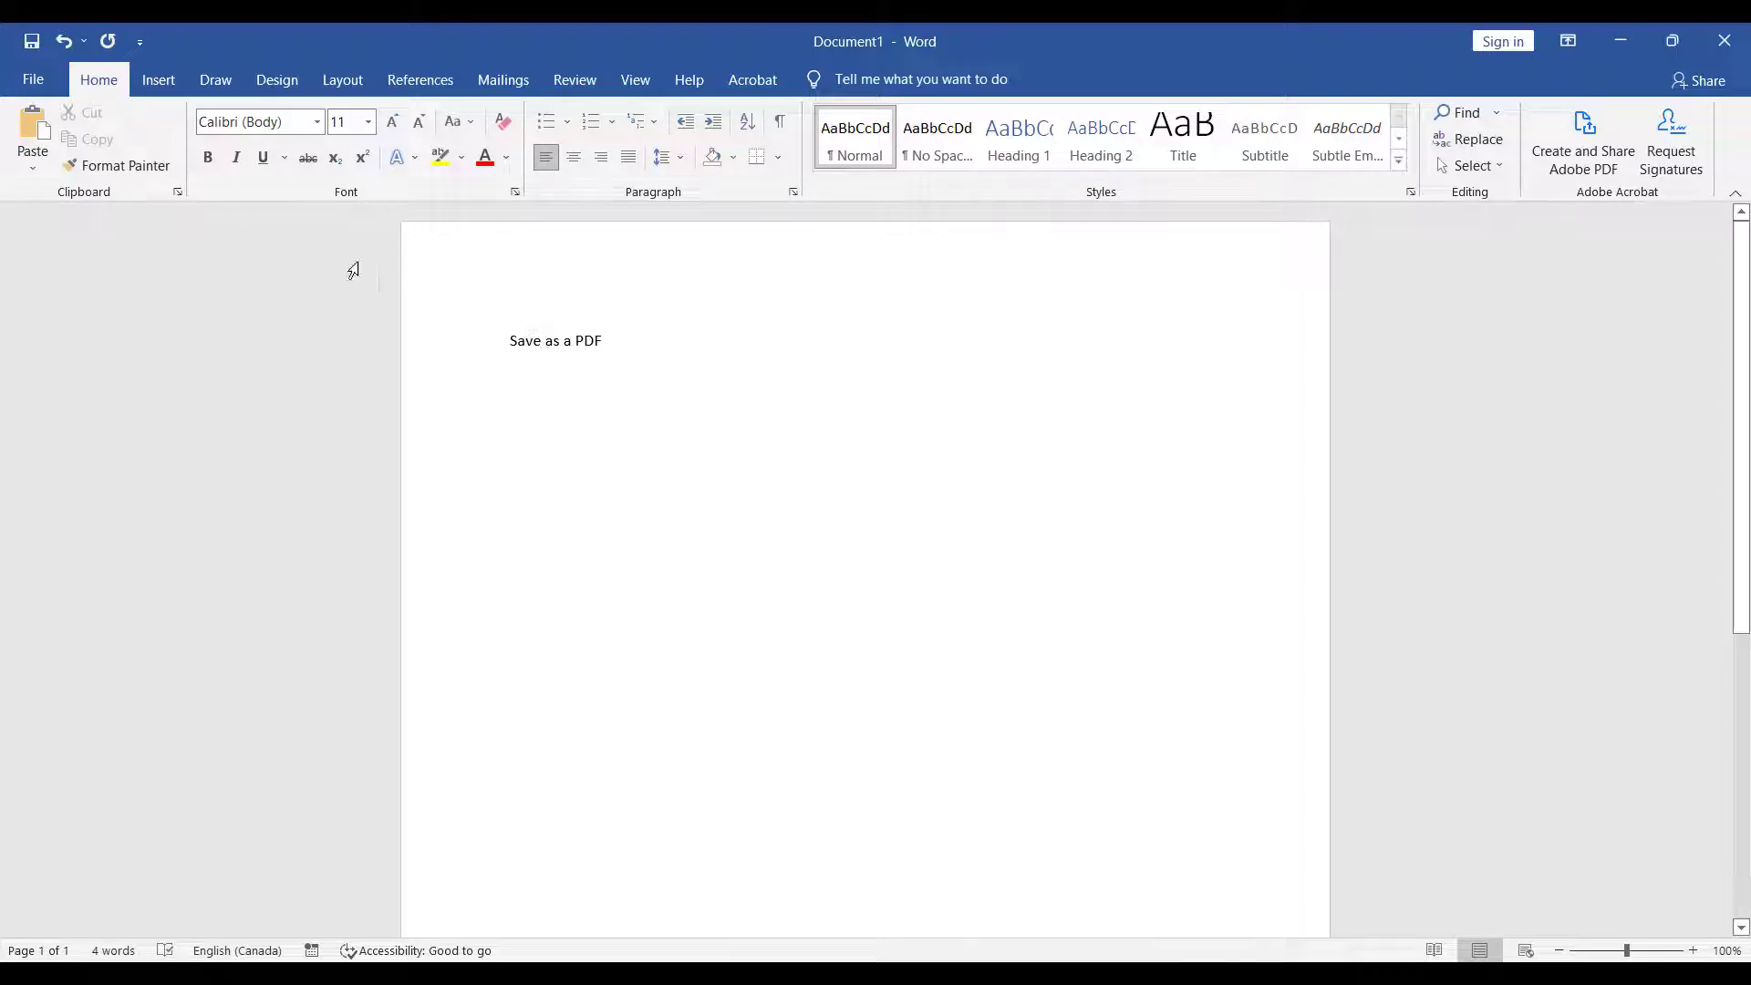
pyautogui.click(35, 79)
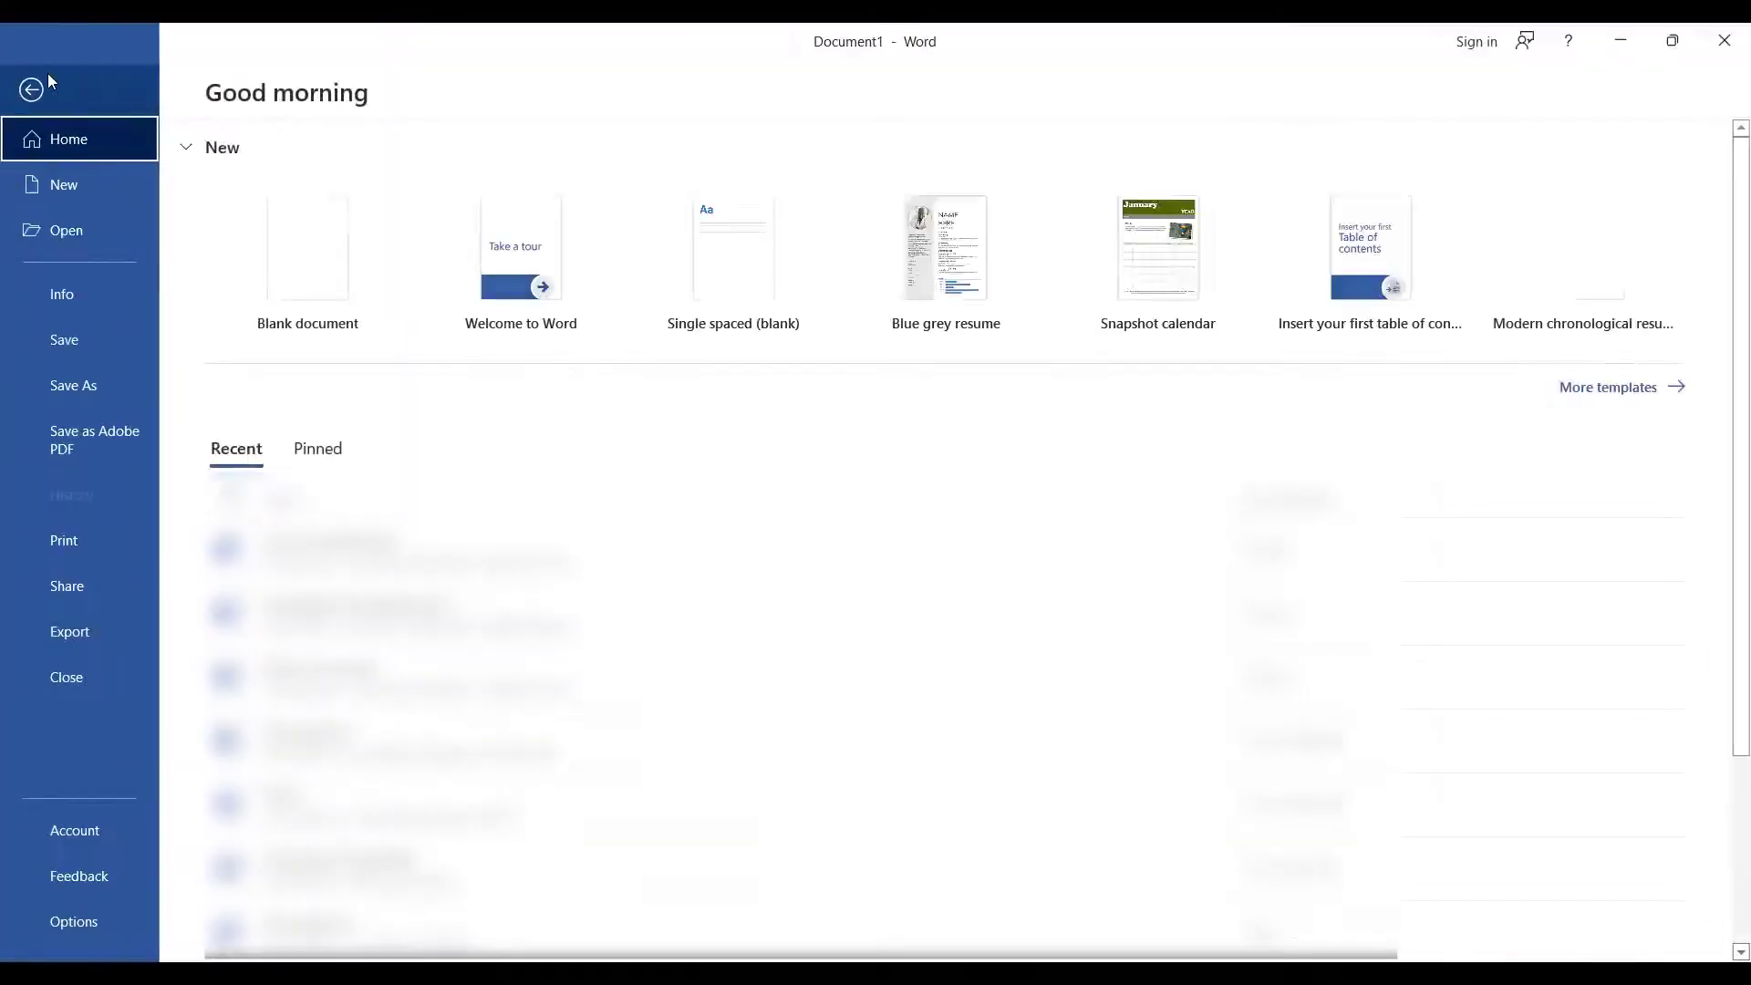
pyautogui.click(101, 372)
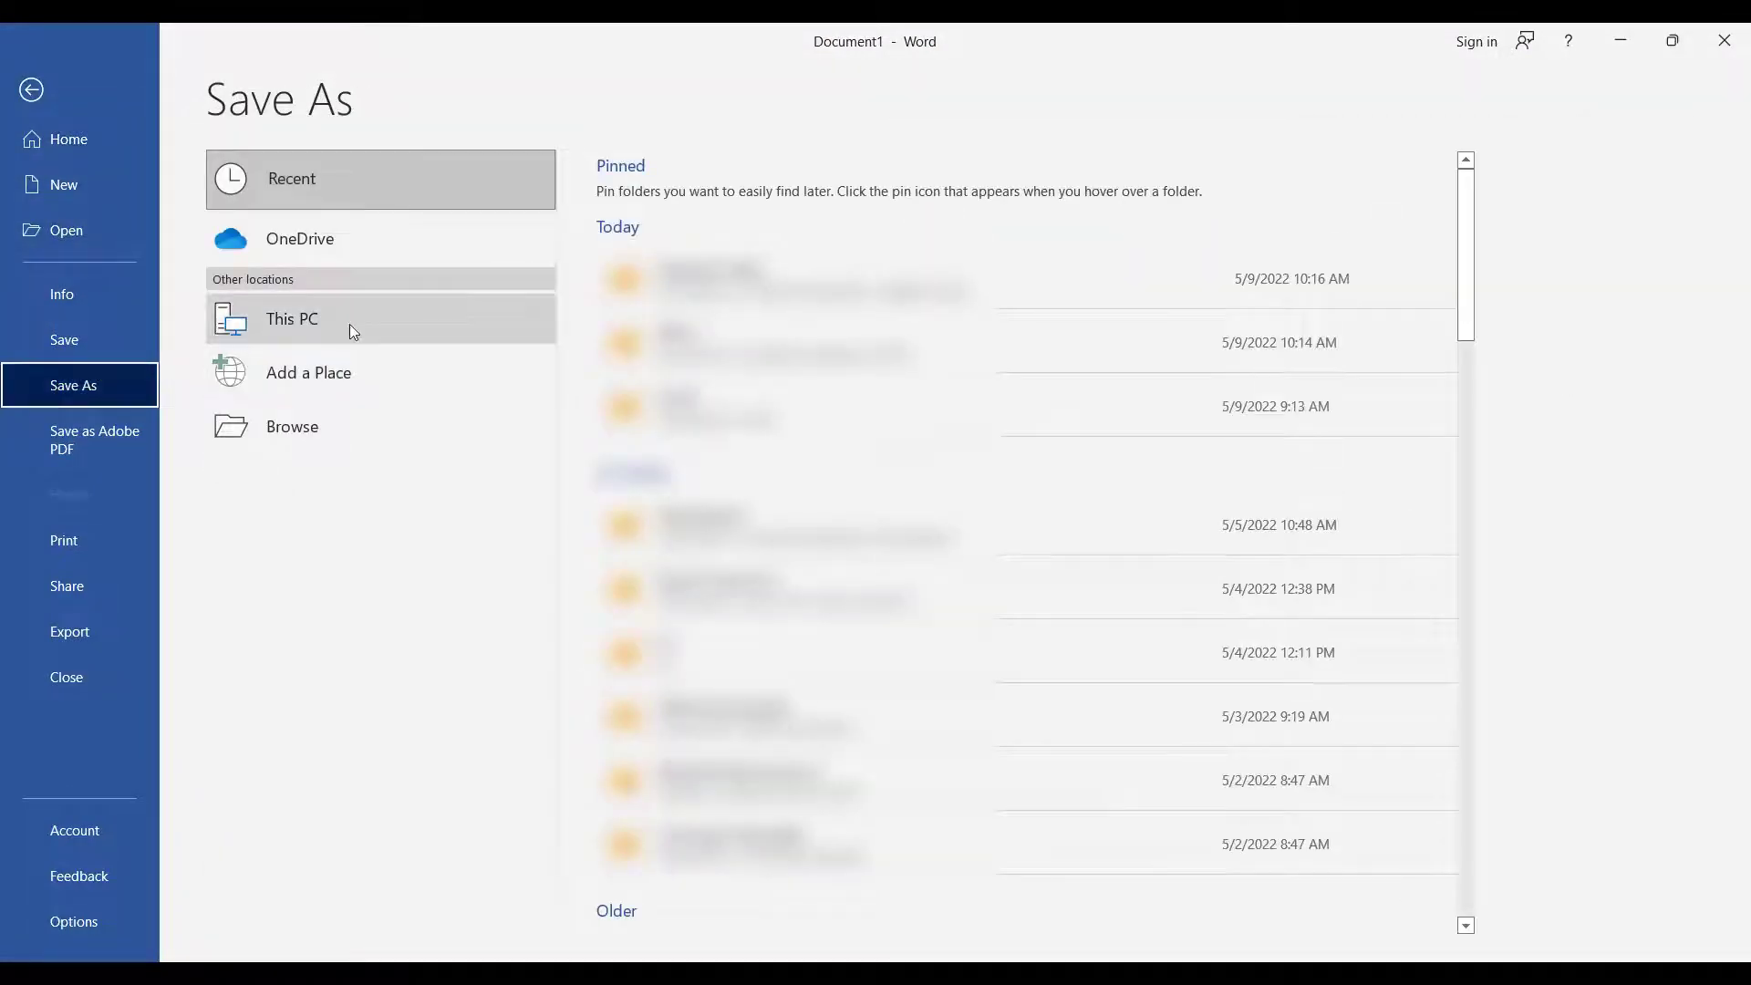
pyautogui.doubleClick(349, 326)
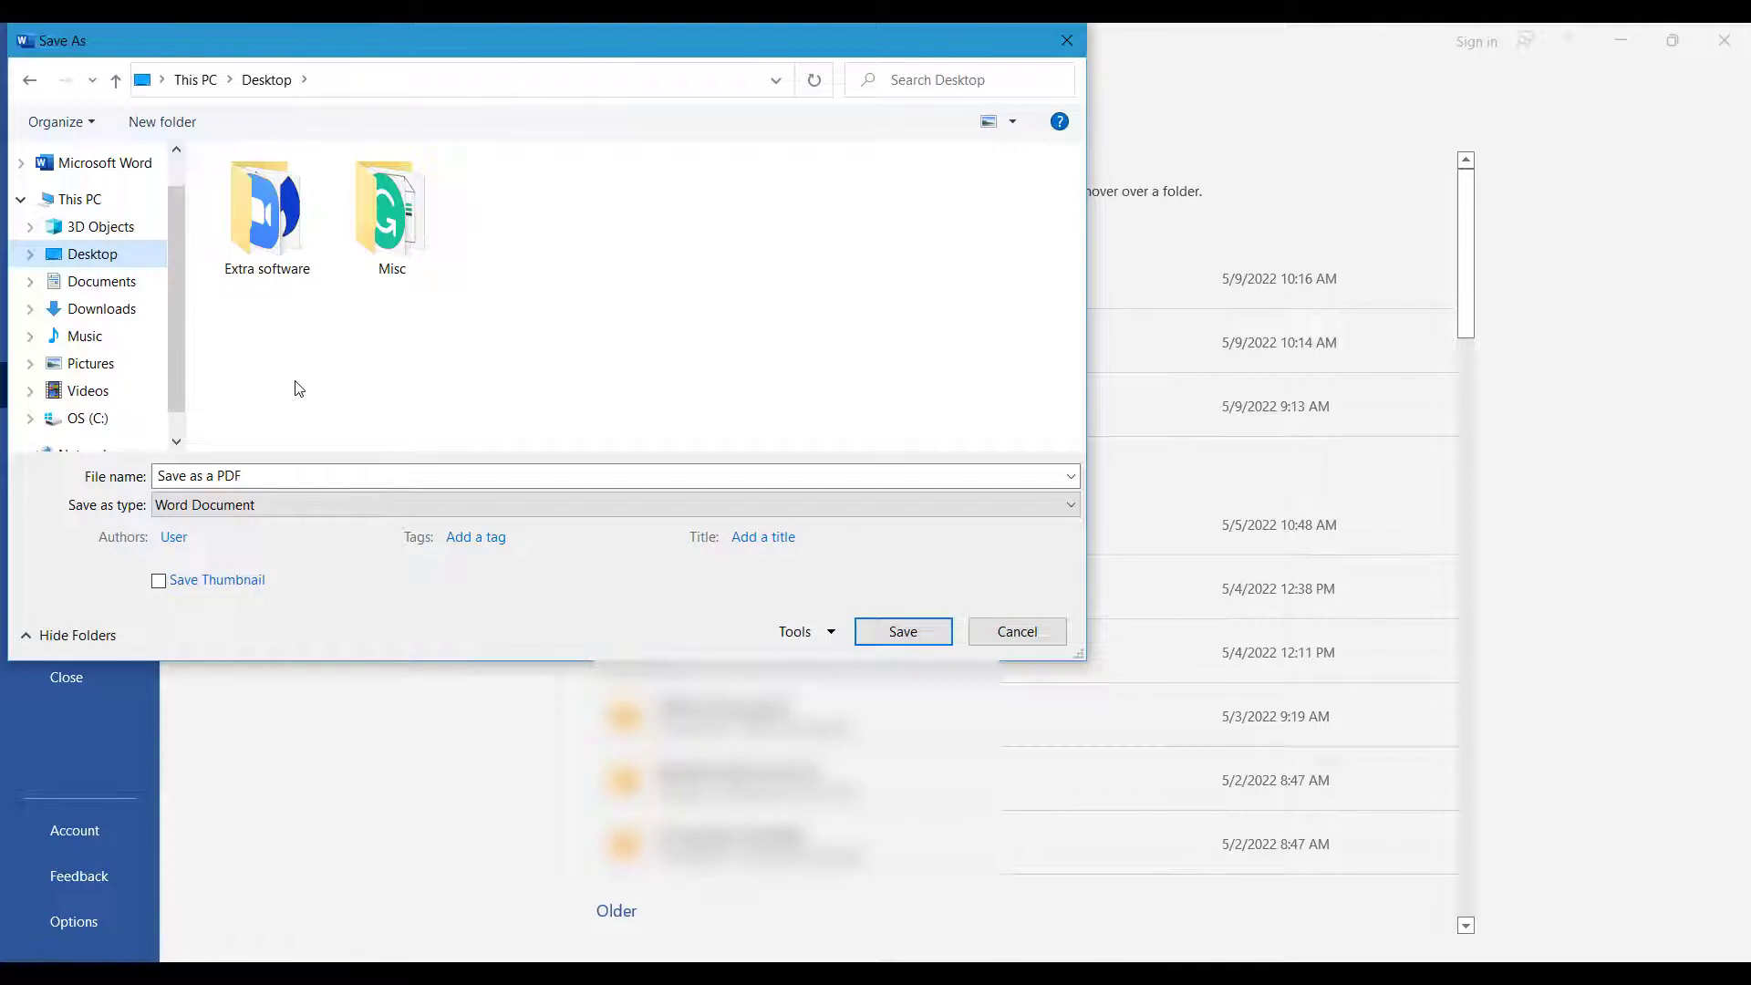
pyautogui.click(359, 516)
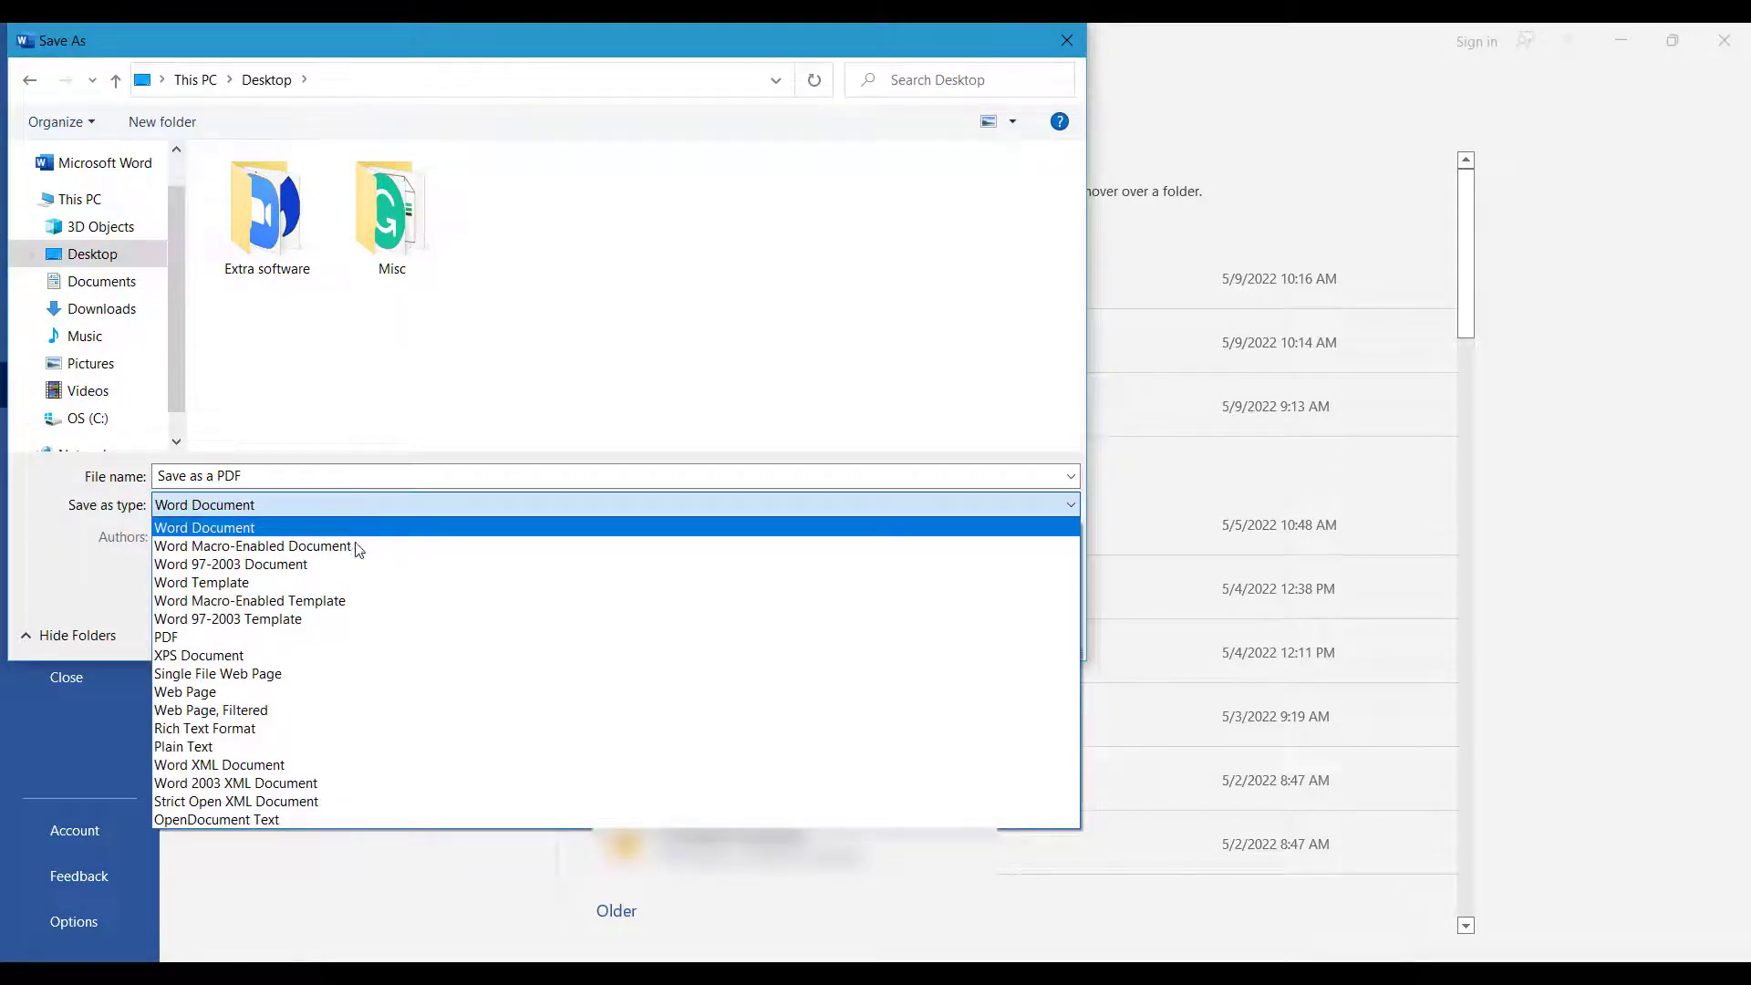
pyautogui.click(340, 635)
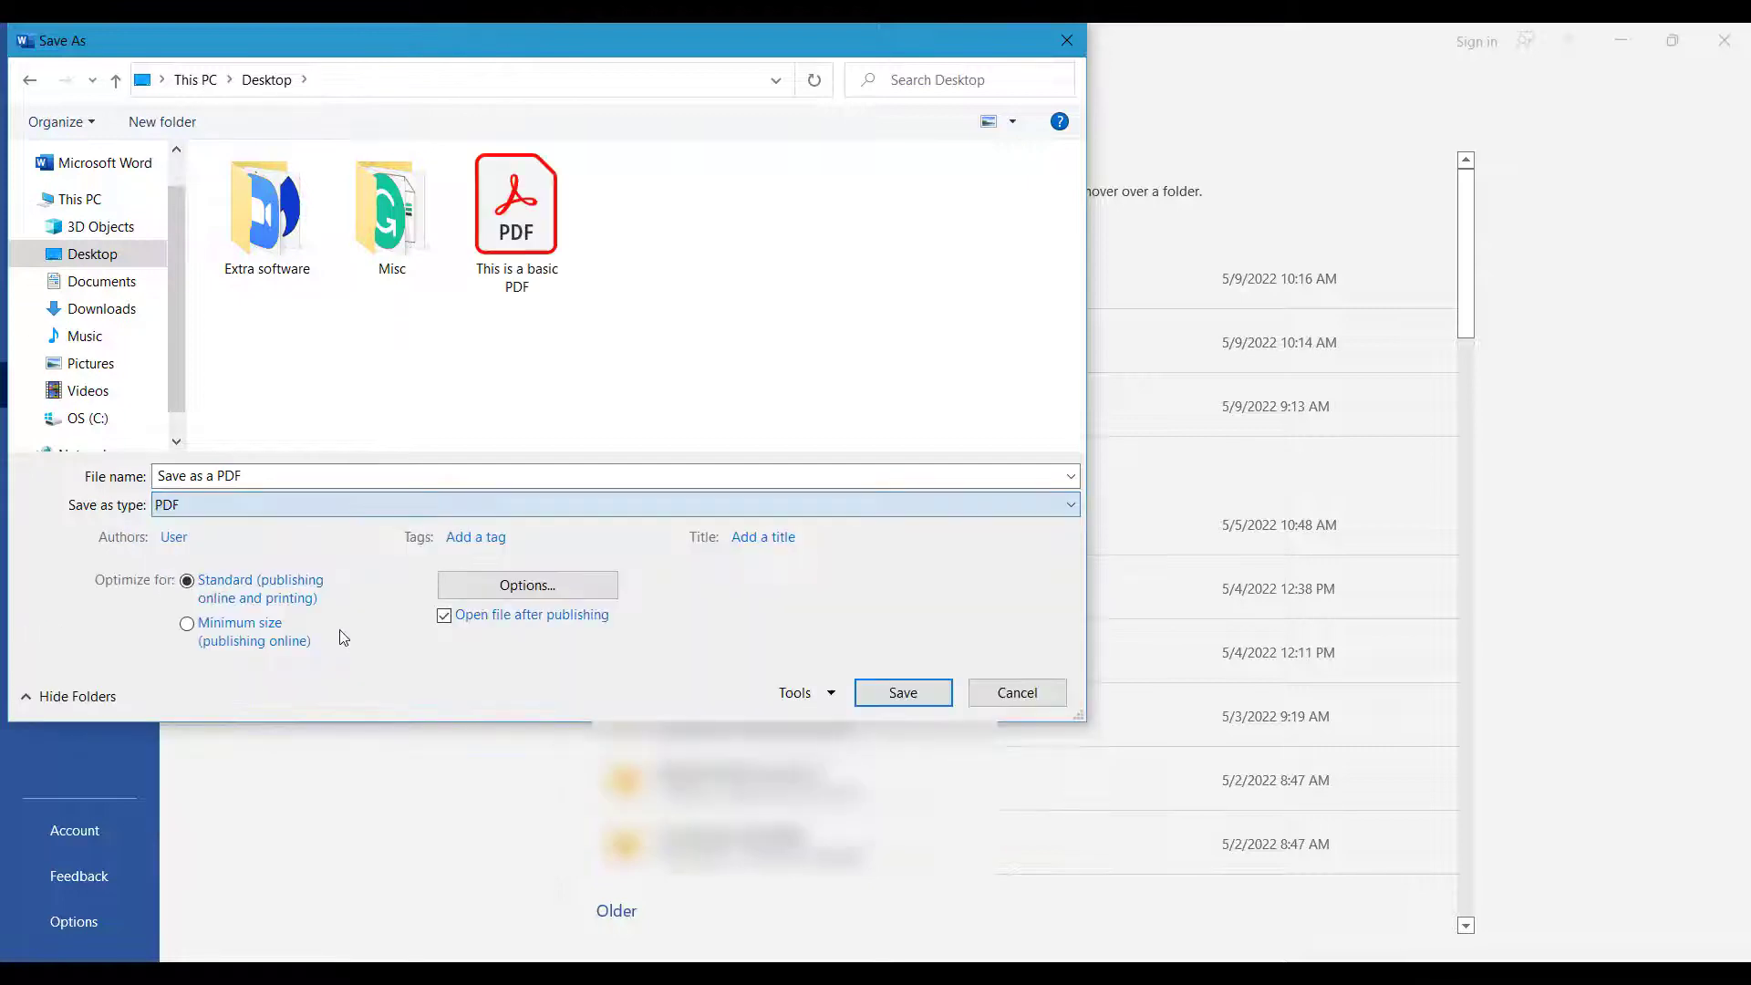
pyautogui.click(899, 695)
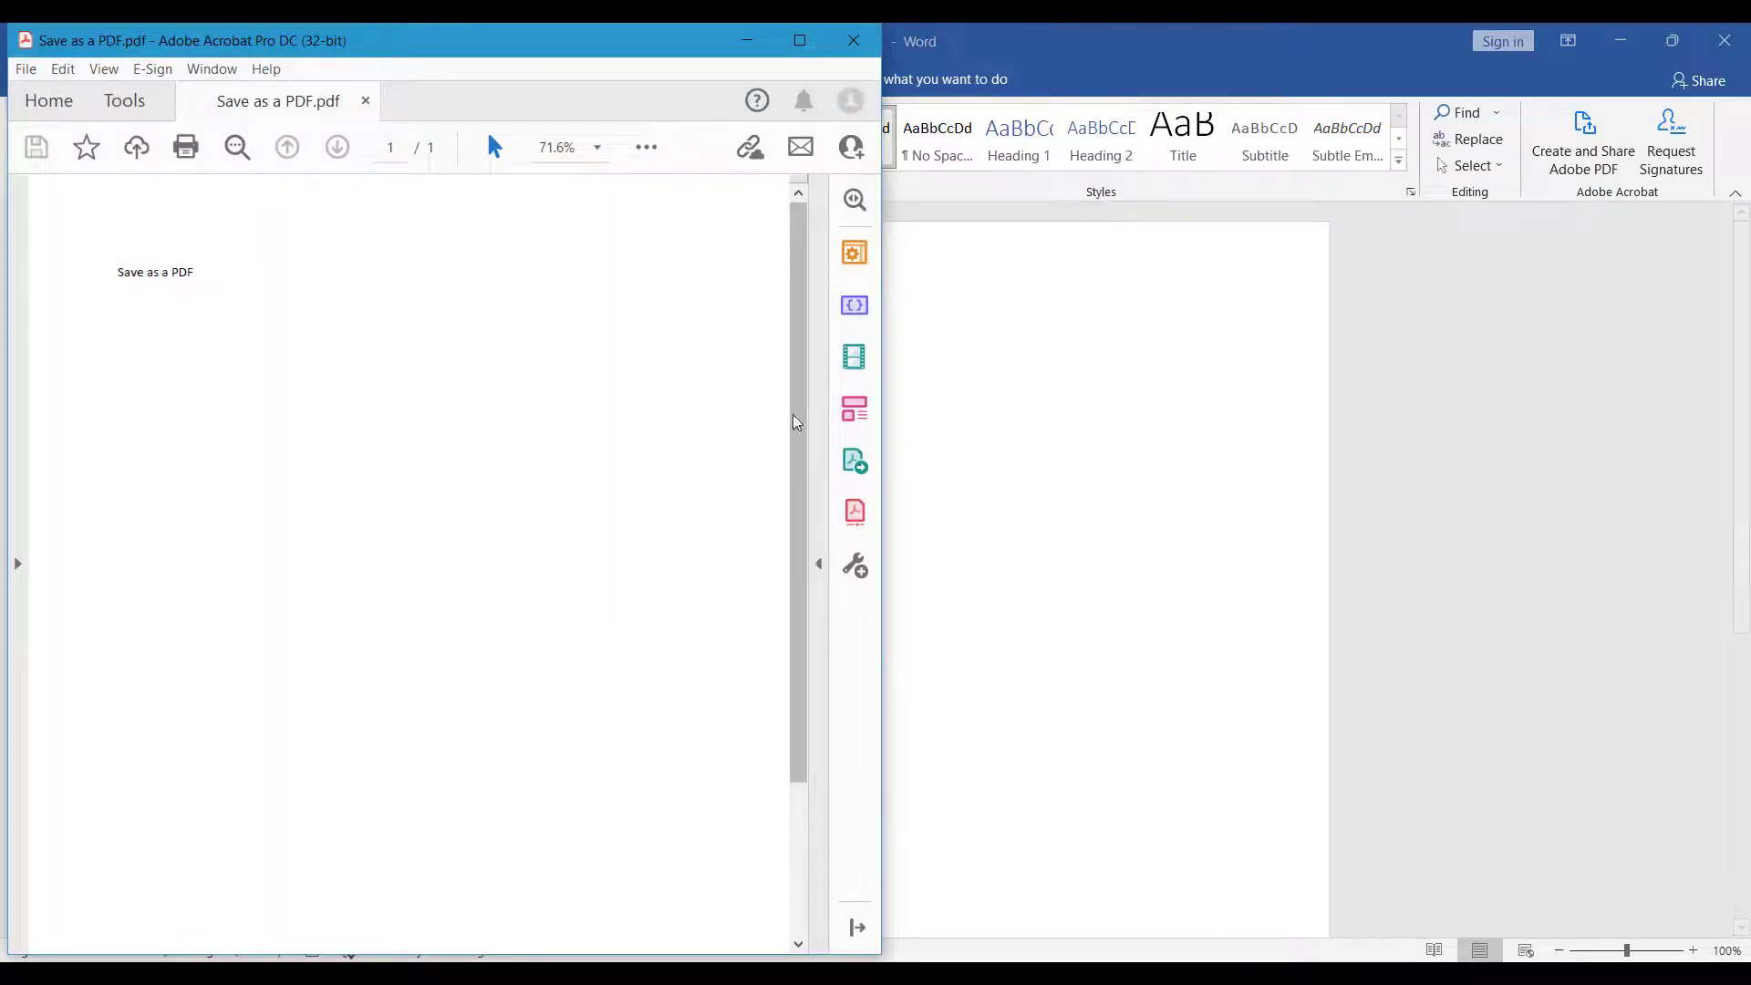
# Close the "Save as a PDF" file's viewer, minimize Word and check the saved file on the Desktop.
pyautogui.click(853, 40)
pyautogui.click(1705, 37)
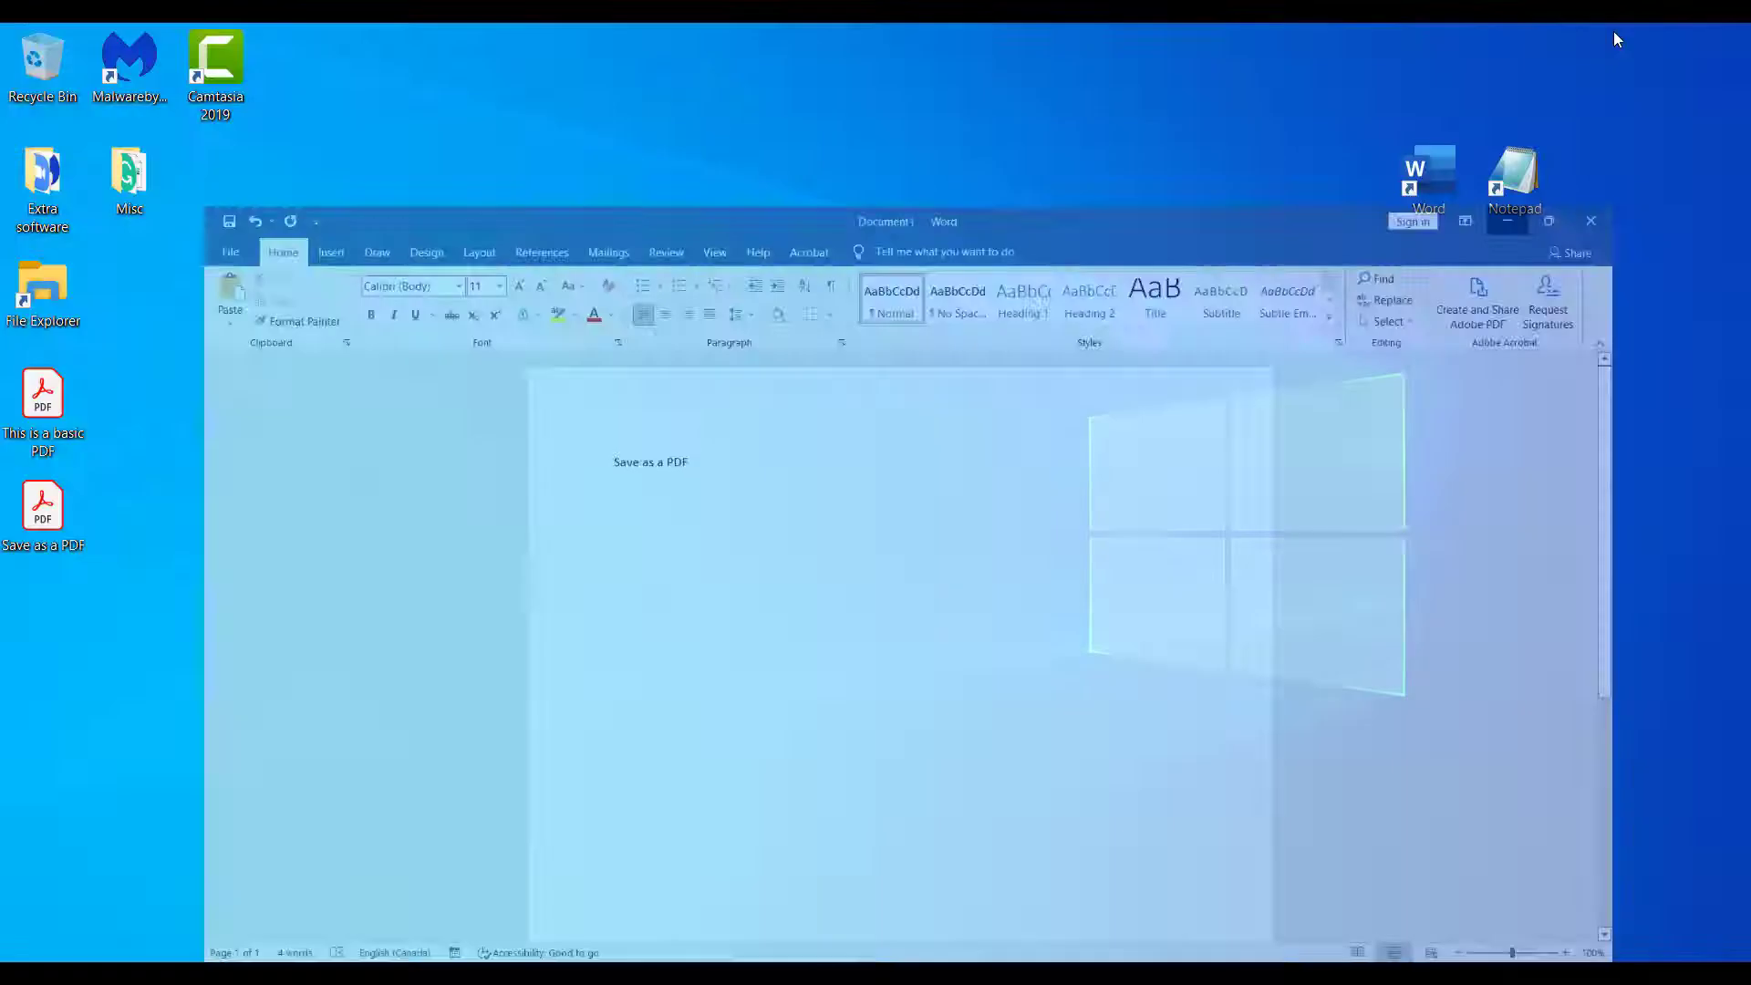
pyautogui.click(41, 508)
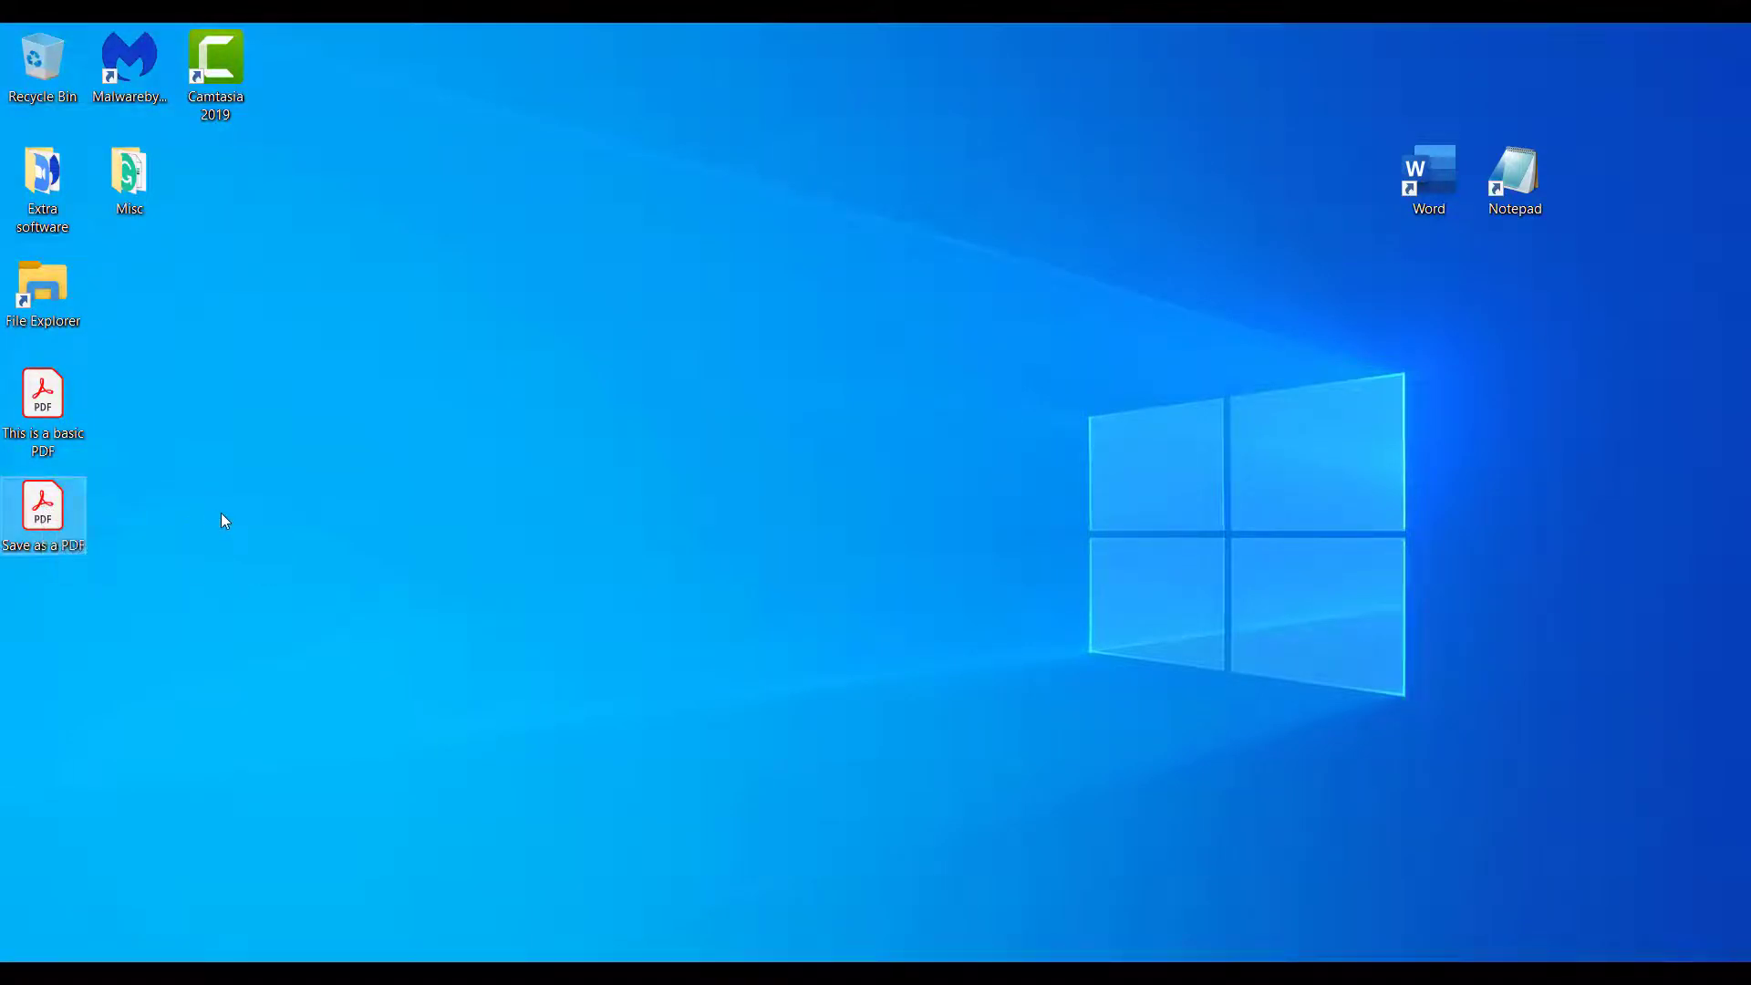
pyautogui.click(395, 532)
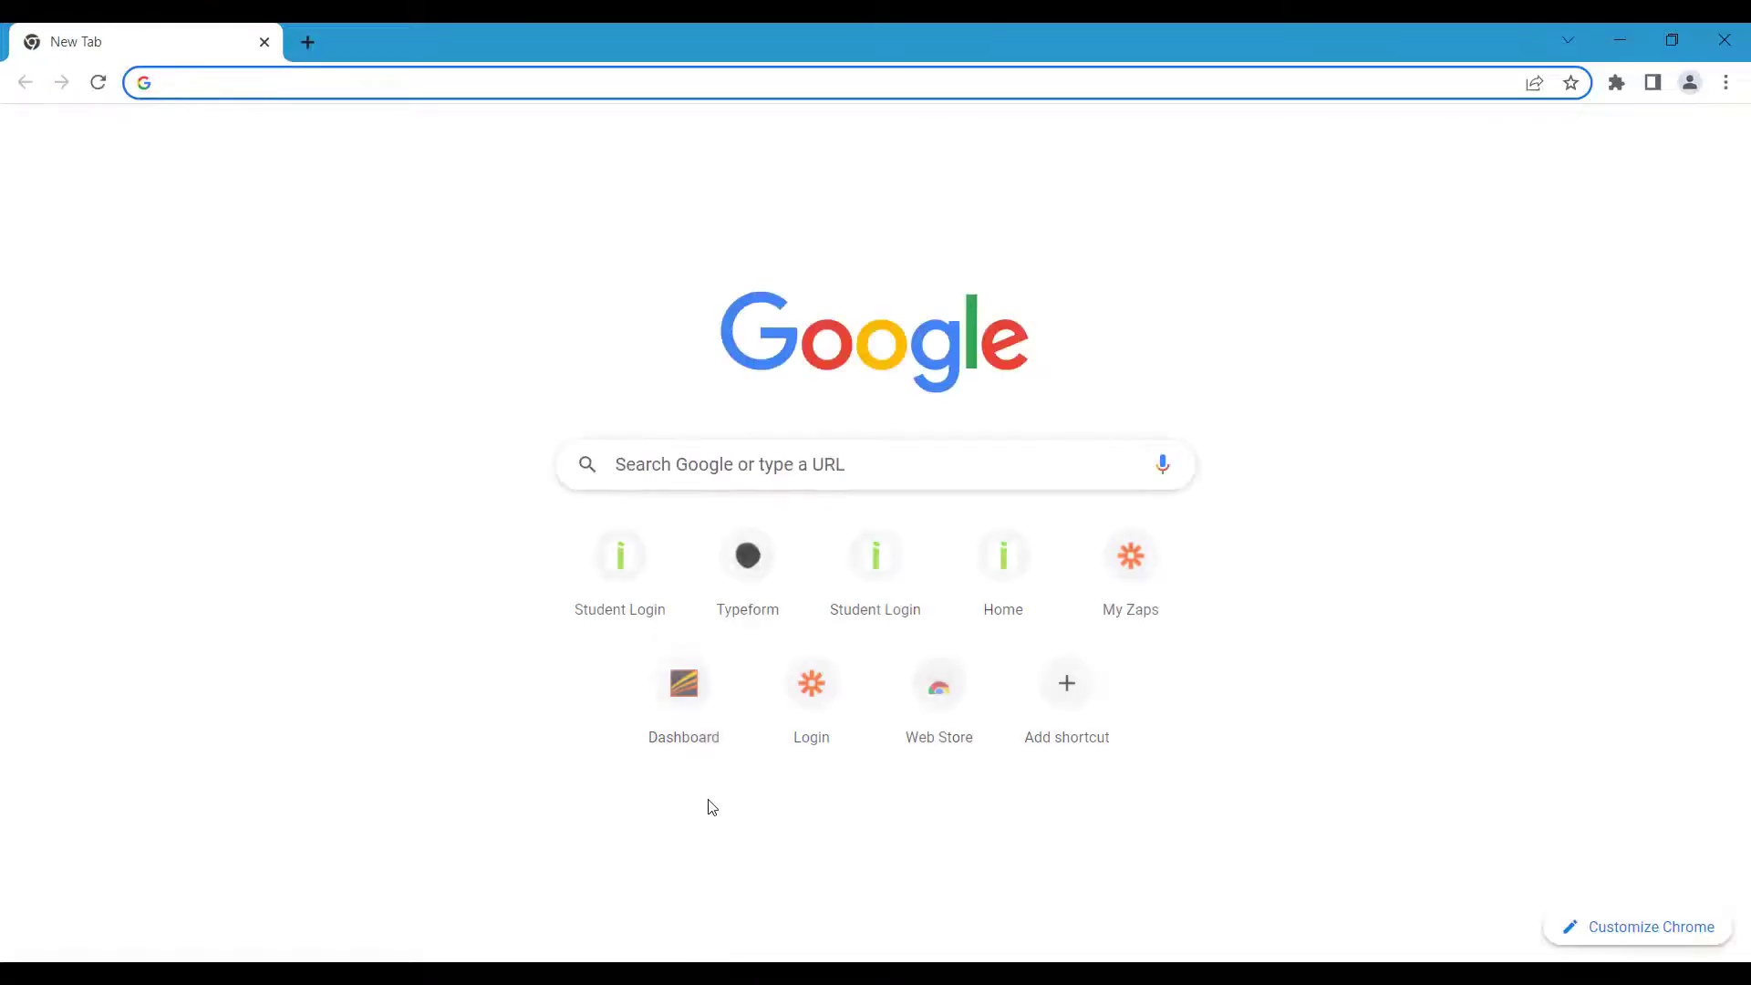
# In Chrome, go through the Simply Training Student Login page to Excel Course 1 and open the Lesson 1 Manual PDF.
pyautogui.click(838, 604)
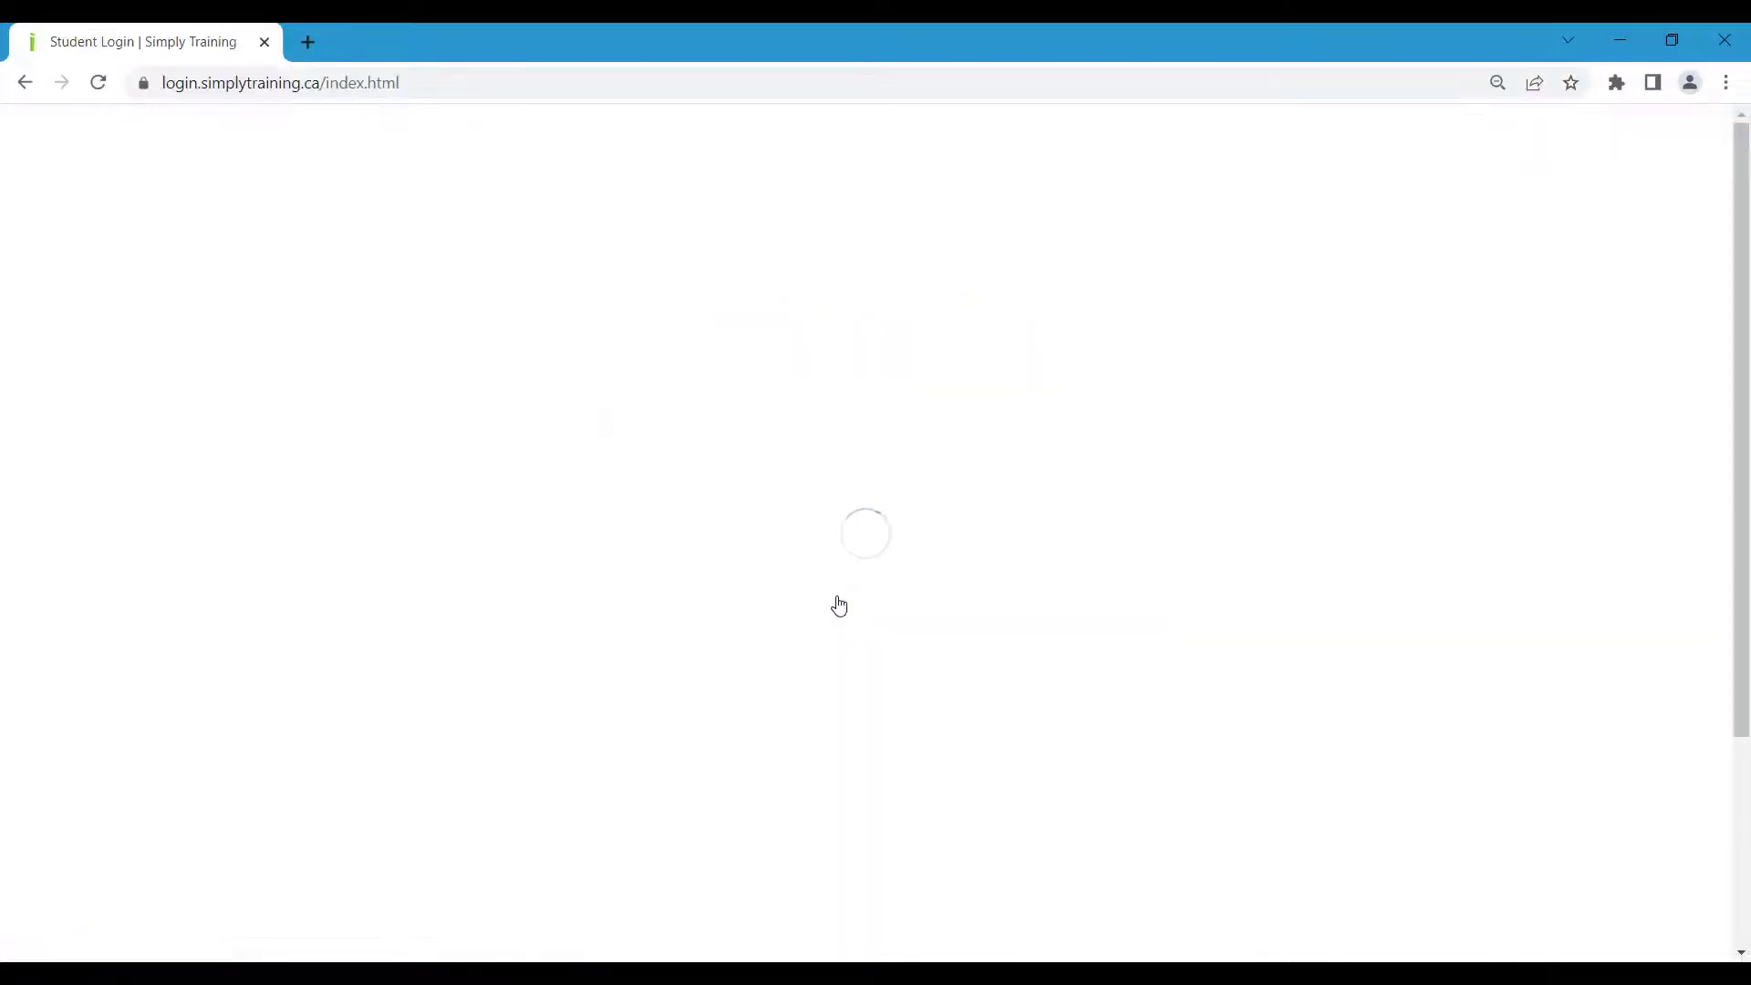
pyautogui.click(1061, 453)
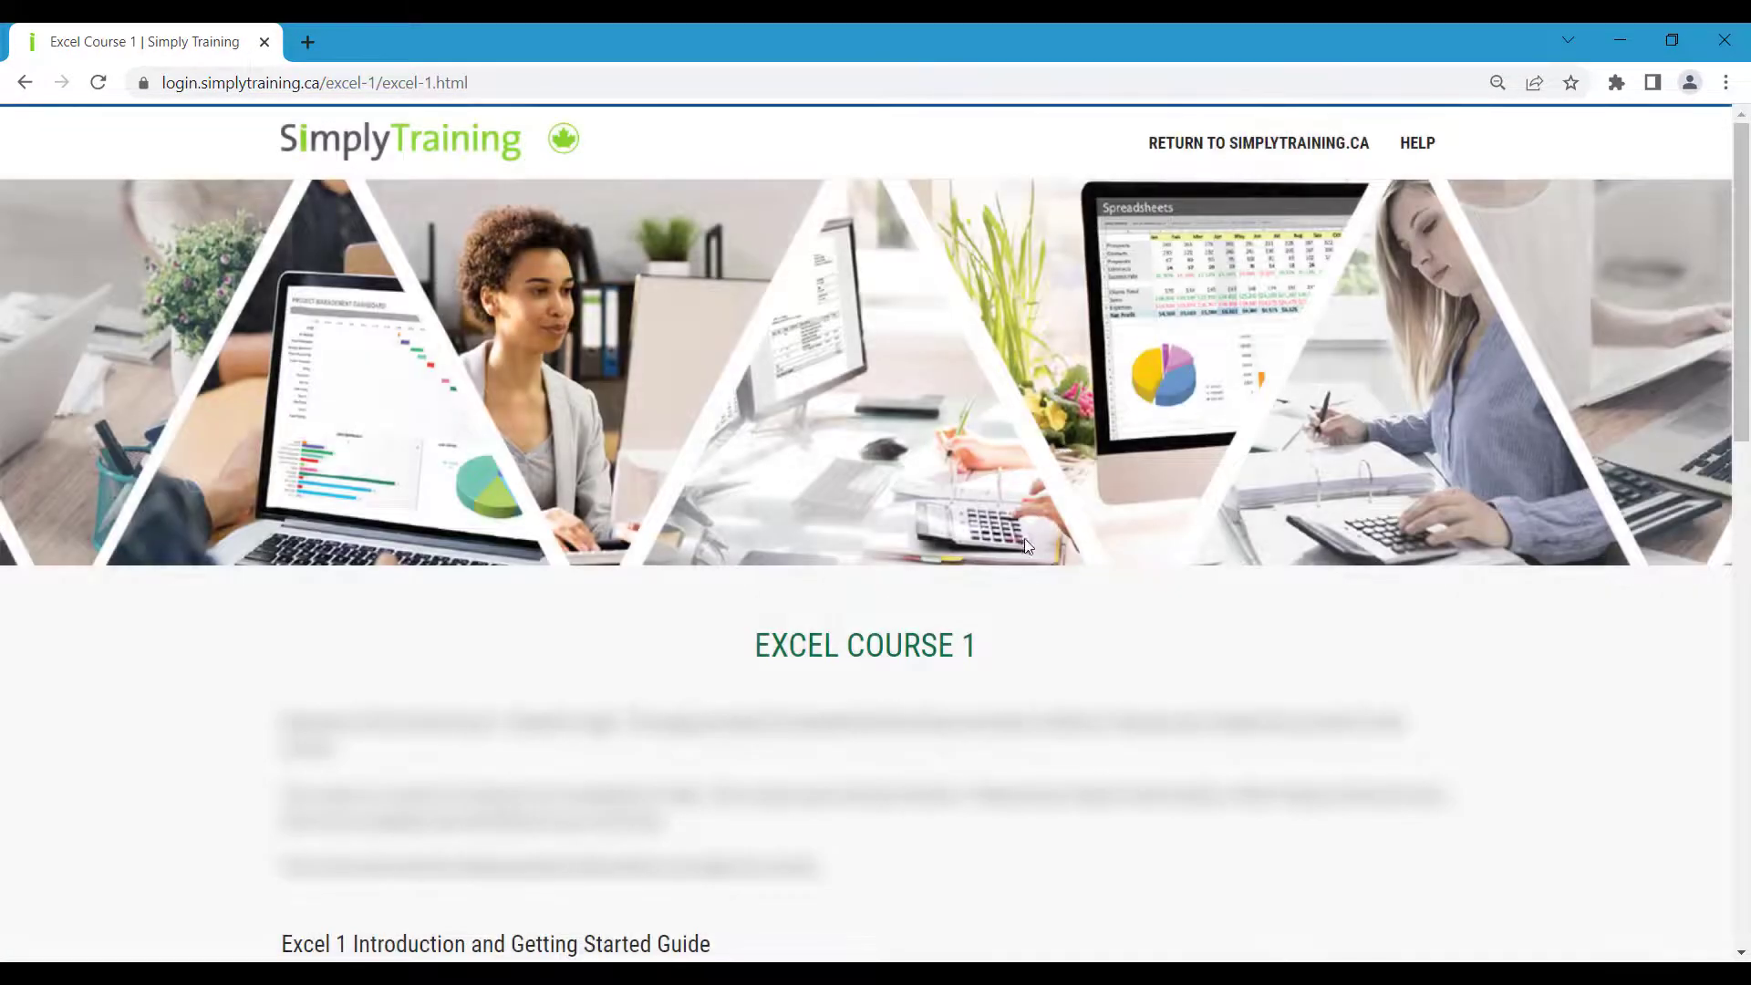
pyautogui.scroll(-4, 1044, 639)
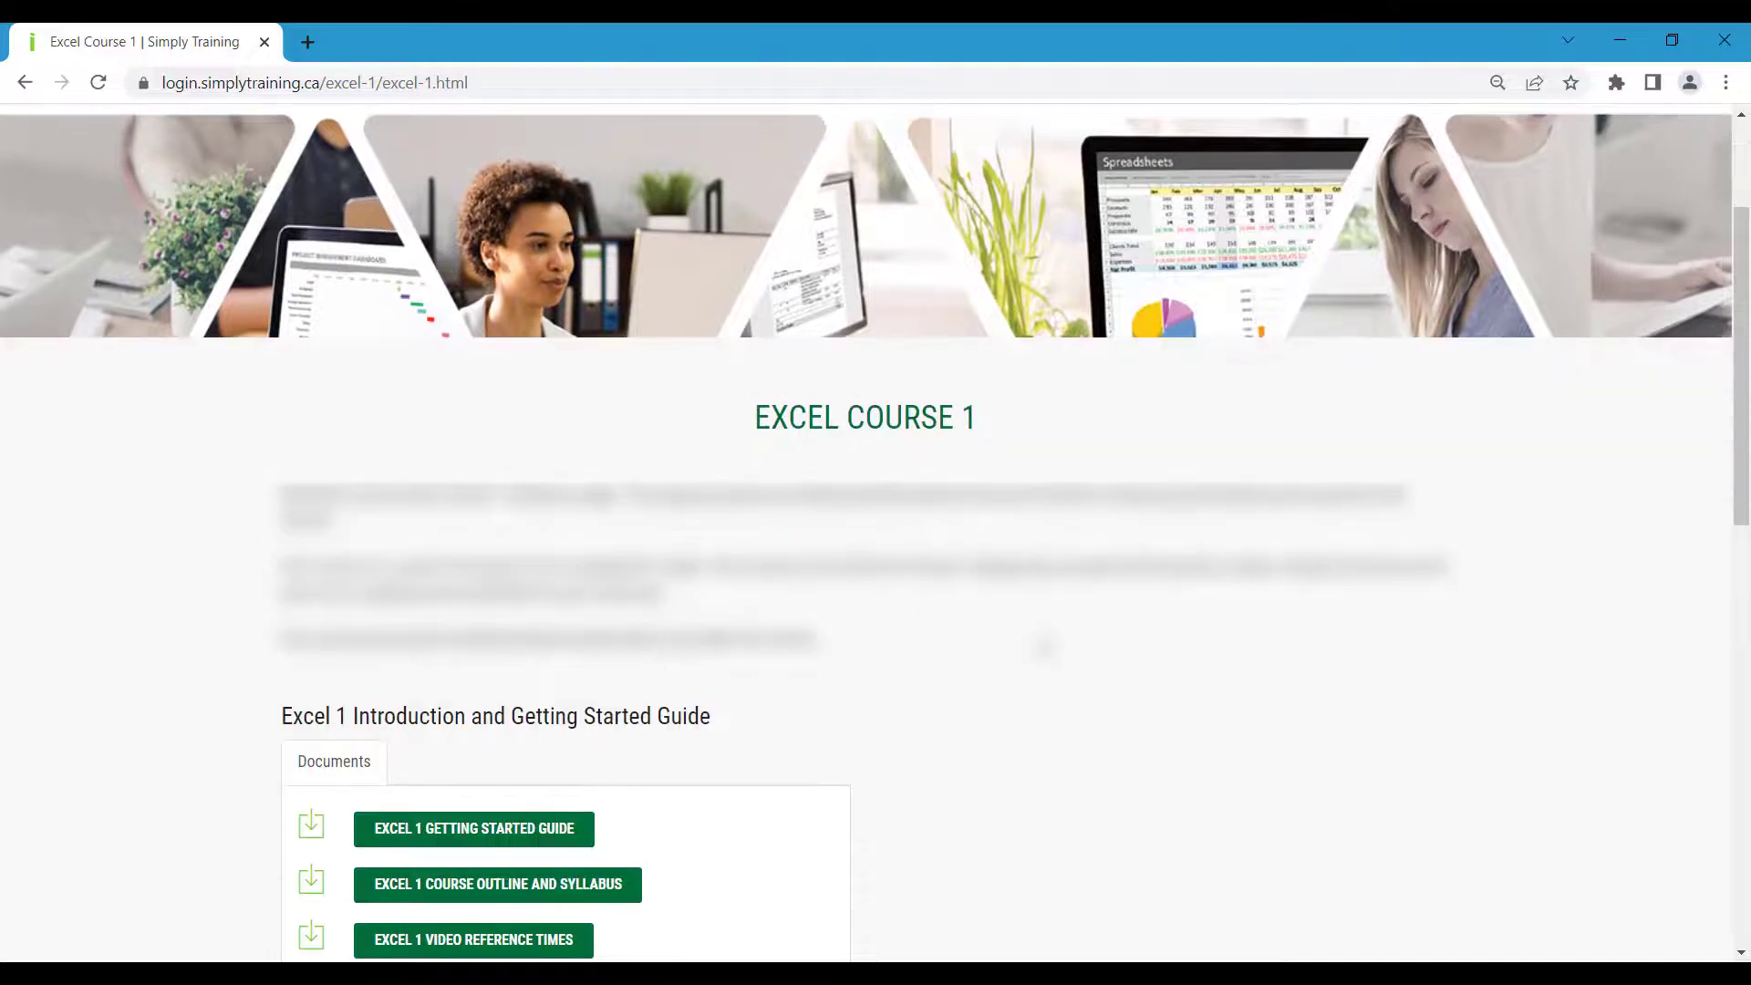
pyautogui.scroll(-1, 1044, 646)
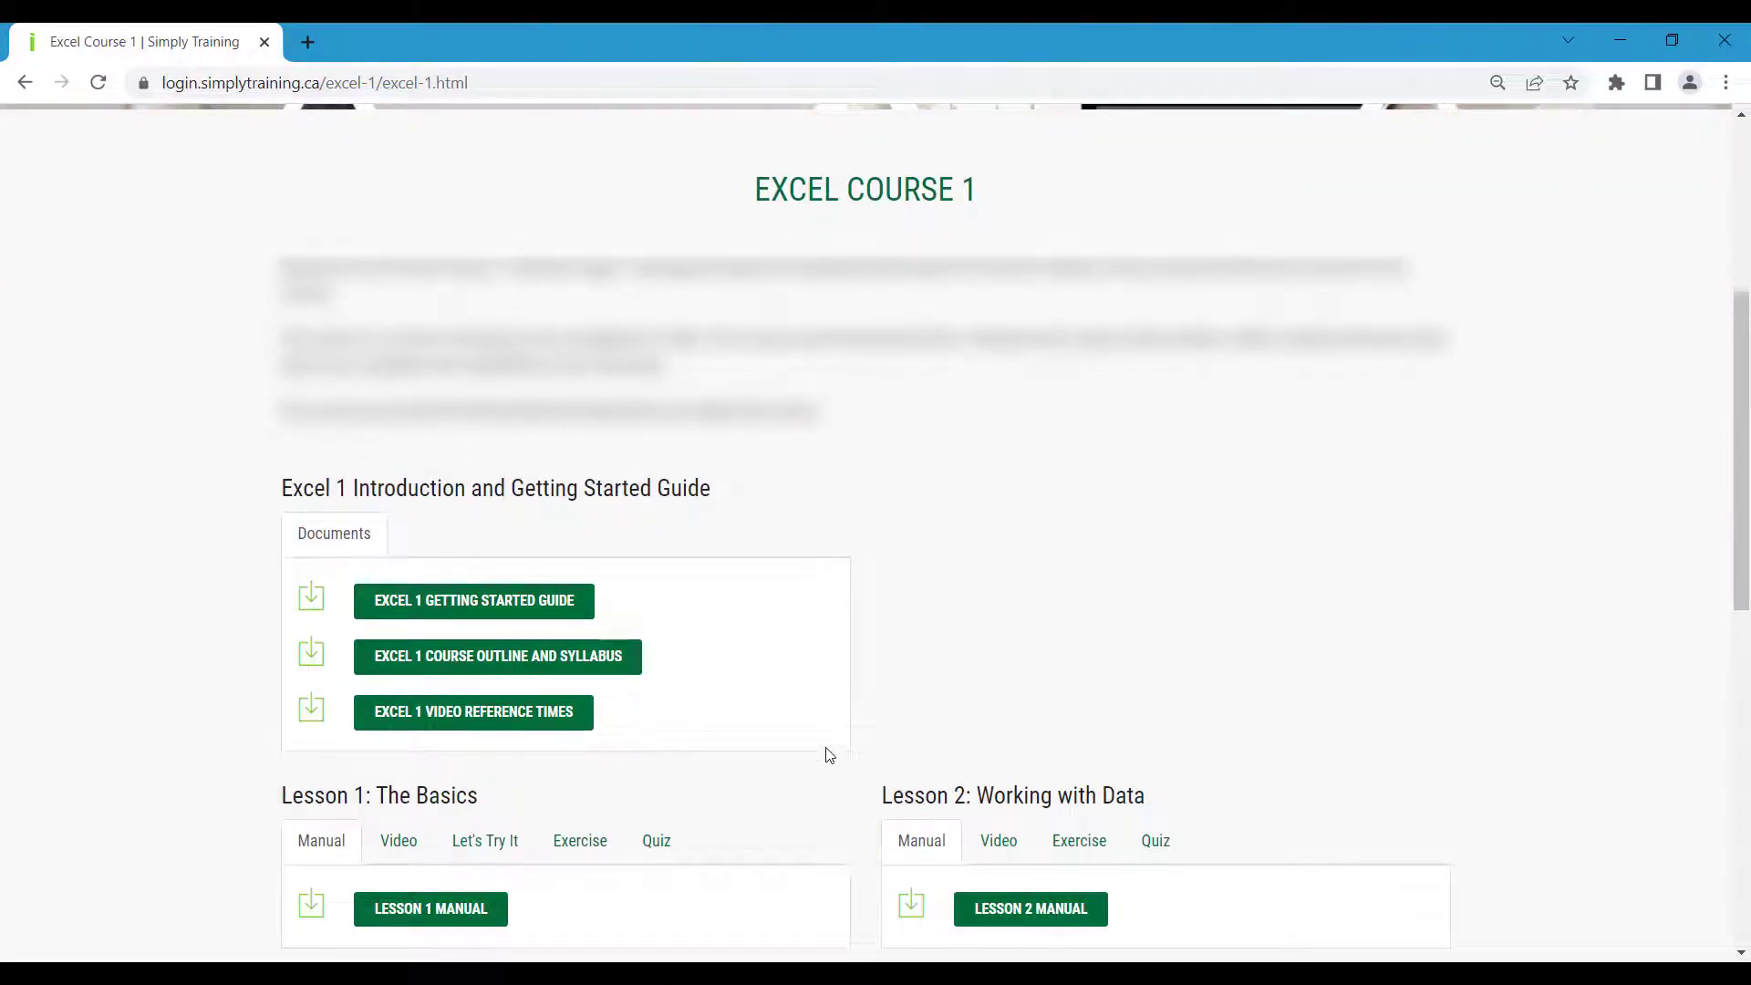
pyautogui.click(453, 909)
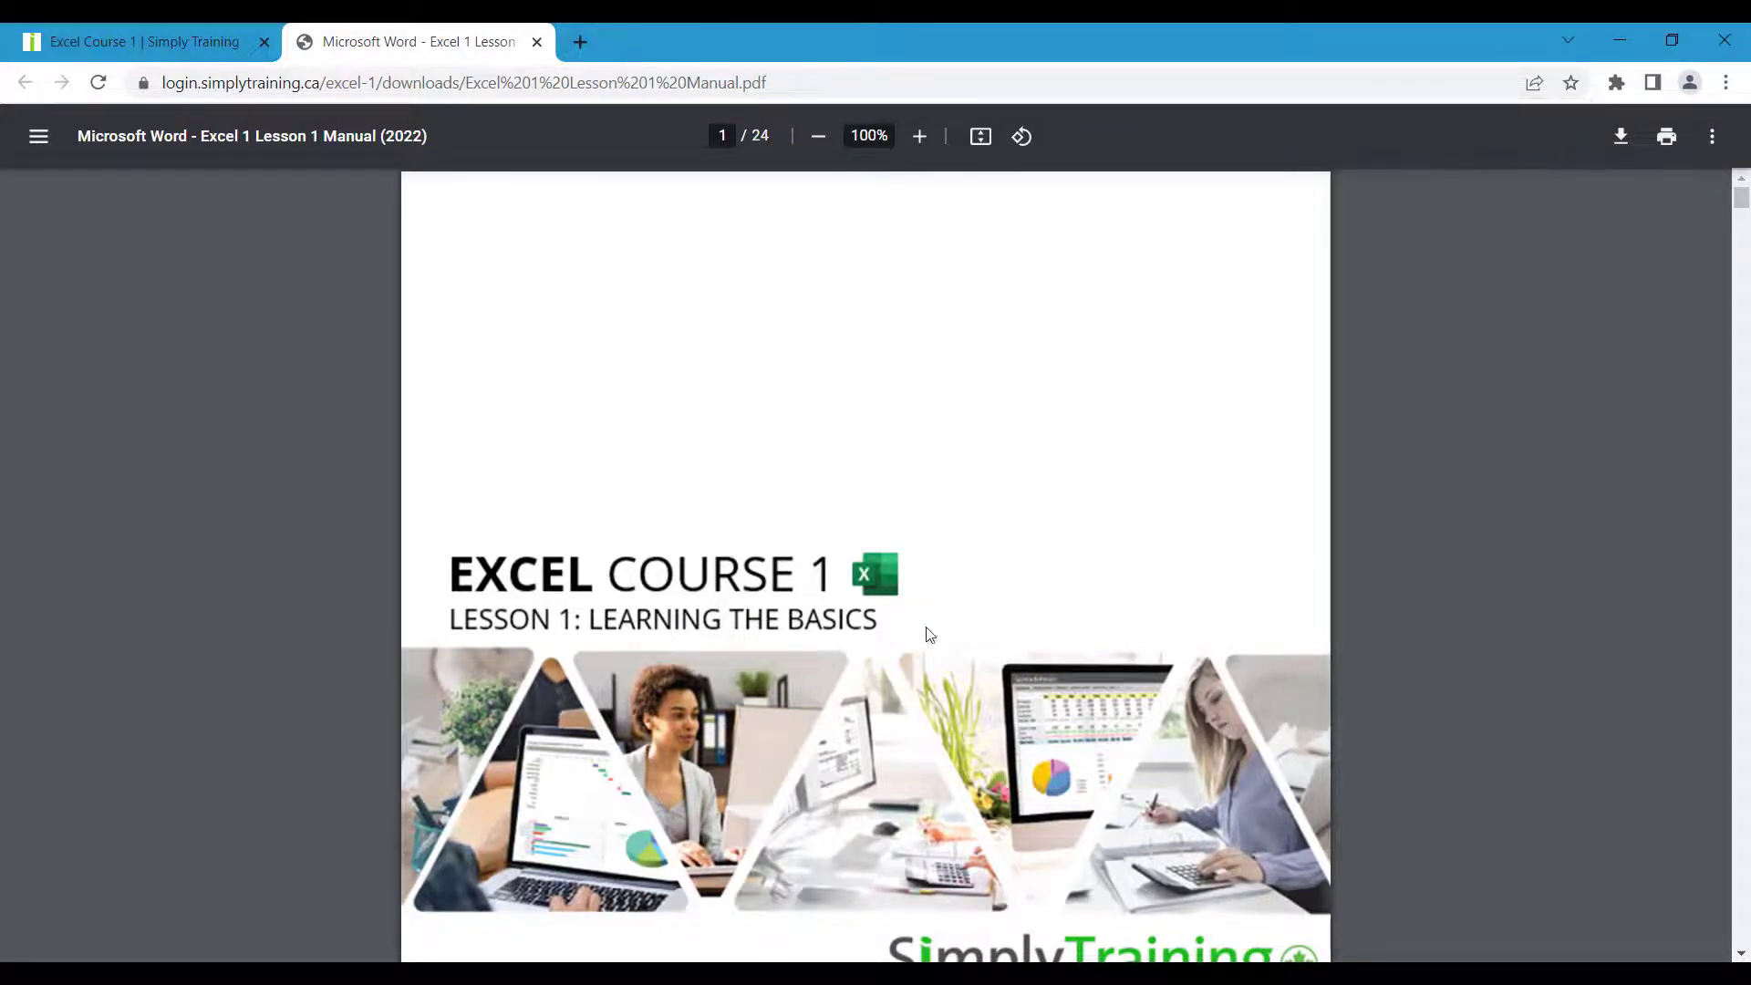
# Download the manual to the Downloads folder as "Excel 1 Lesson 1 Manual" and view that folder in File Explorer.
pyautogui.click(1620, 136)
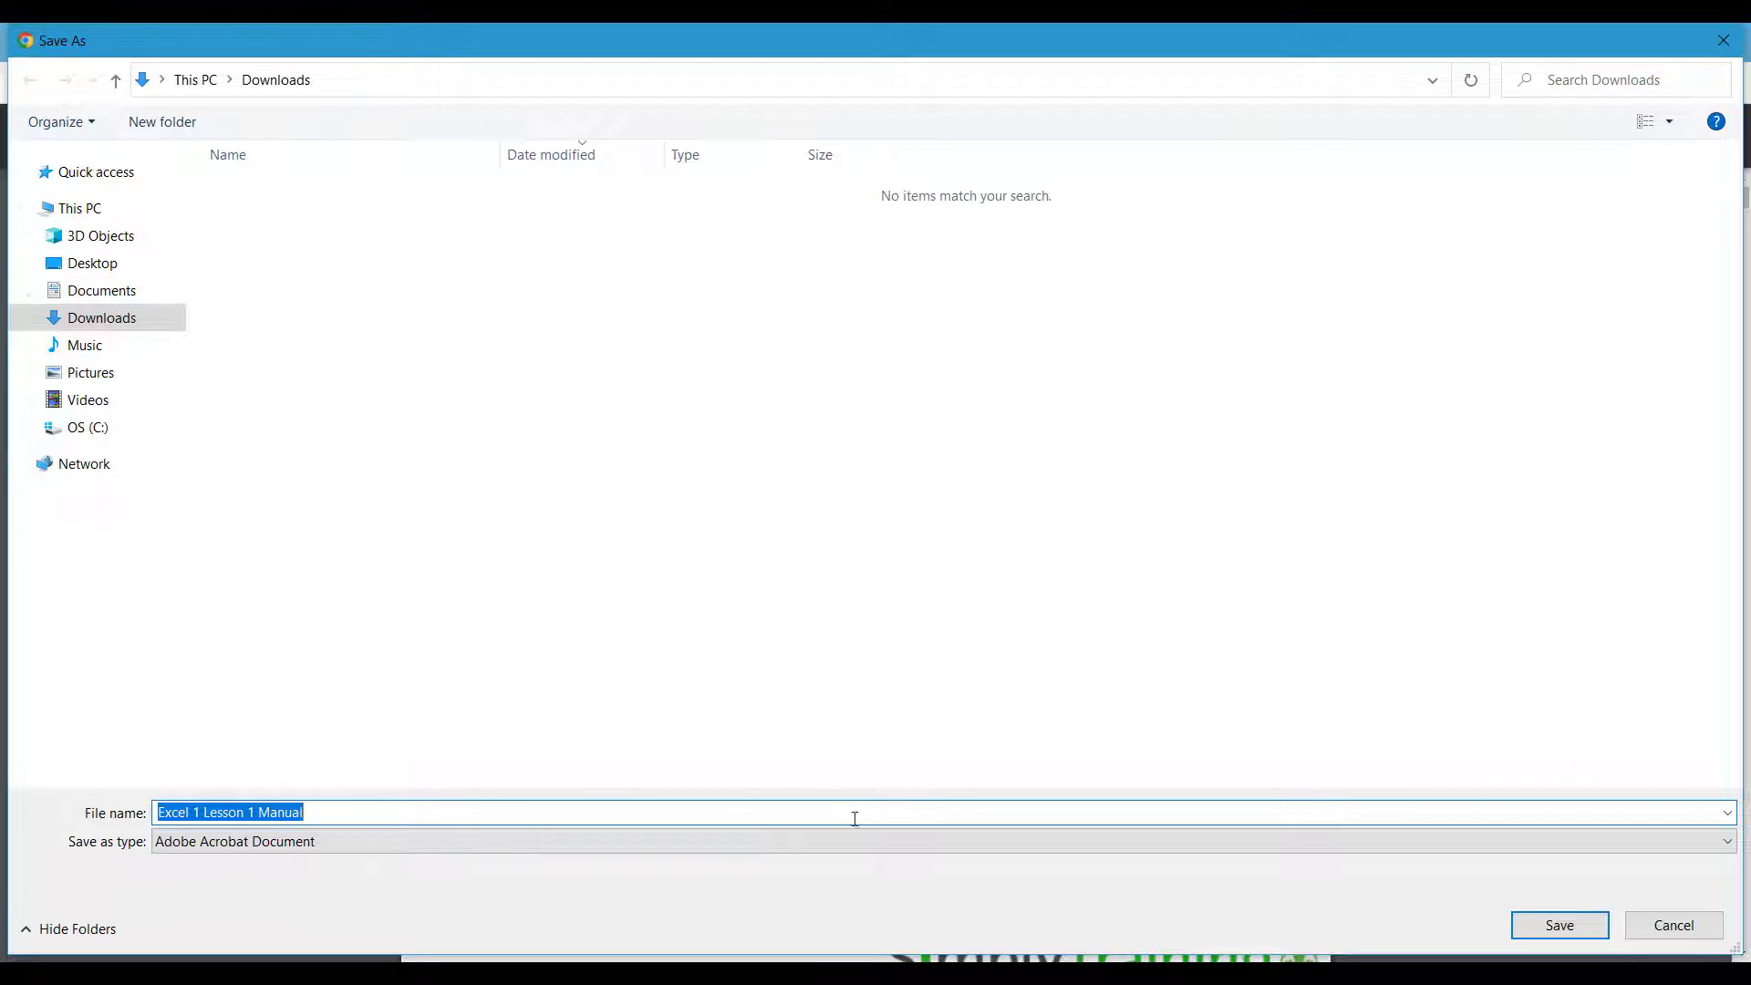
pyautogui.click(1555, 925)
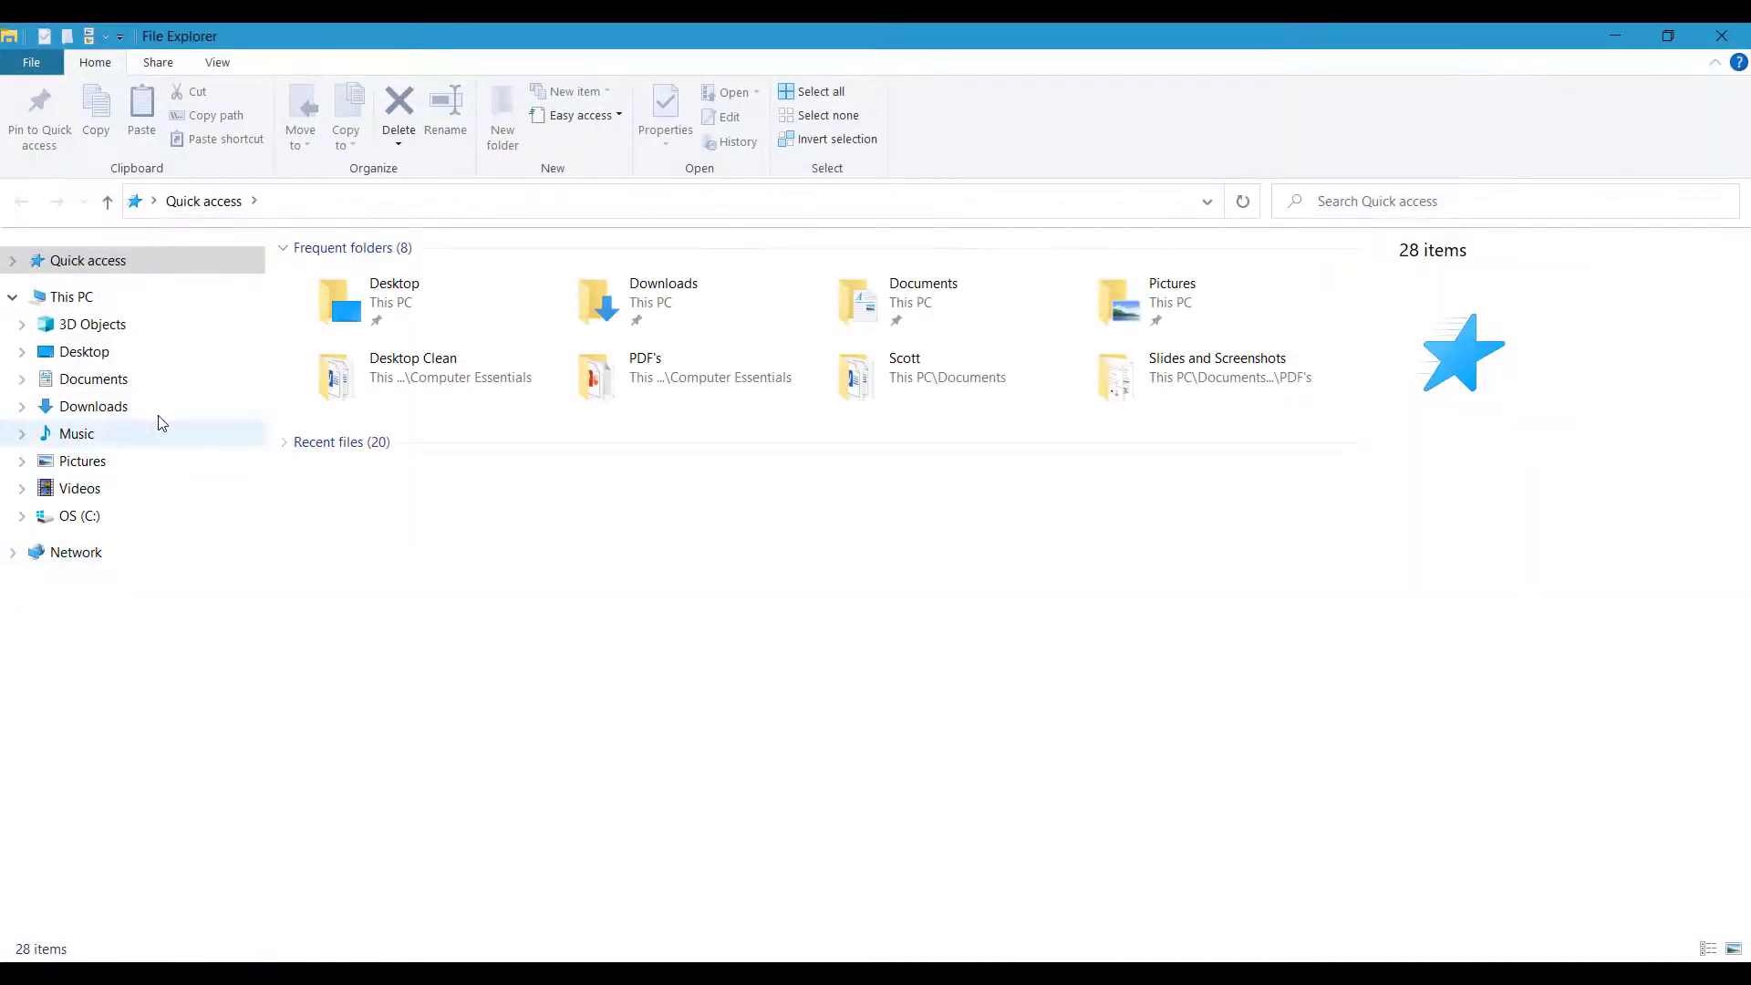
pyautogui.click(163, 415)
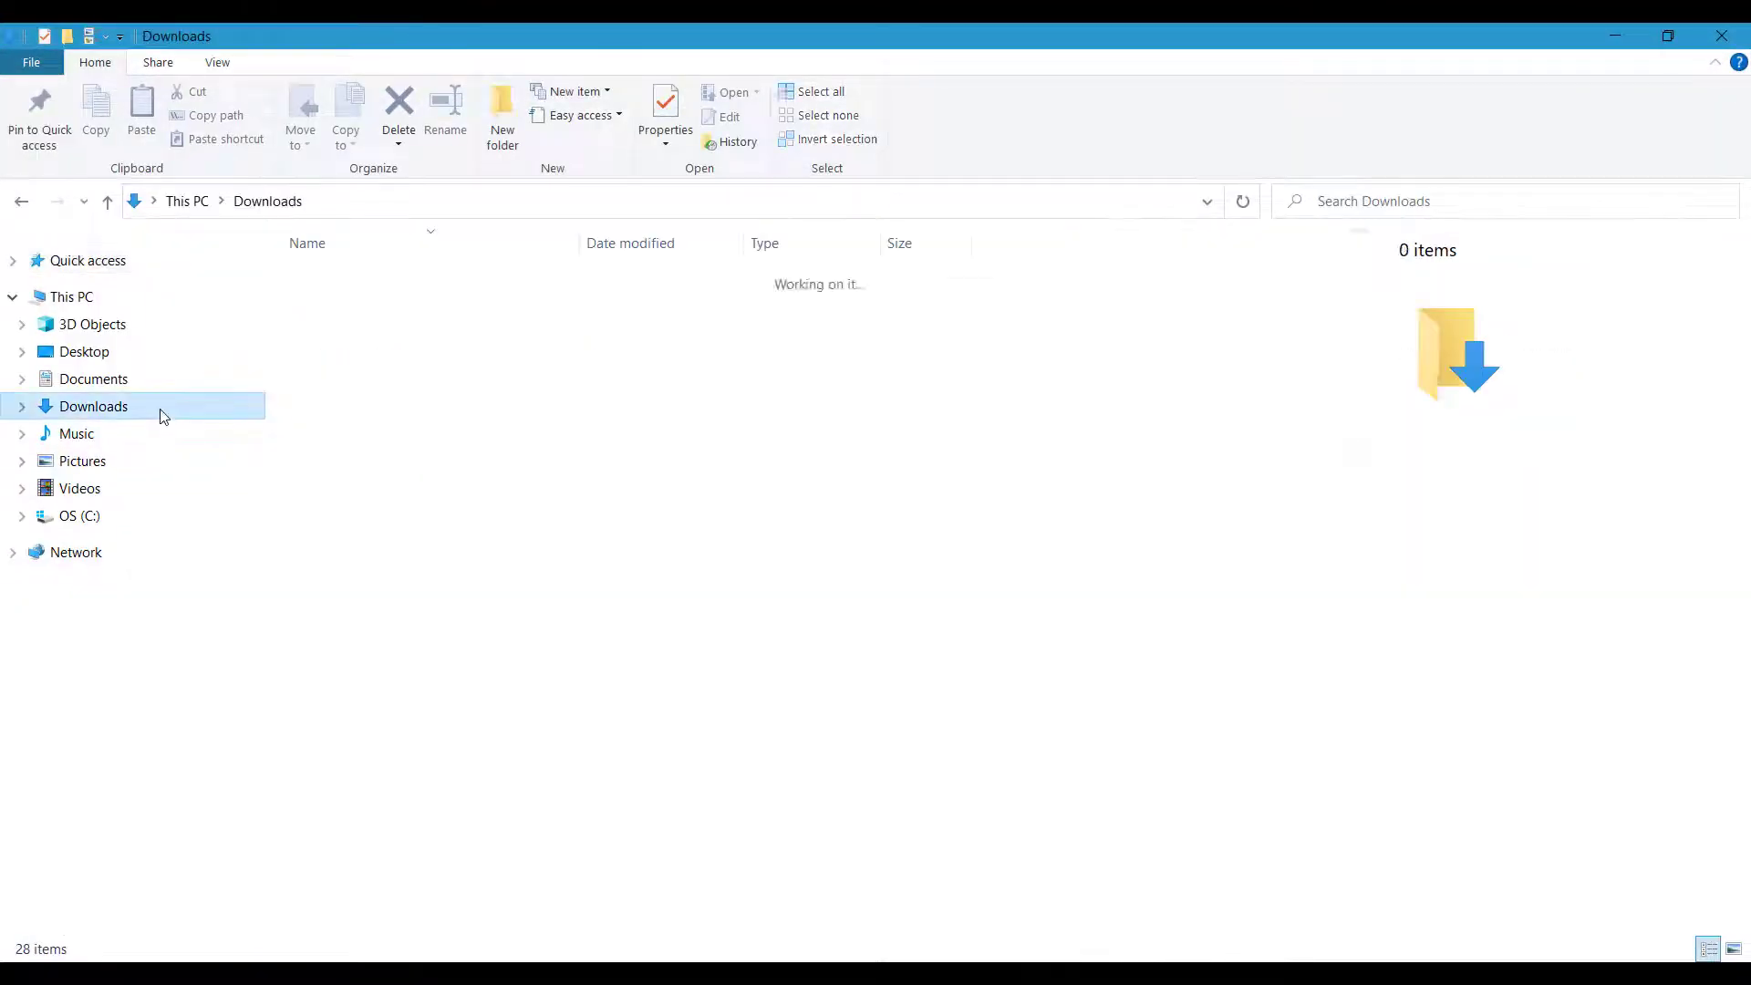
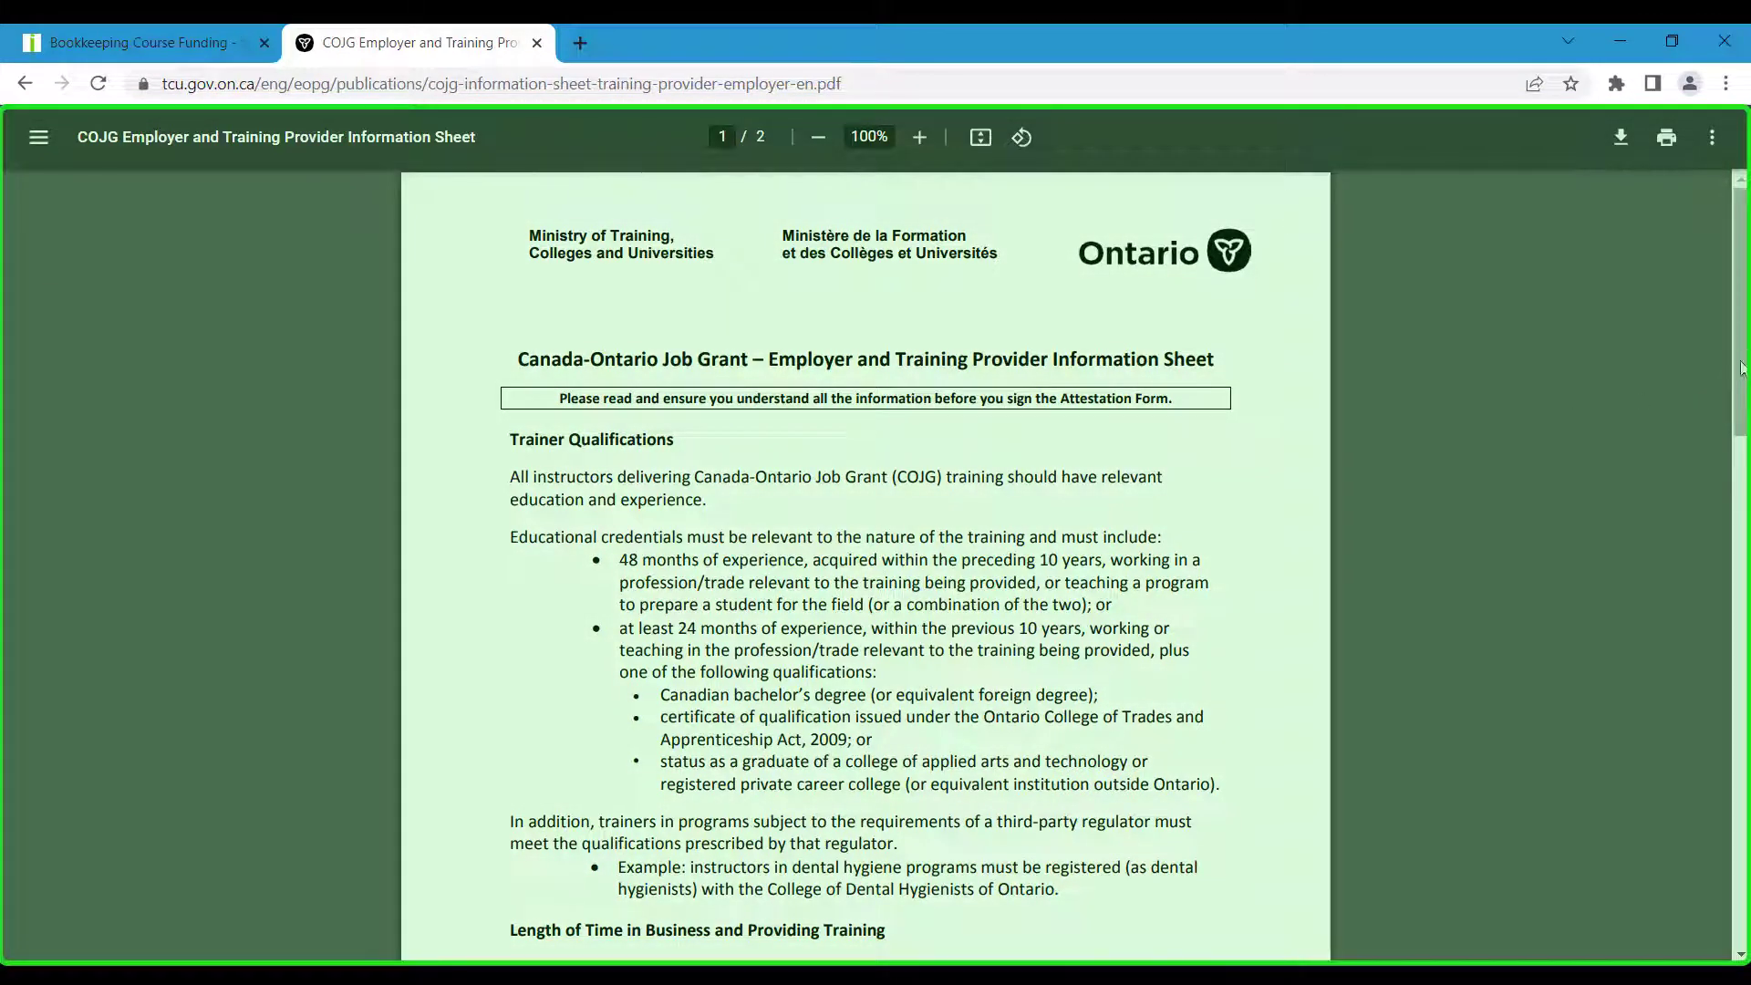
# Return from the COJG information sheet to the Canada-Ontario Job Grant page and open the Training Provider Attestation Form to read its display notice.
pyautogui.moveTo(1742, 367)
pyautogui.mouseDown()
pyautogui.moveTo(1736, 592)
pyautogui.moveTo(1731, 361)
pyautogui.mouseUp()
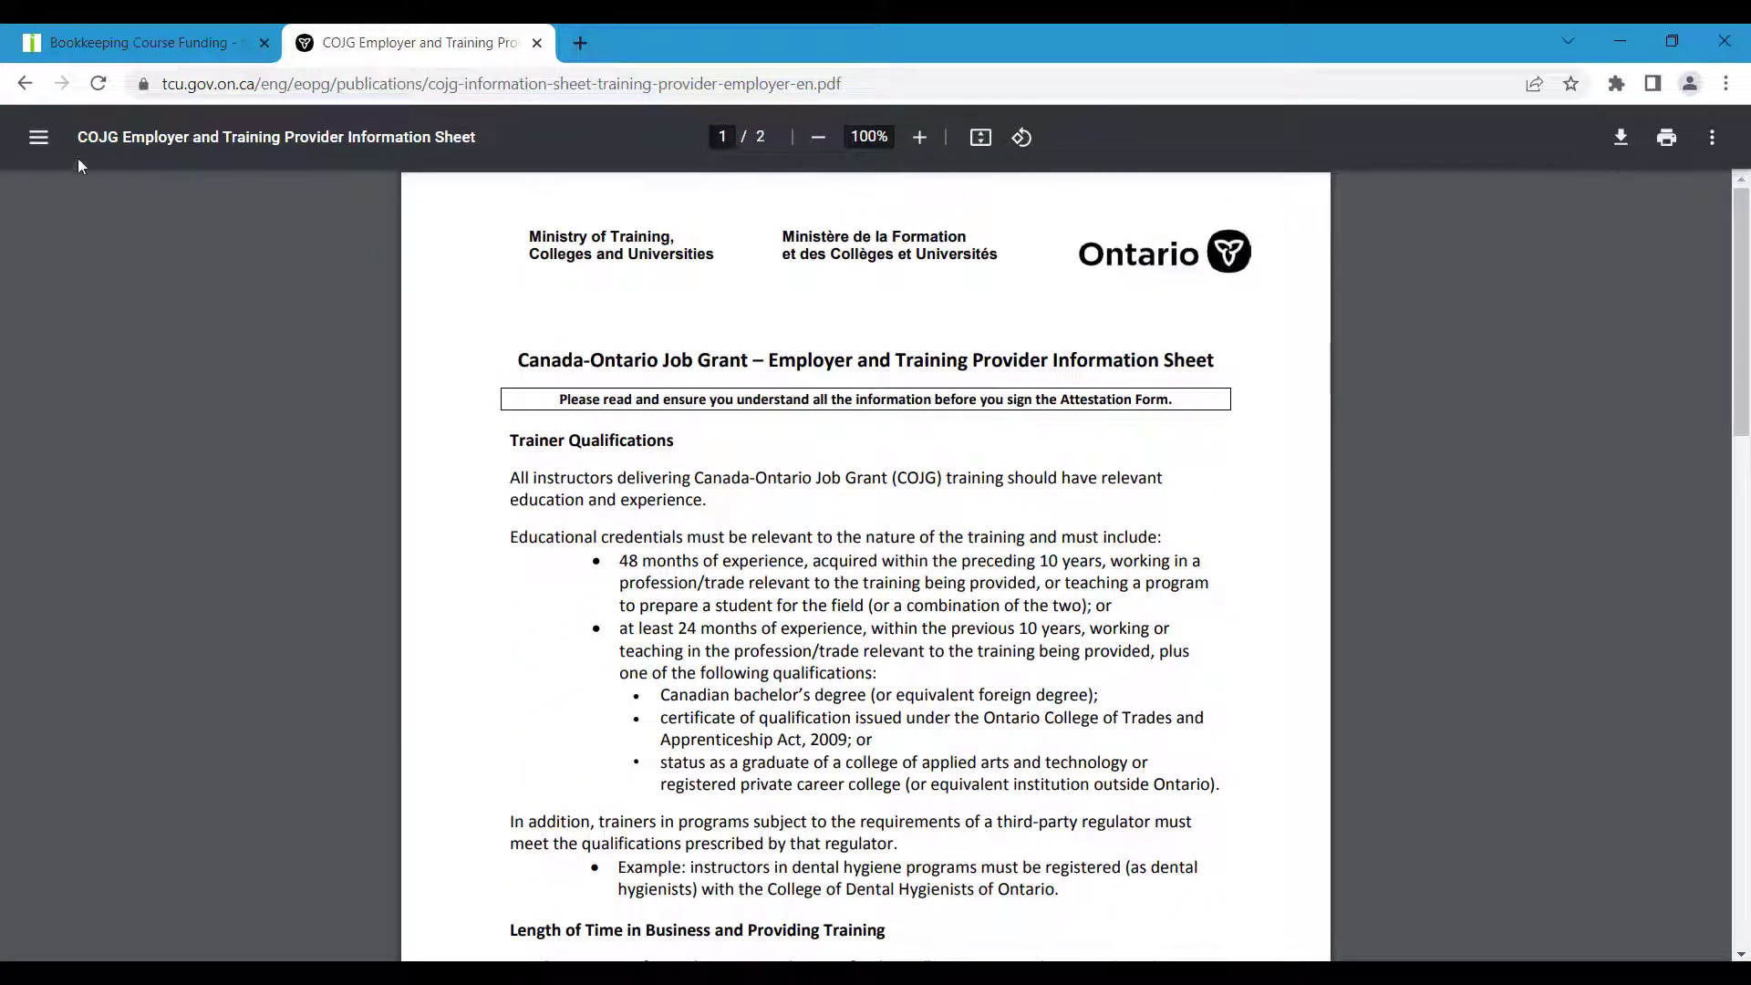
pyautogui.click(23, 85)
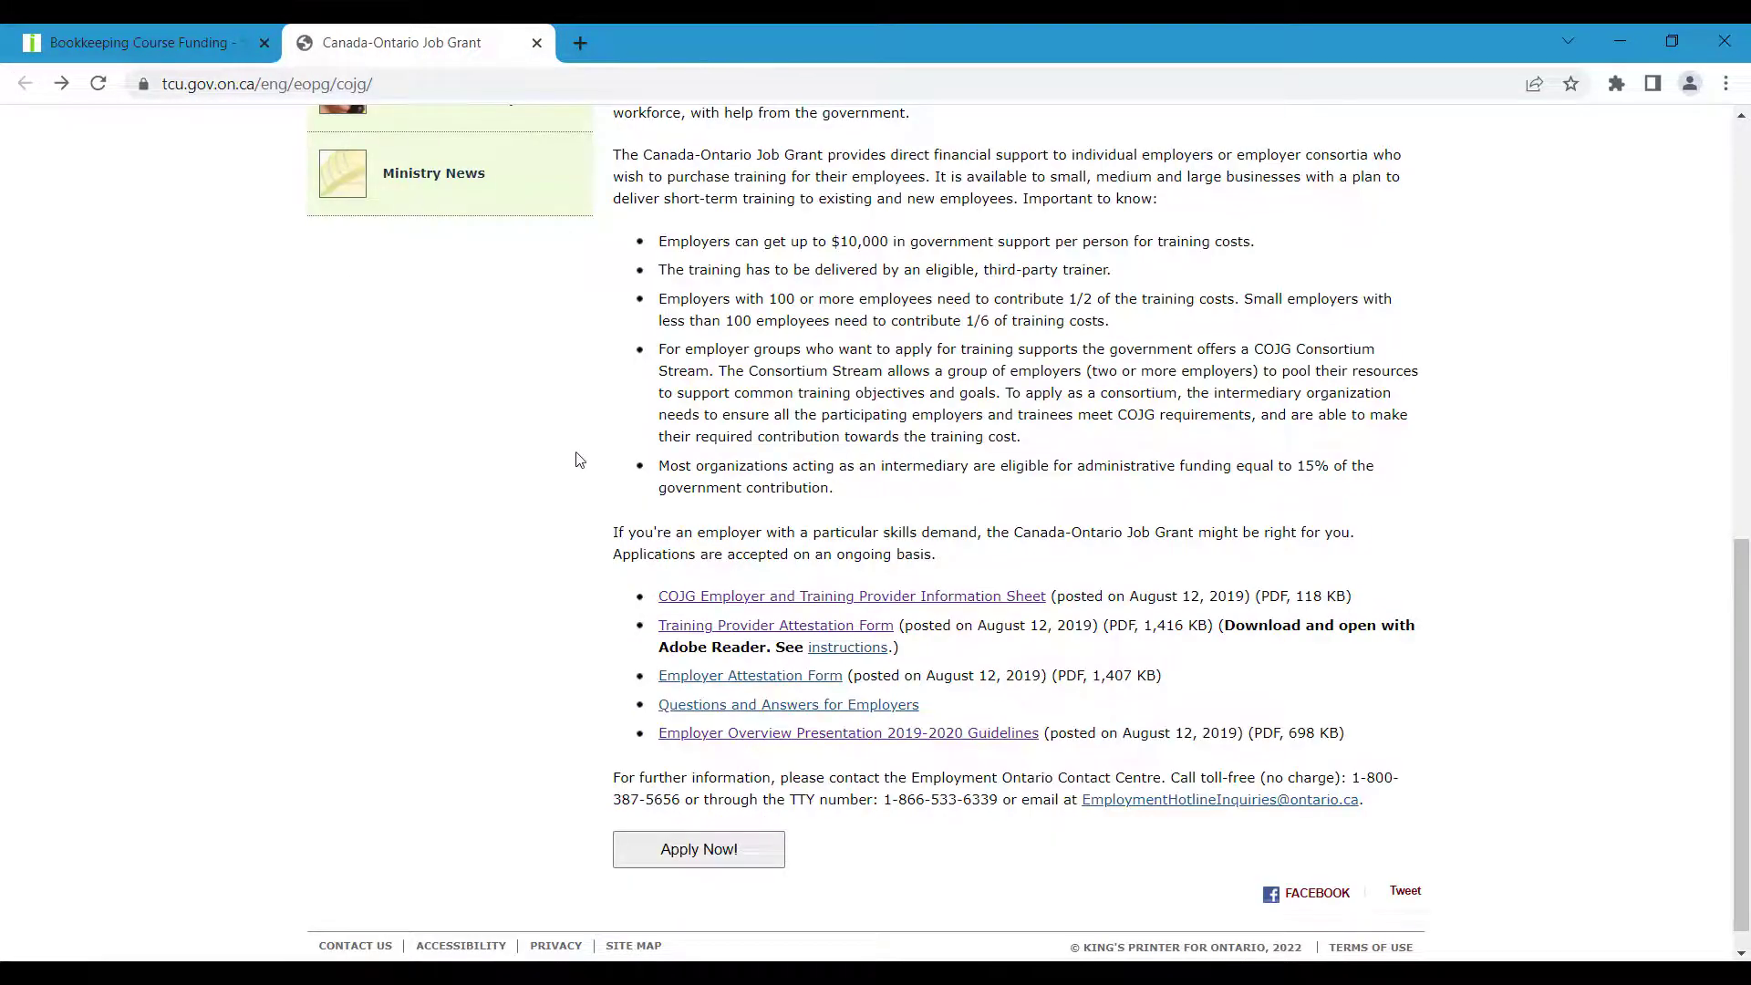
pyautogui.click(746, 632)
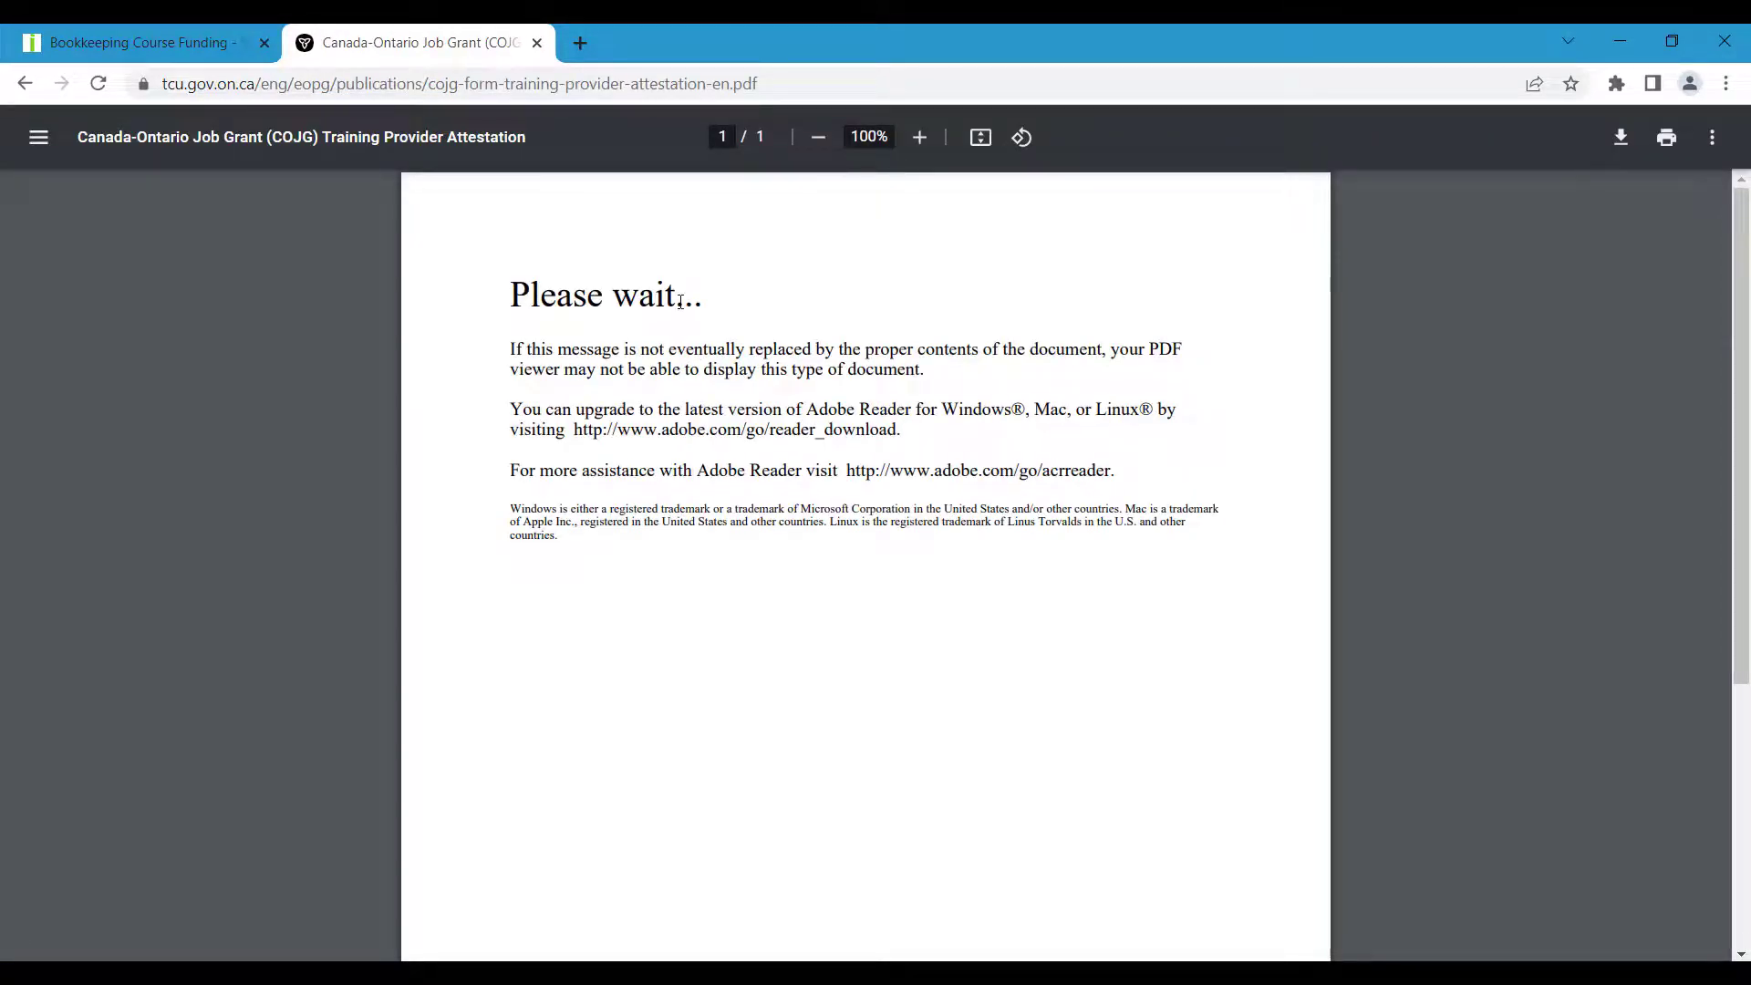
pyautogui.moveTo(595, 373); pyautogui.dragTo(757, 373)
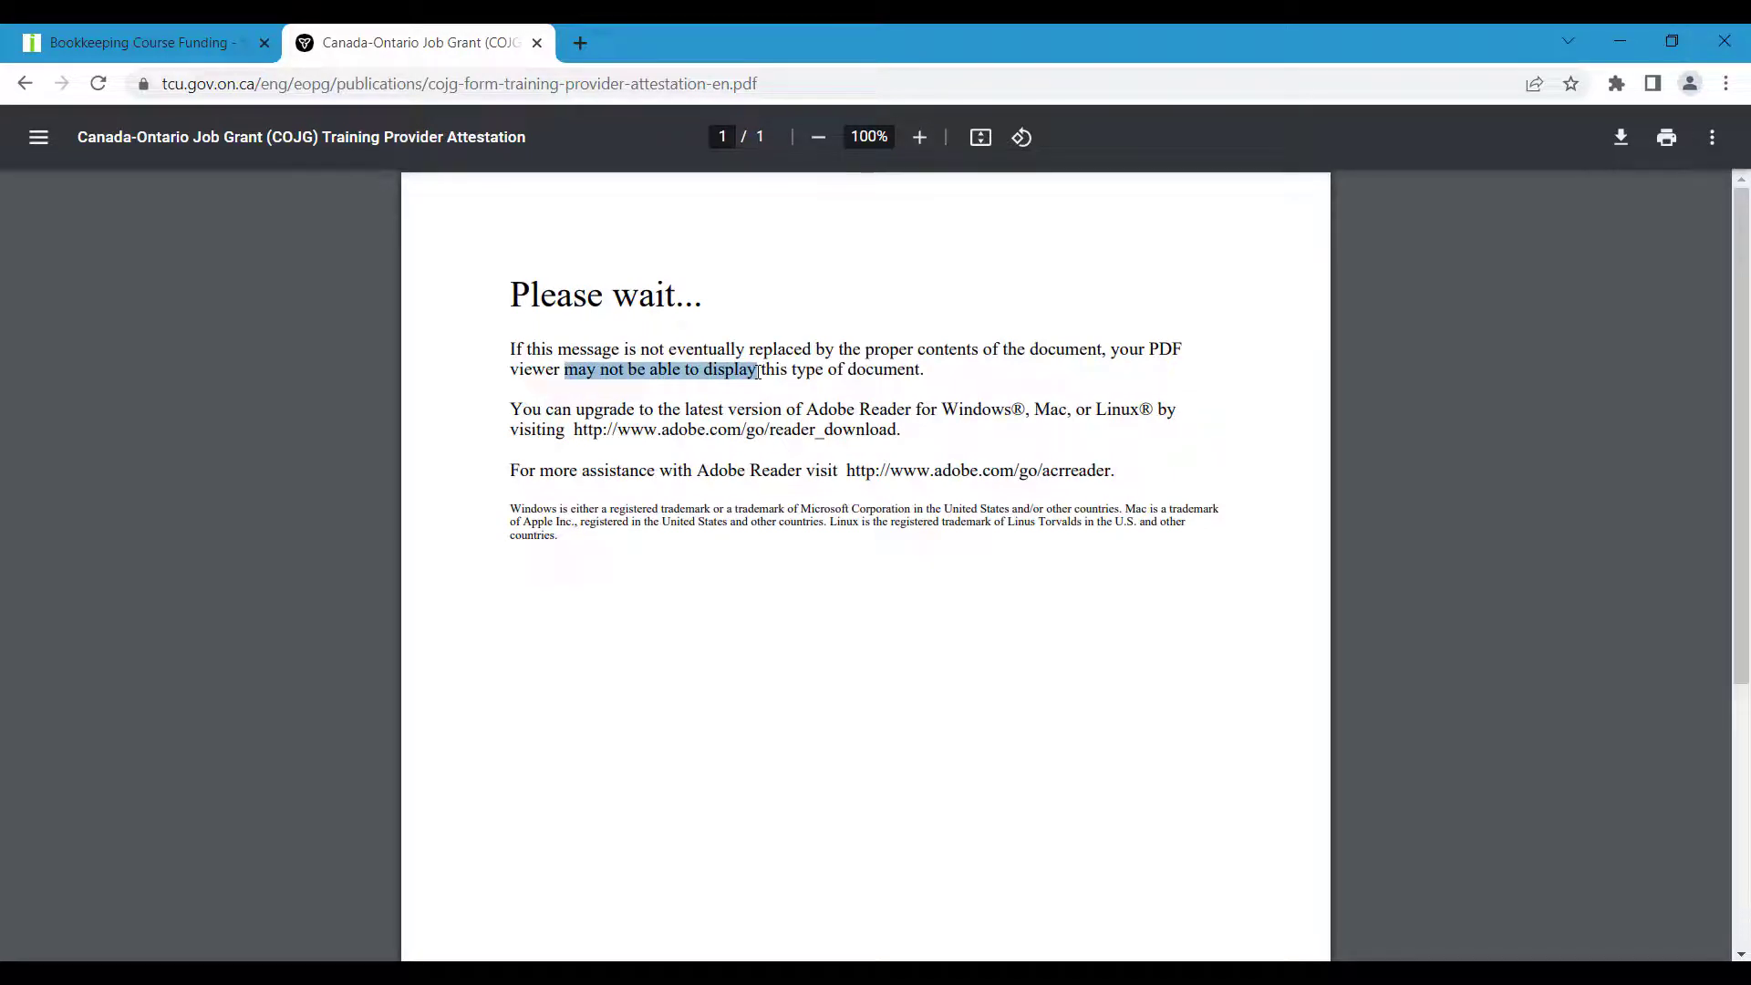
pyautogui.click(758, 373)
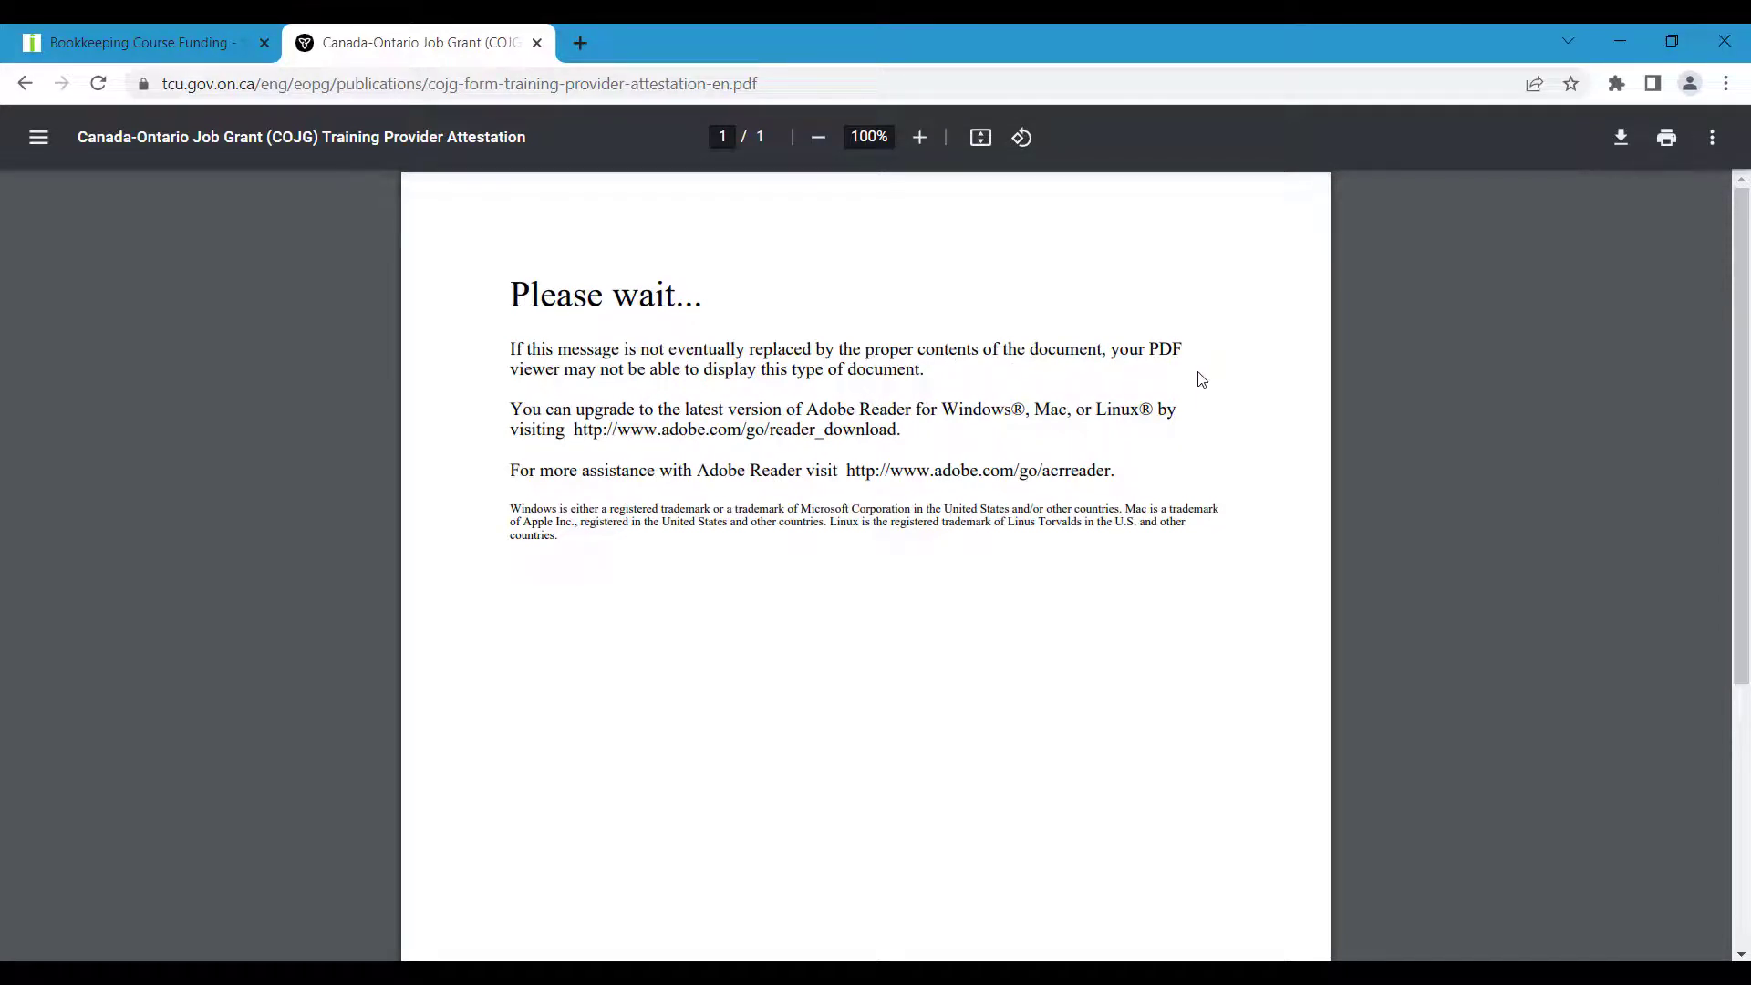
# Download the attestation form to the Desktop as "cojg-form-training-provider-attestation-en".
pyautogui.click(1620, 138)
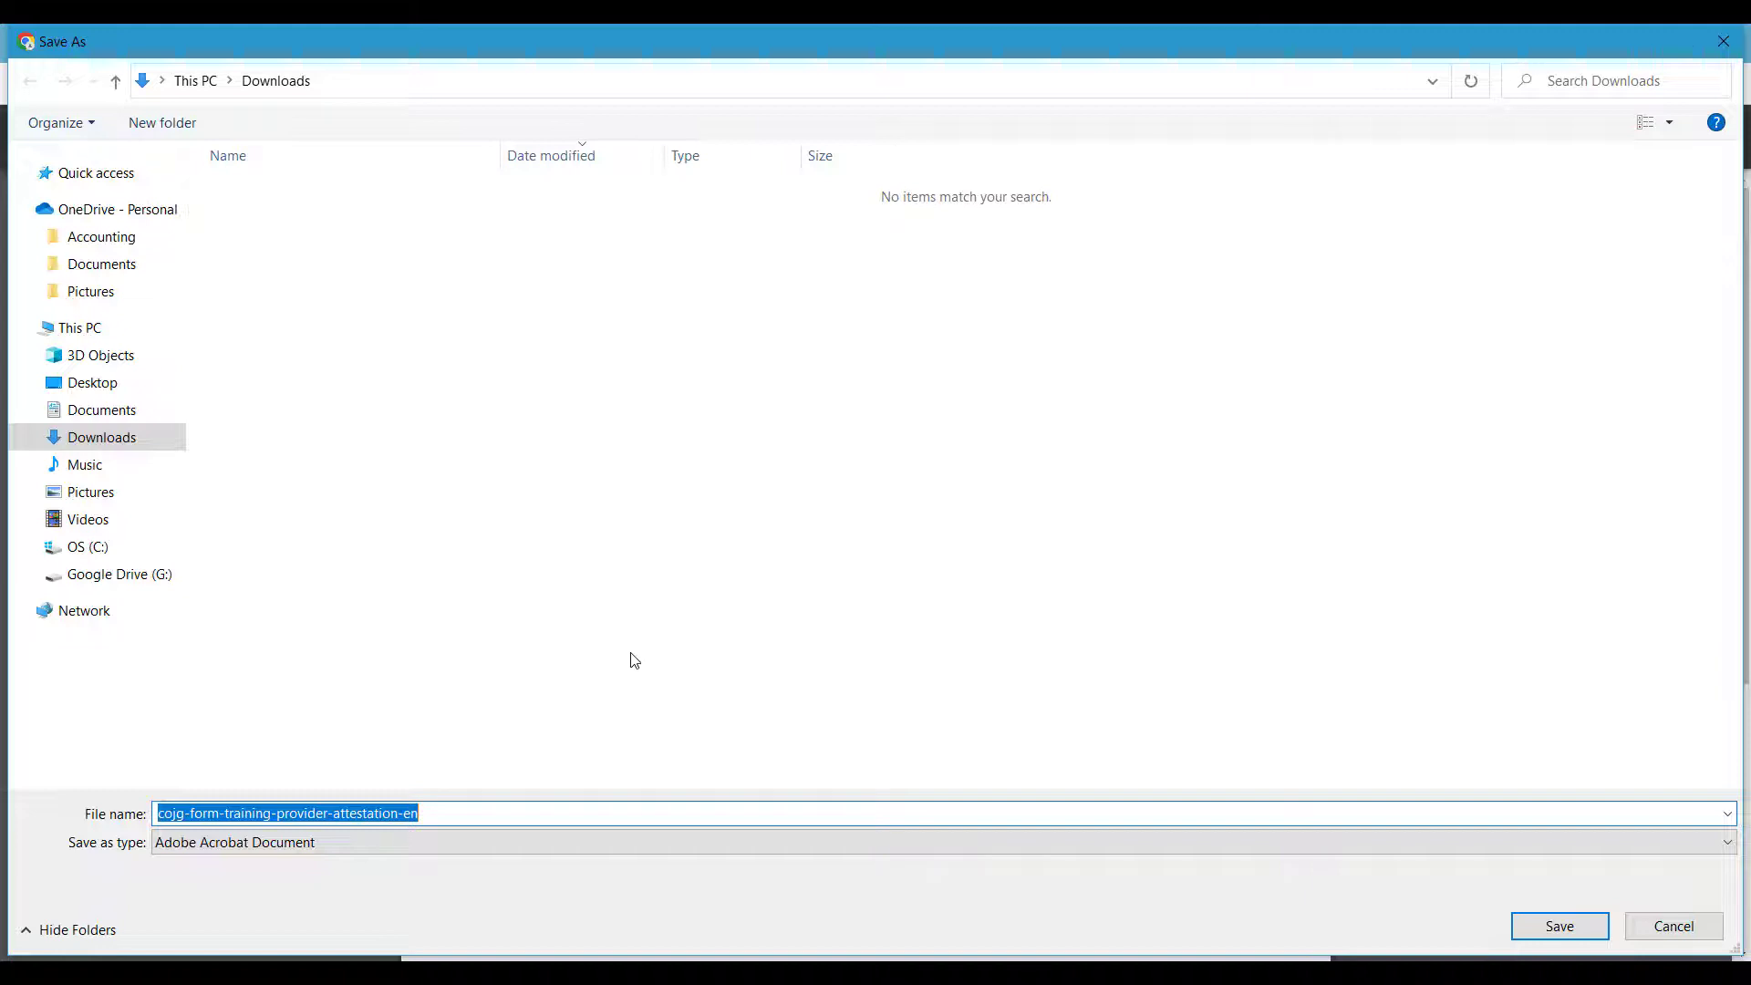
pyautogui.click(155, 392)
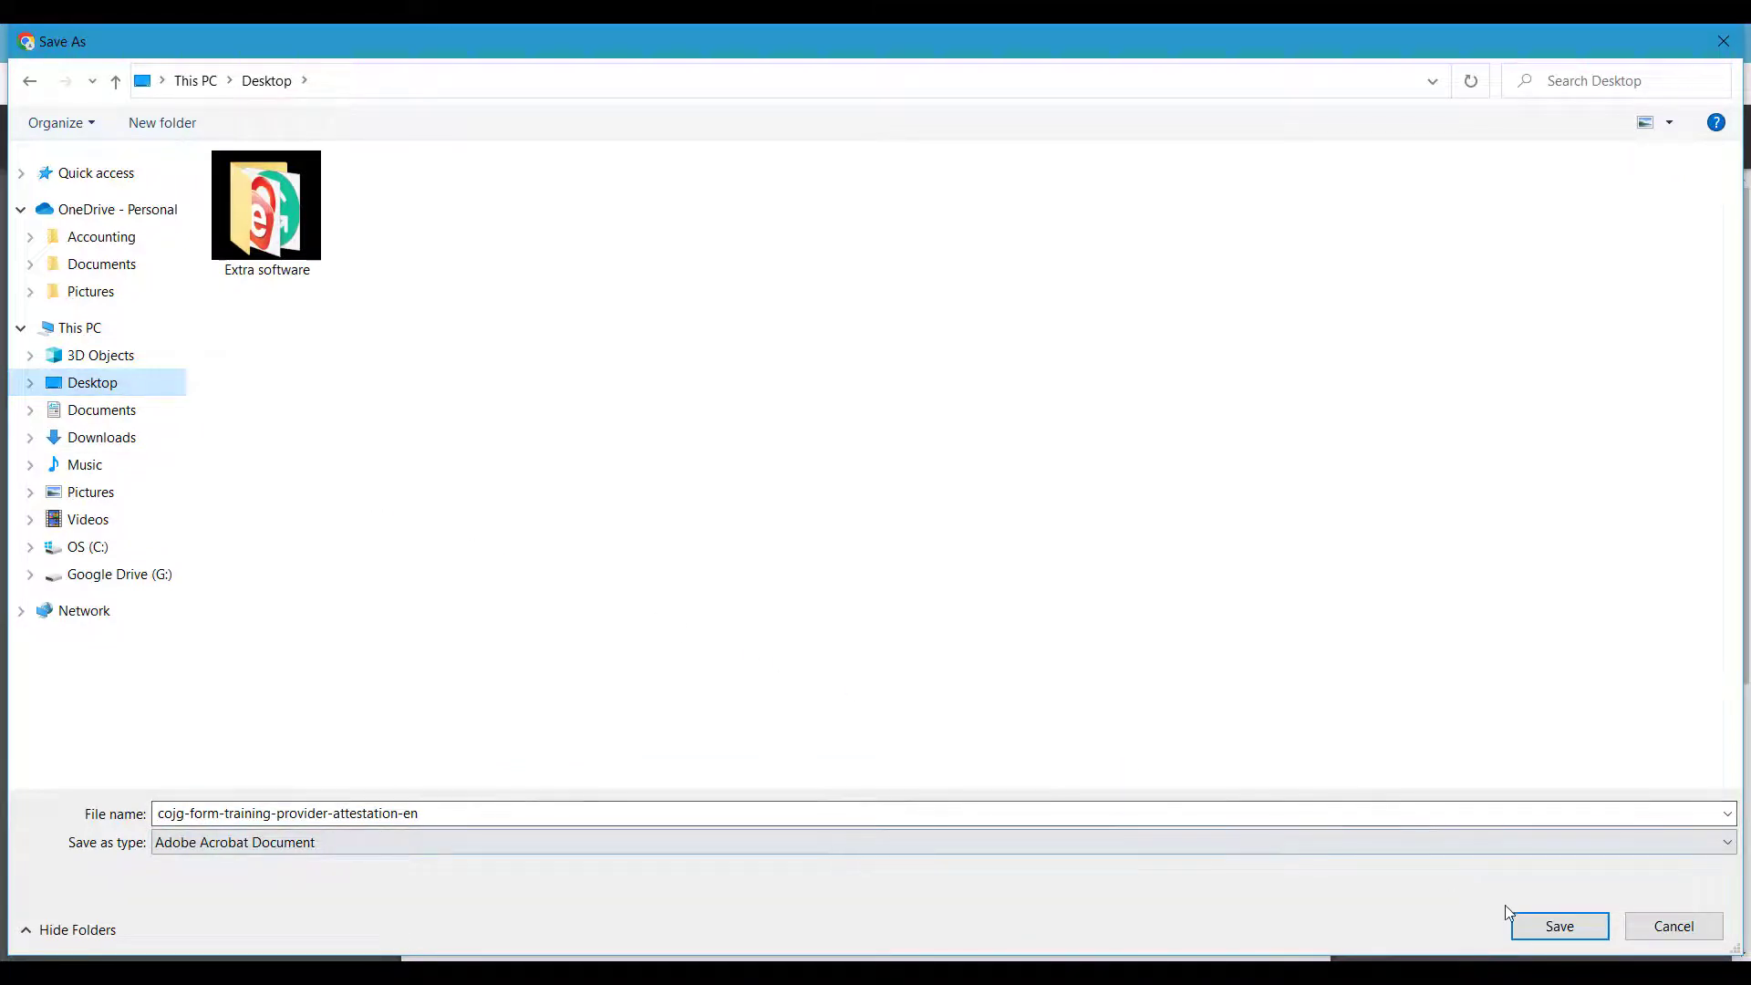
pyautogui.click(1538, 934)
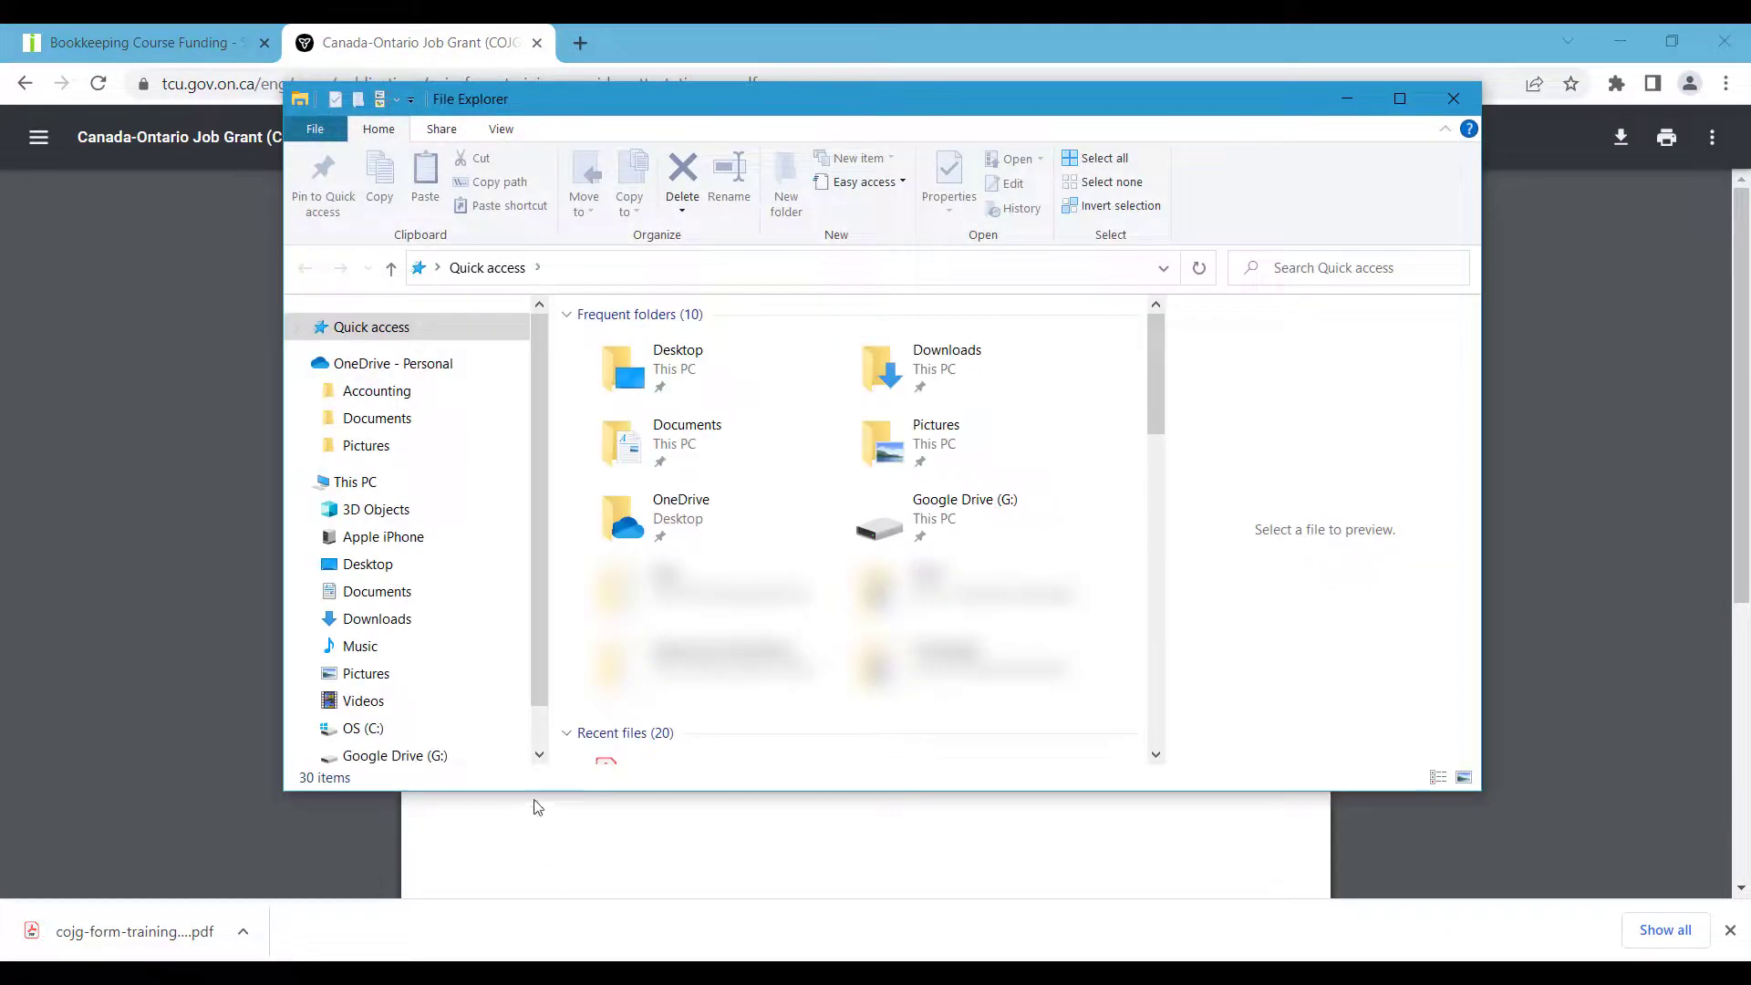
# Find the downloaded attestation form on the Desktop in File Explorer and open it with Adobe Acrobat.
pyautogui.click(367, 564)
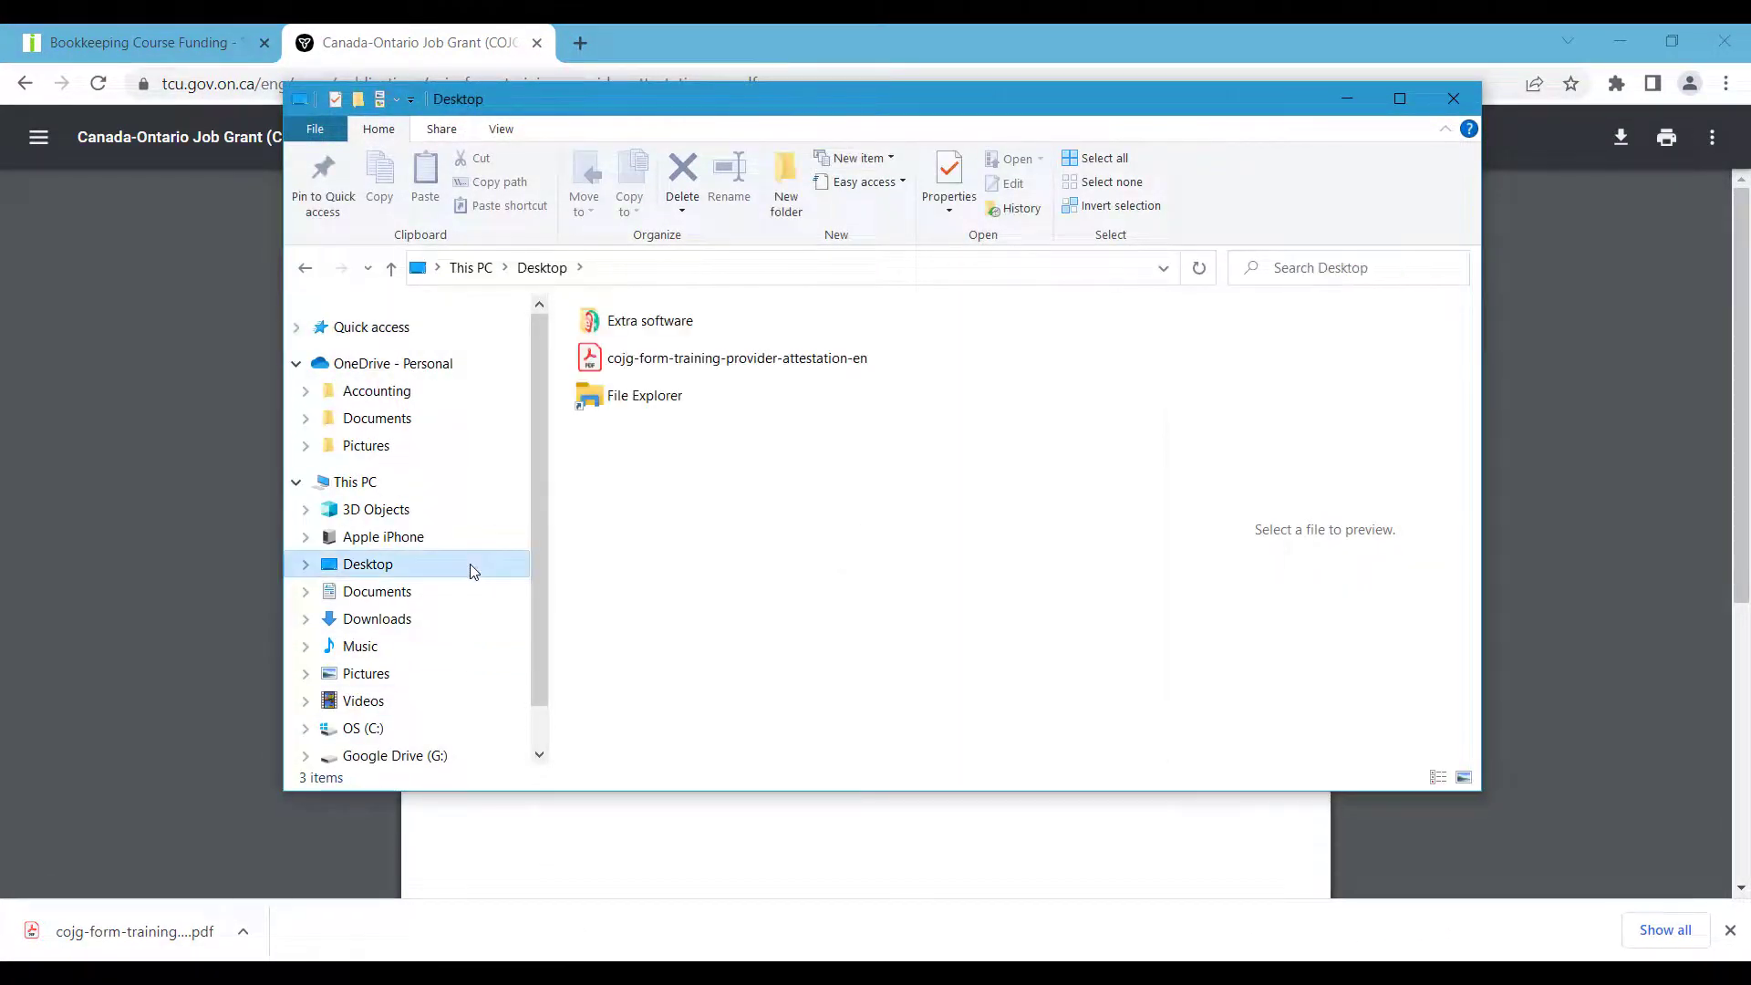
pyautogui.doubleClick(743, 358)
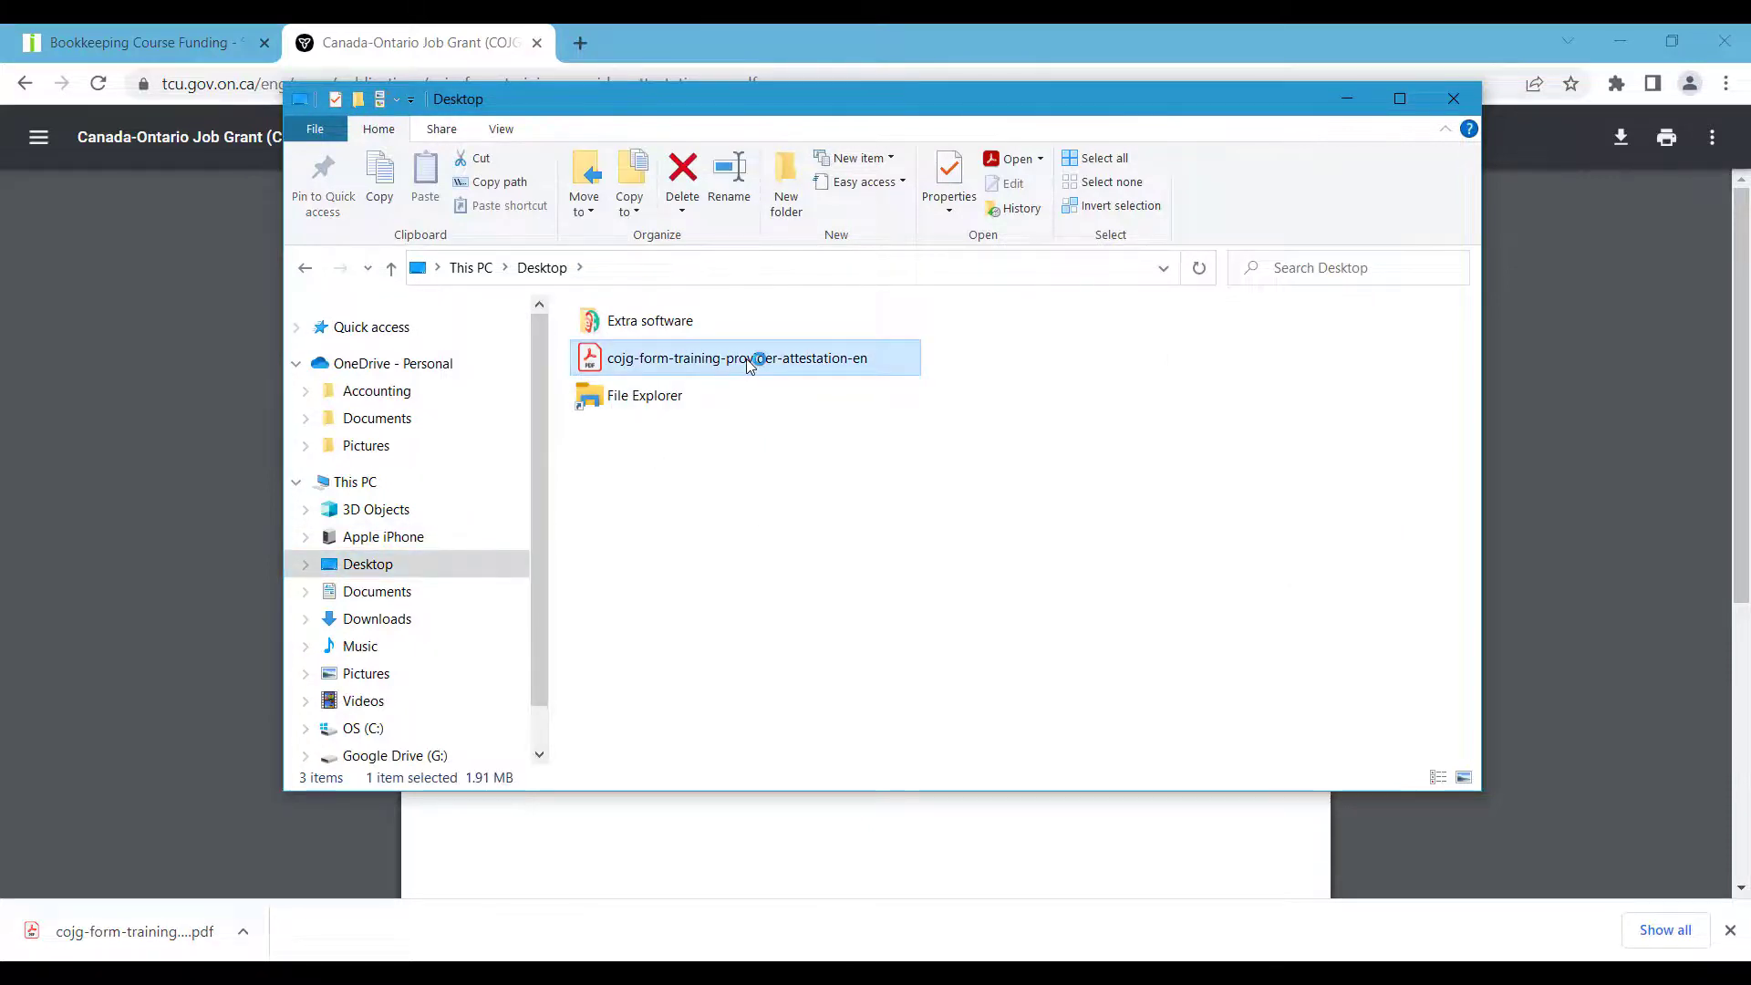
pyautogui.rightClick(748, 363)
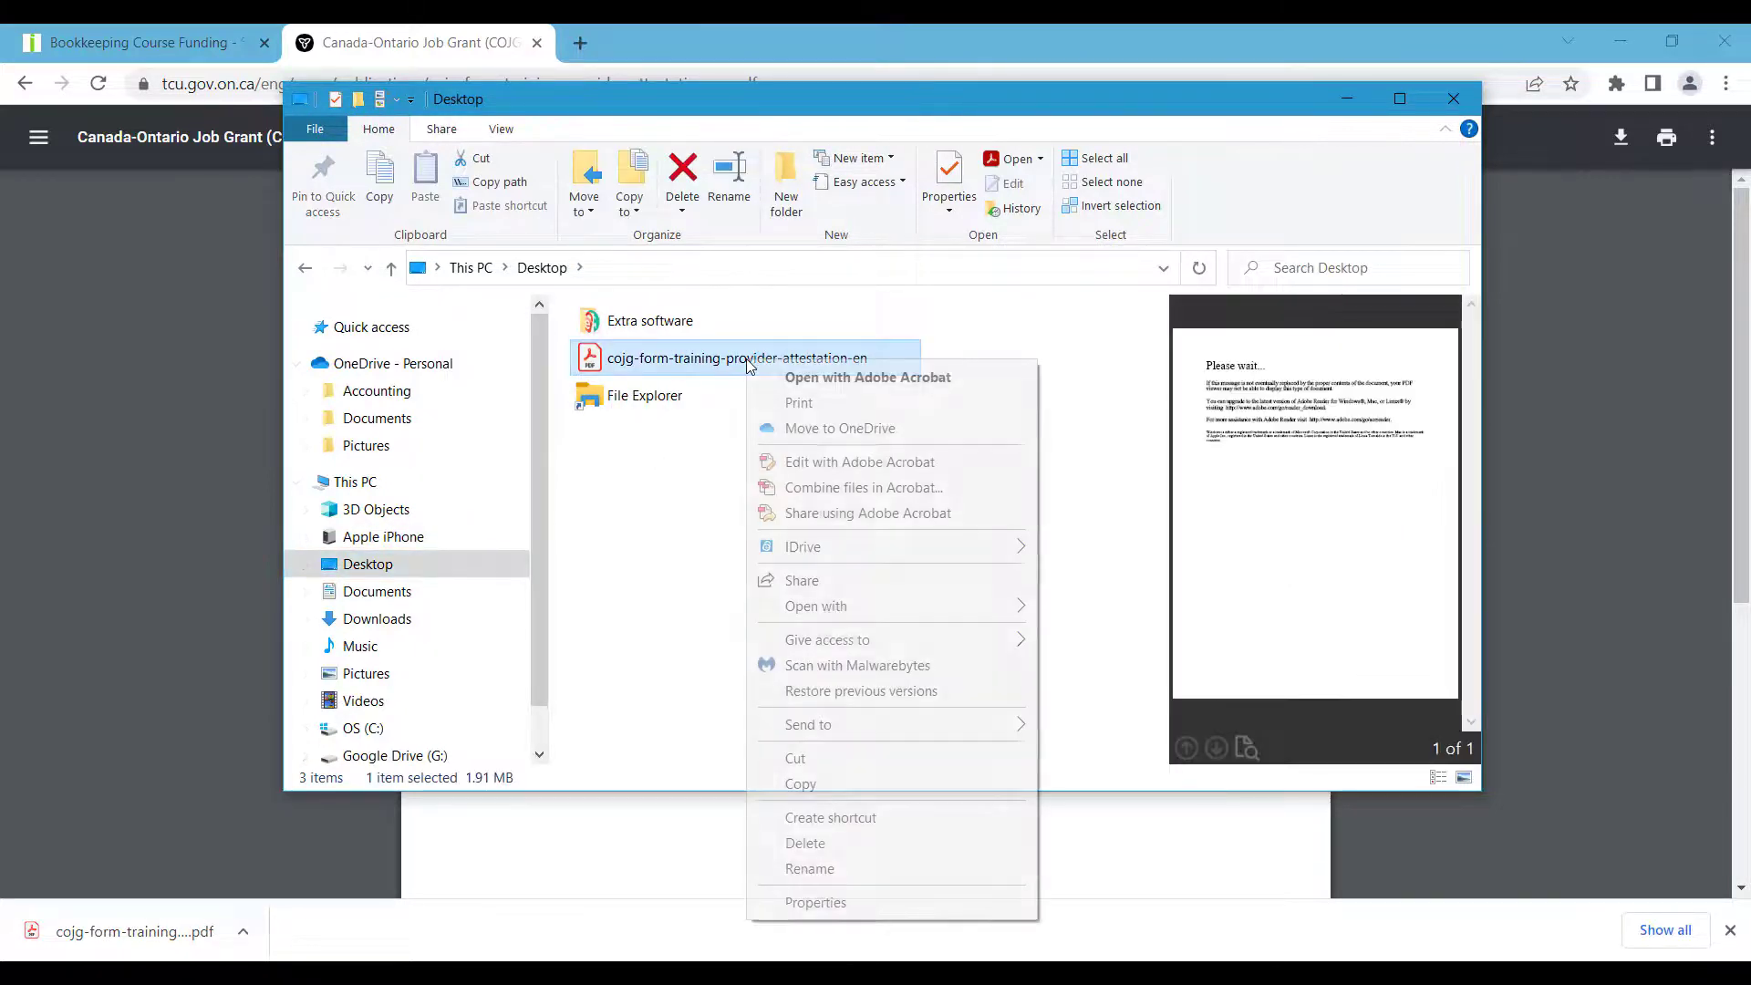
pyautogui.click(855, 383)
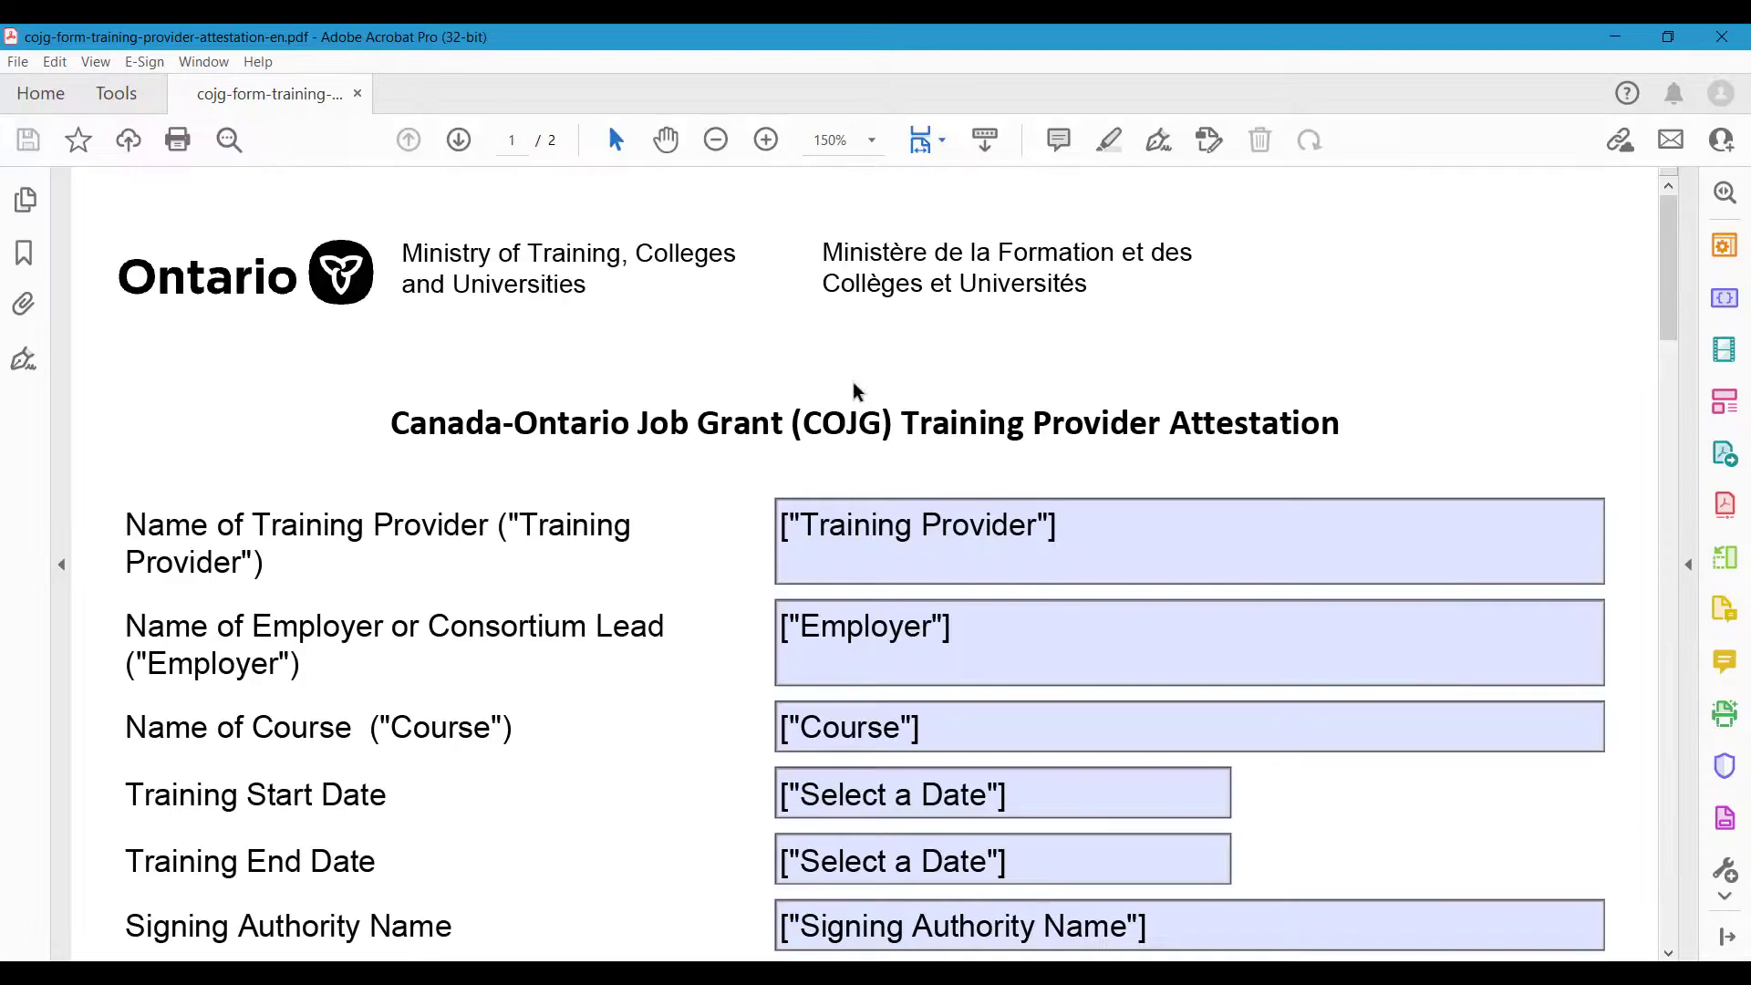
# Set the form's Name of Training Provider to "Simply Training" and close the form, saving the changes.
pyautogui.click(917, 529)
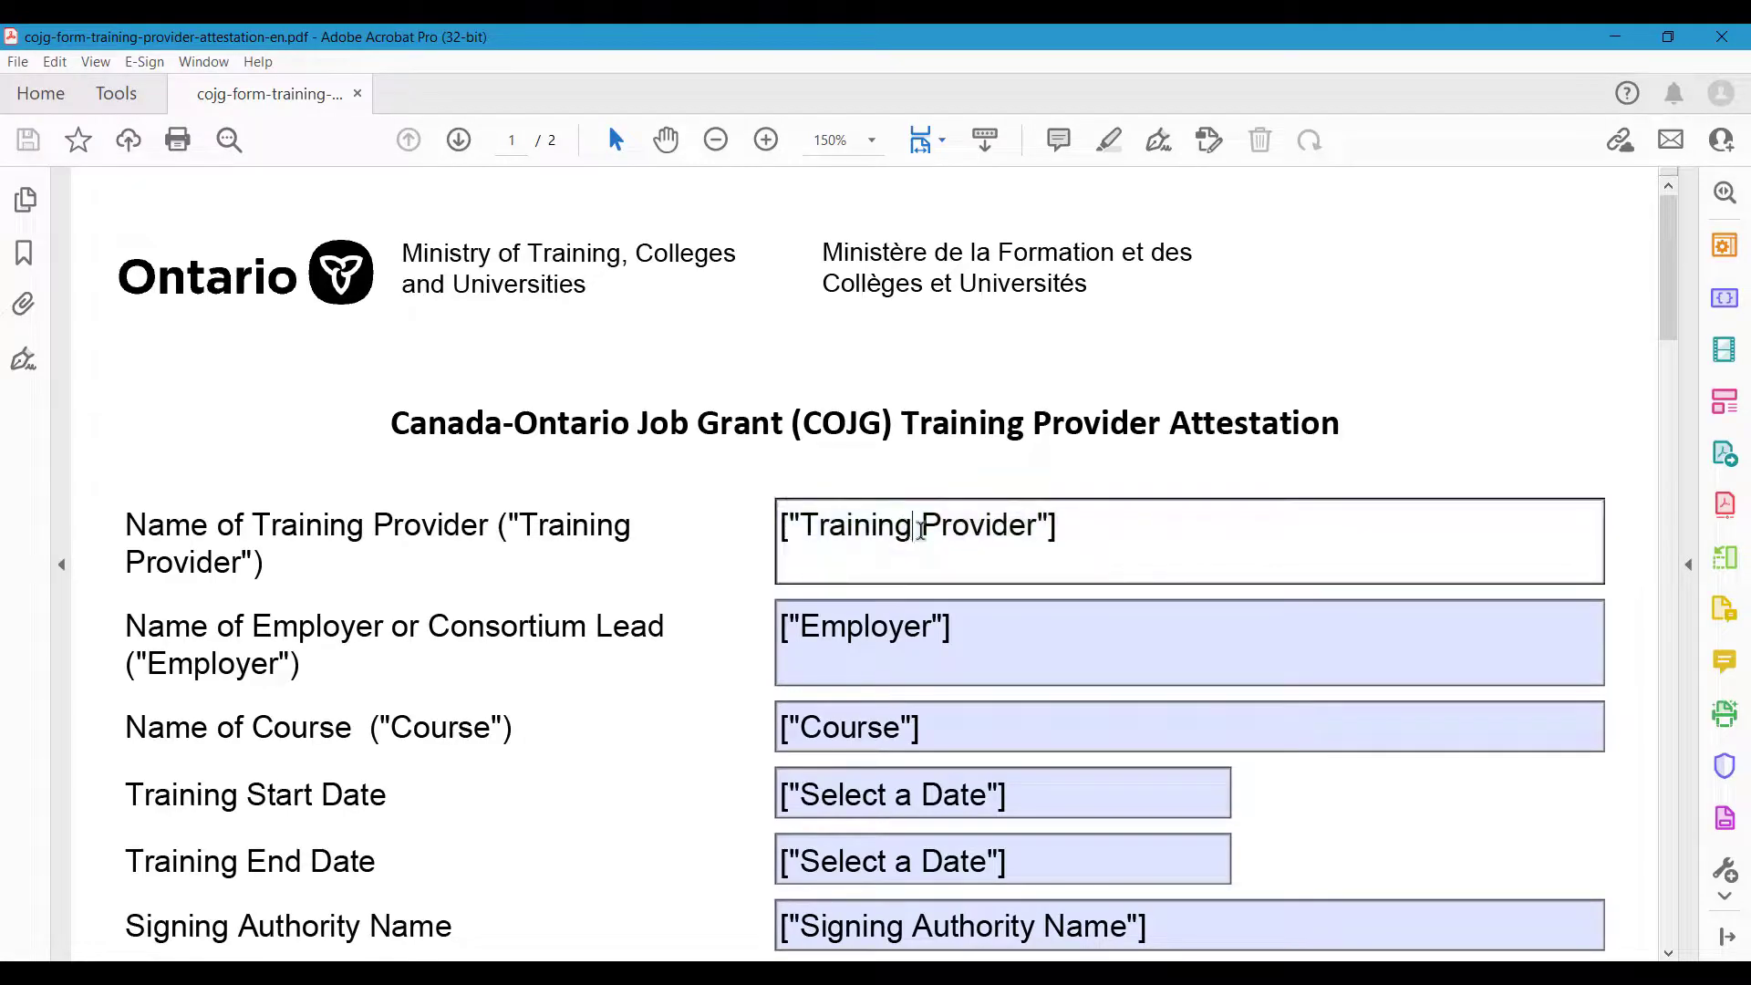
pyautogui.moveTo(1059, 525); pyautogui.dragTo(762, 539)
pyautogui.write('S')
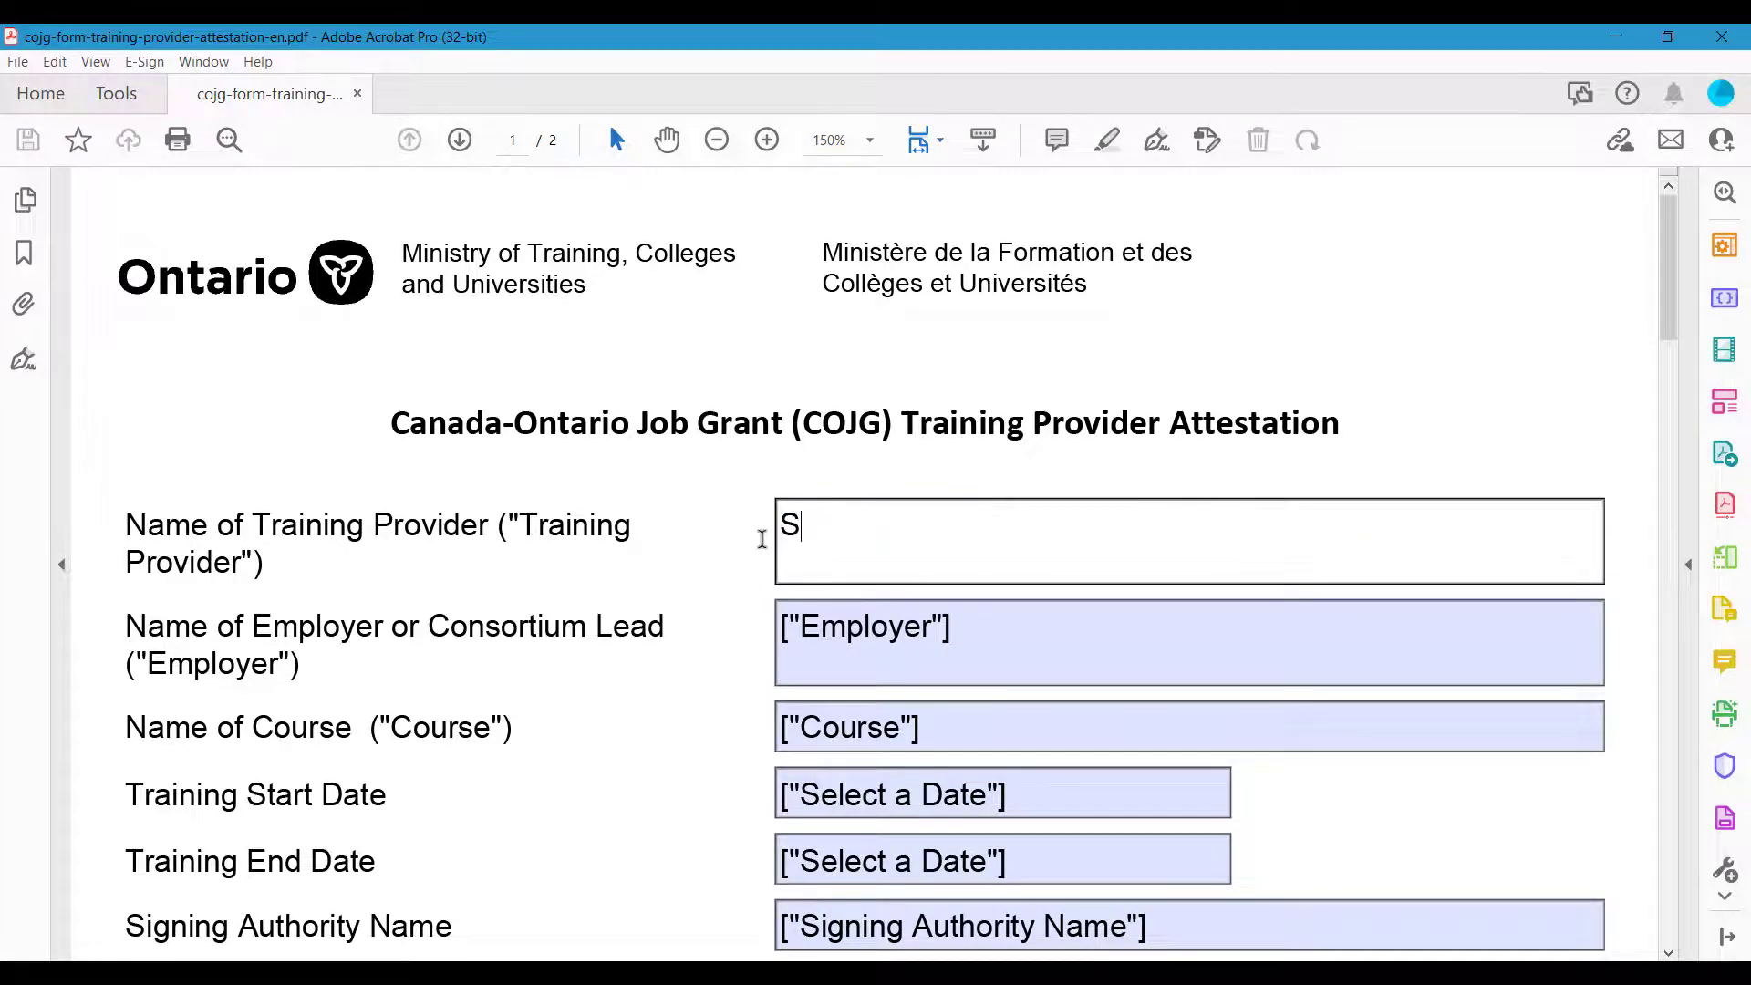
pyautogui.write('imply Training')
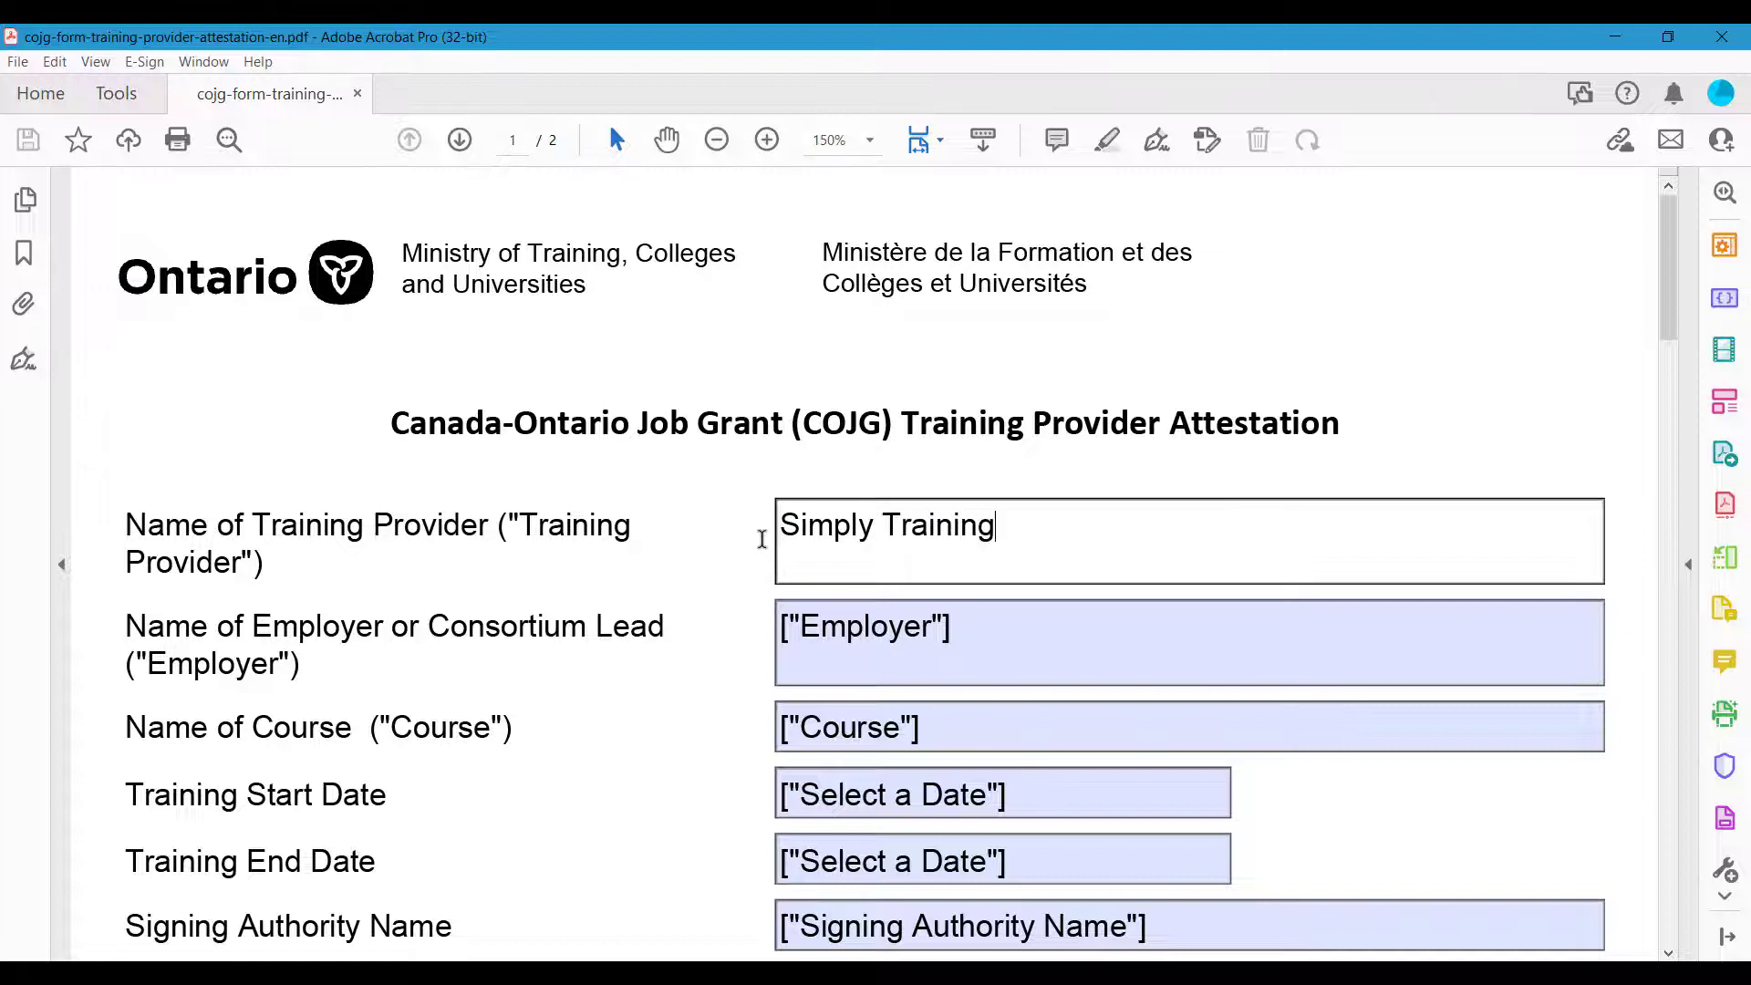
pyautogui.click(785, 480)
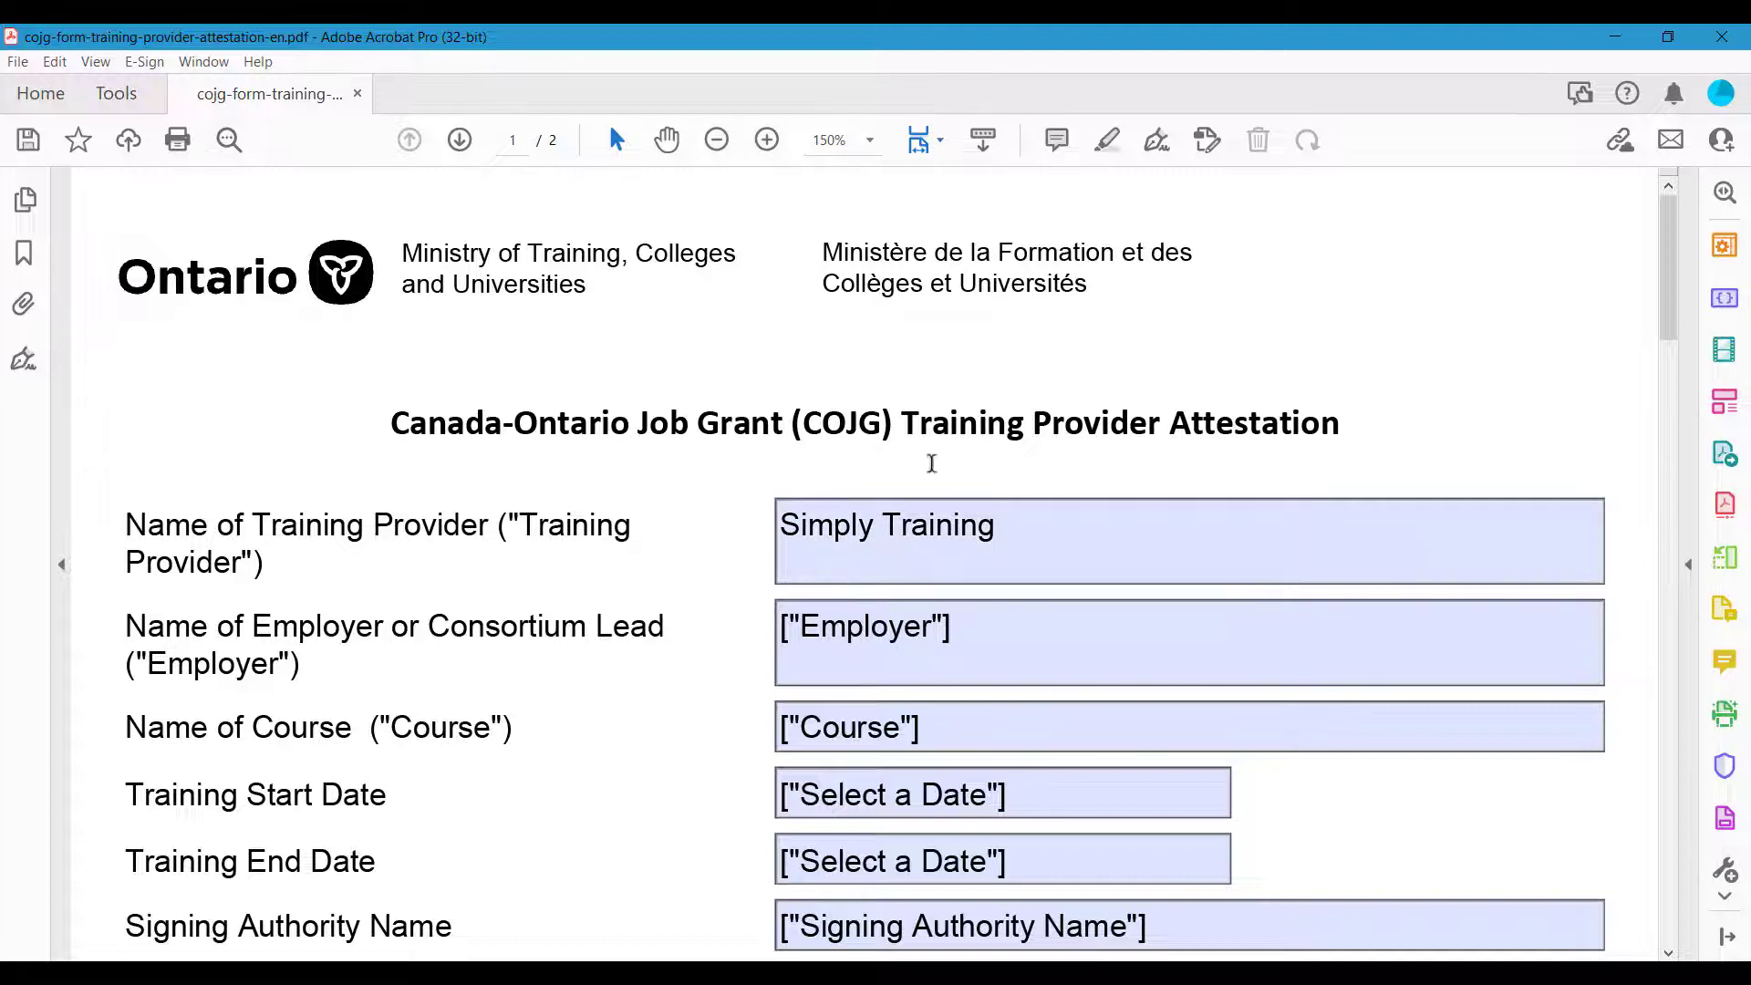
pyautogui.click(1731, 44)
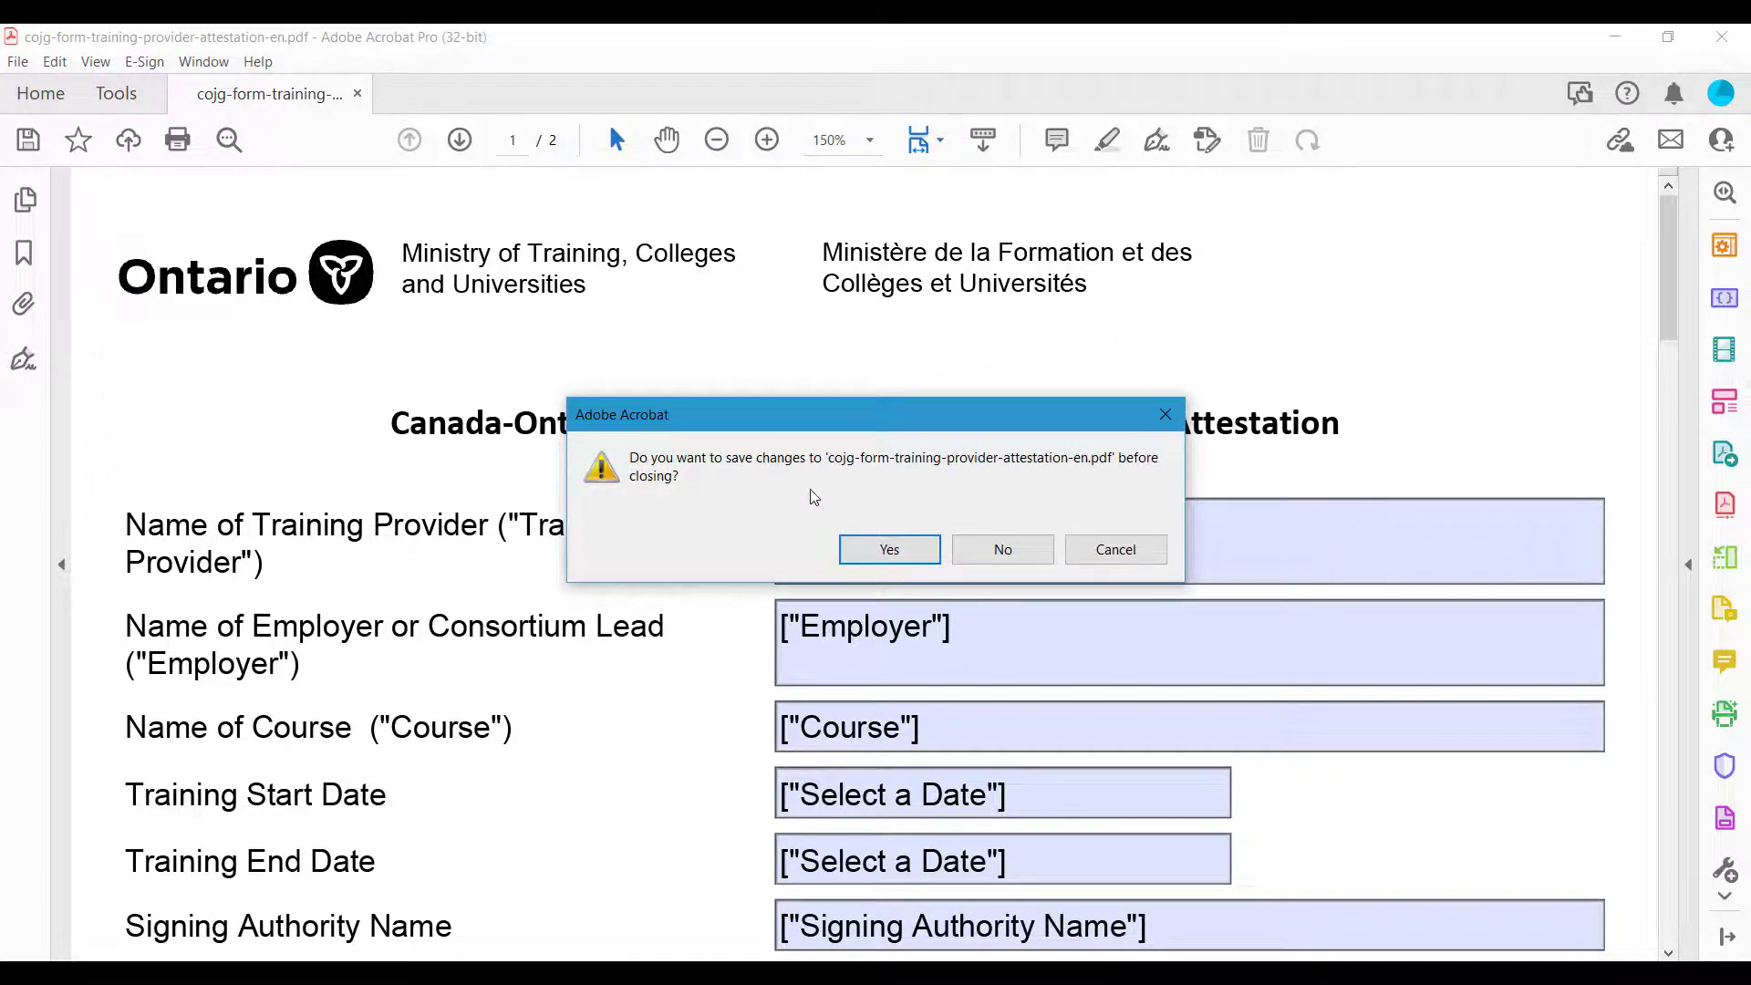
pyautogui.click(858, 549)
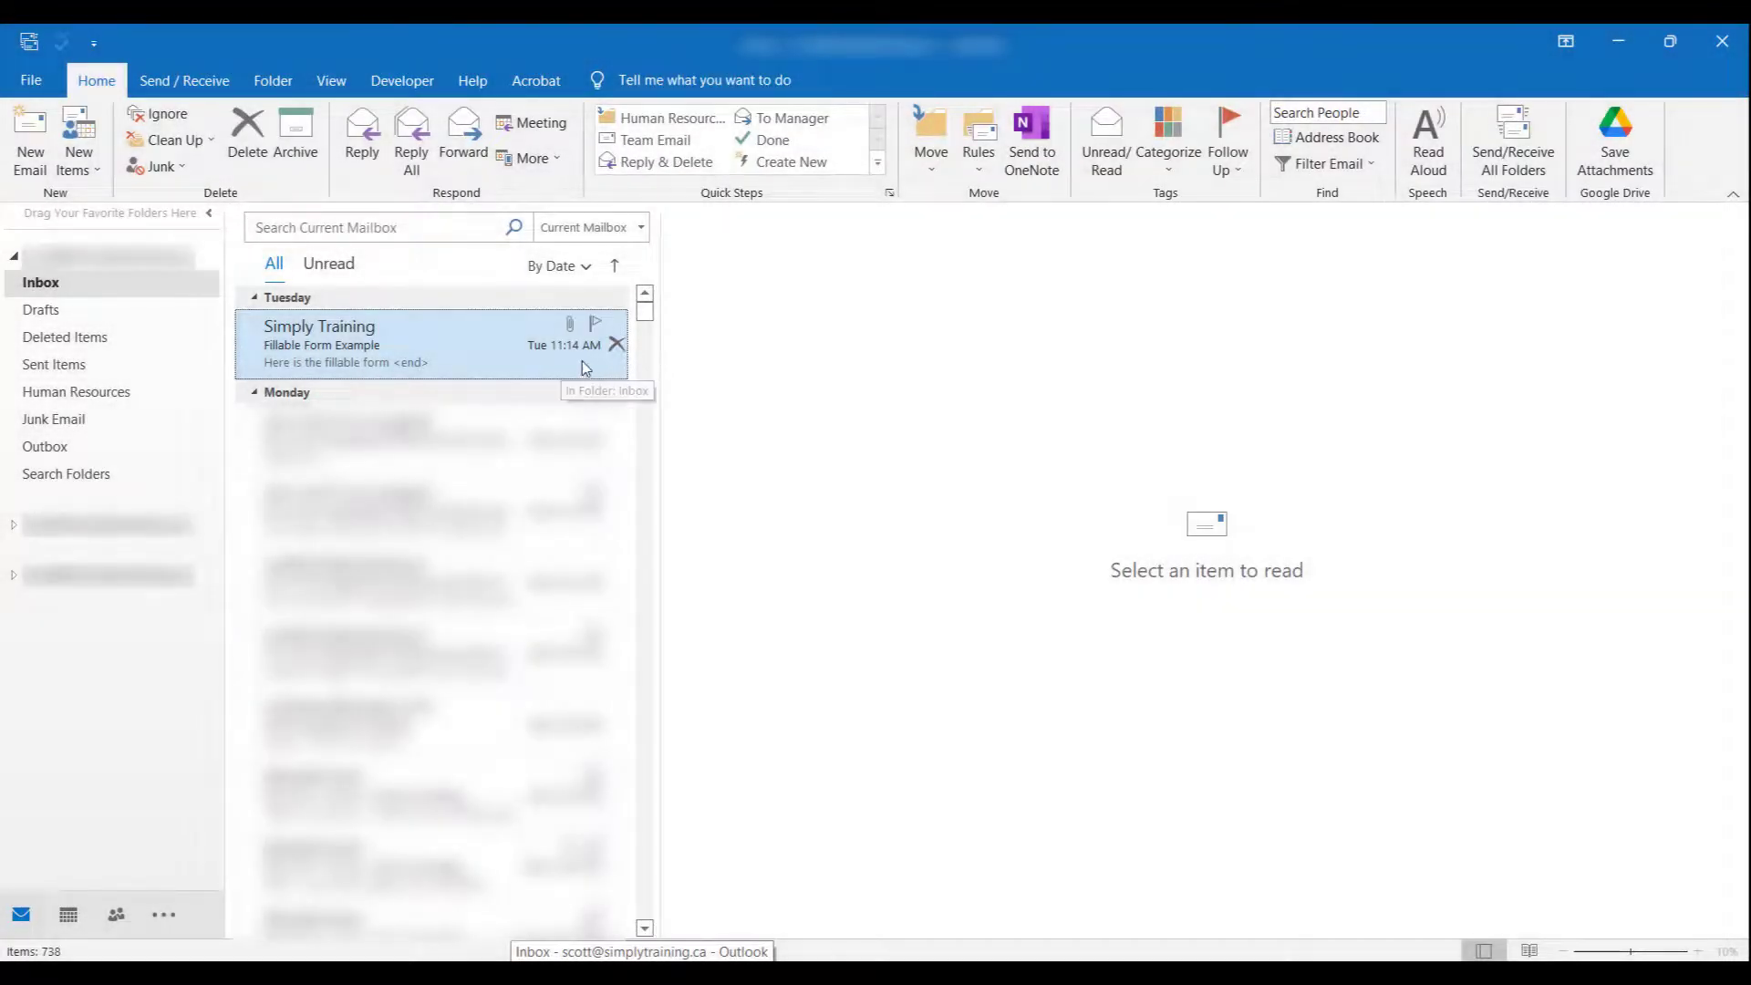
# In Outlook, open the "Fillable PDF Example.pdf" attachment of the "Fillable Form Example" email in the default PDF reader.
pyautogui.click(544, 360)
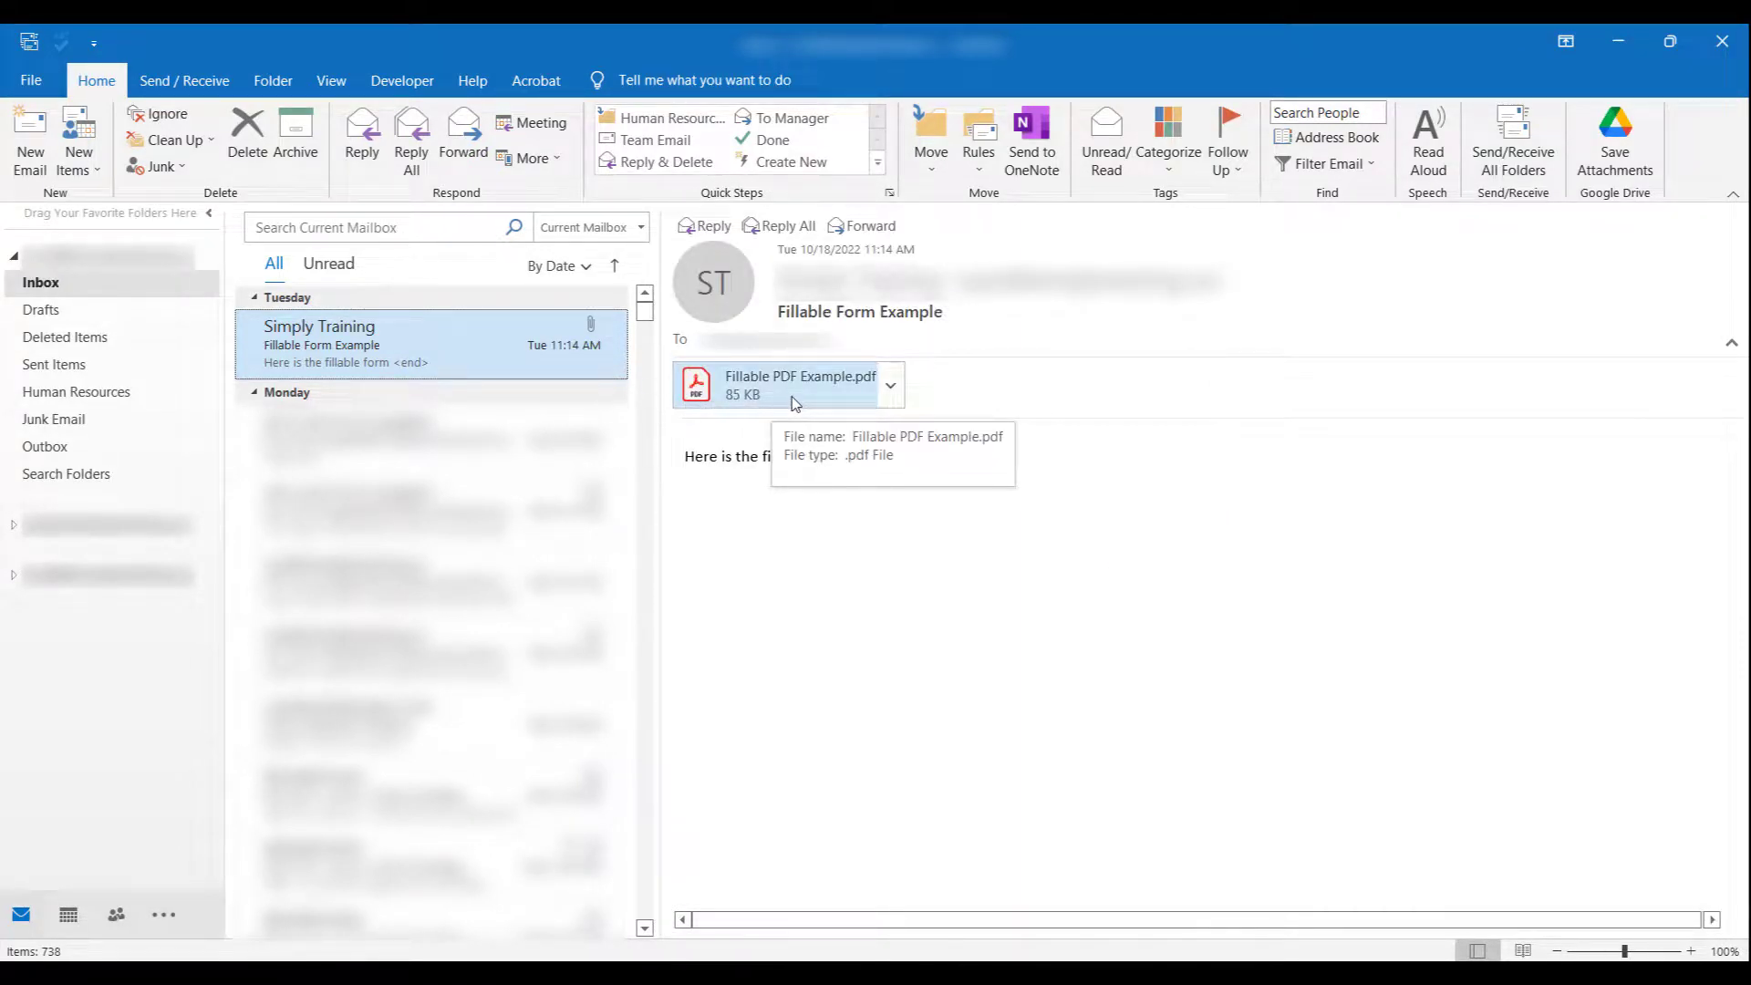
pyautogui.click(891, 398)
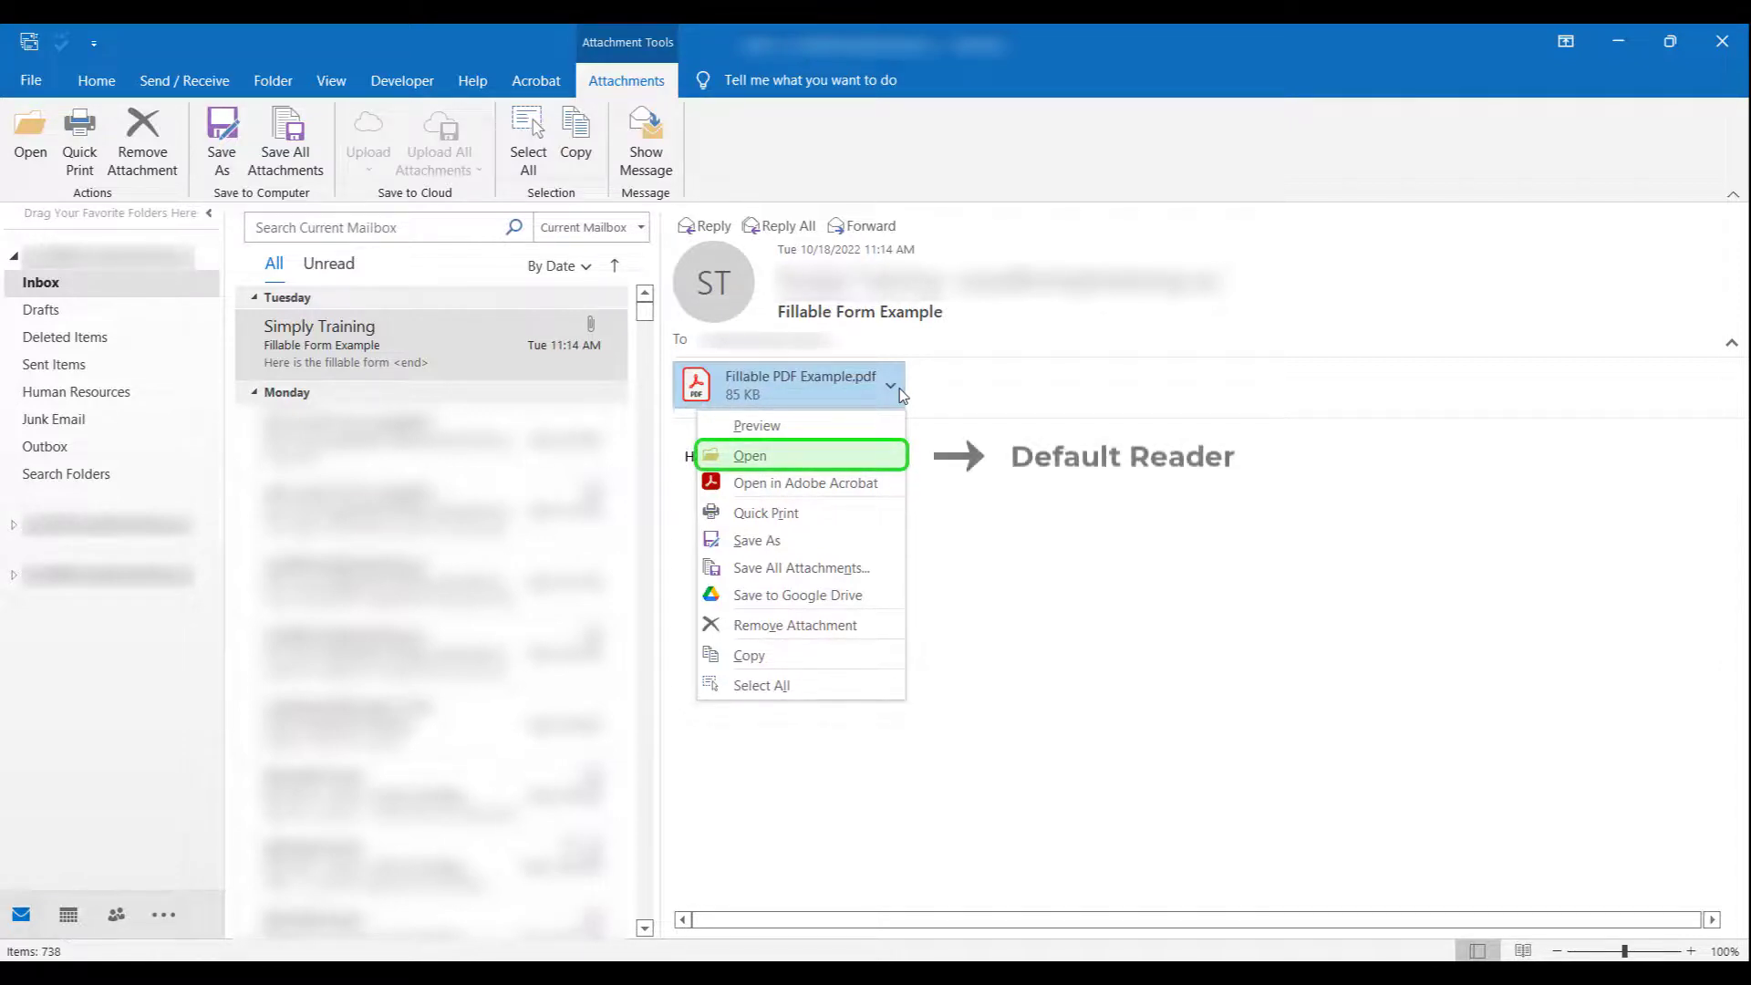
pyautogui.click(874, 459)
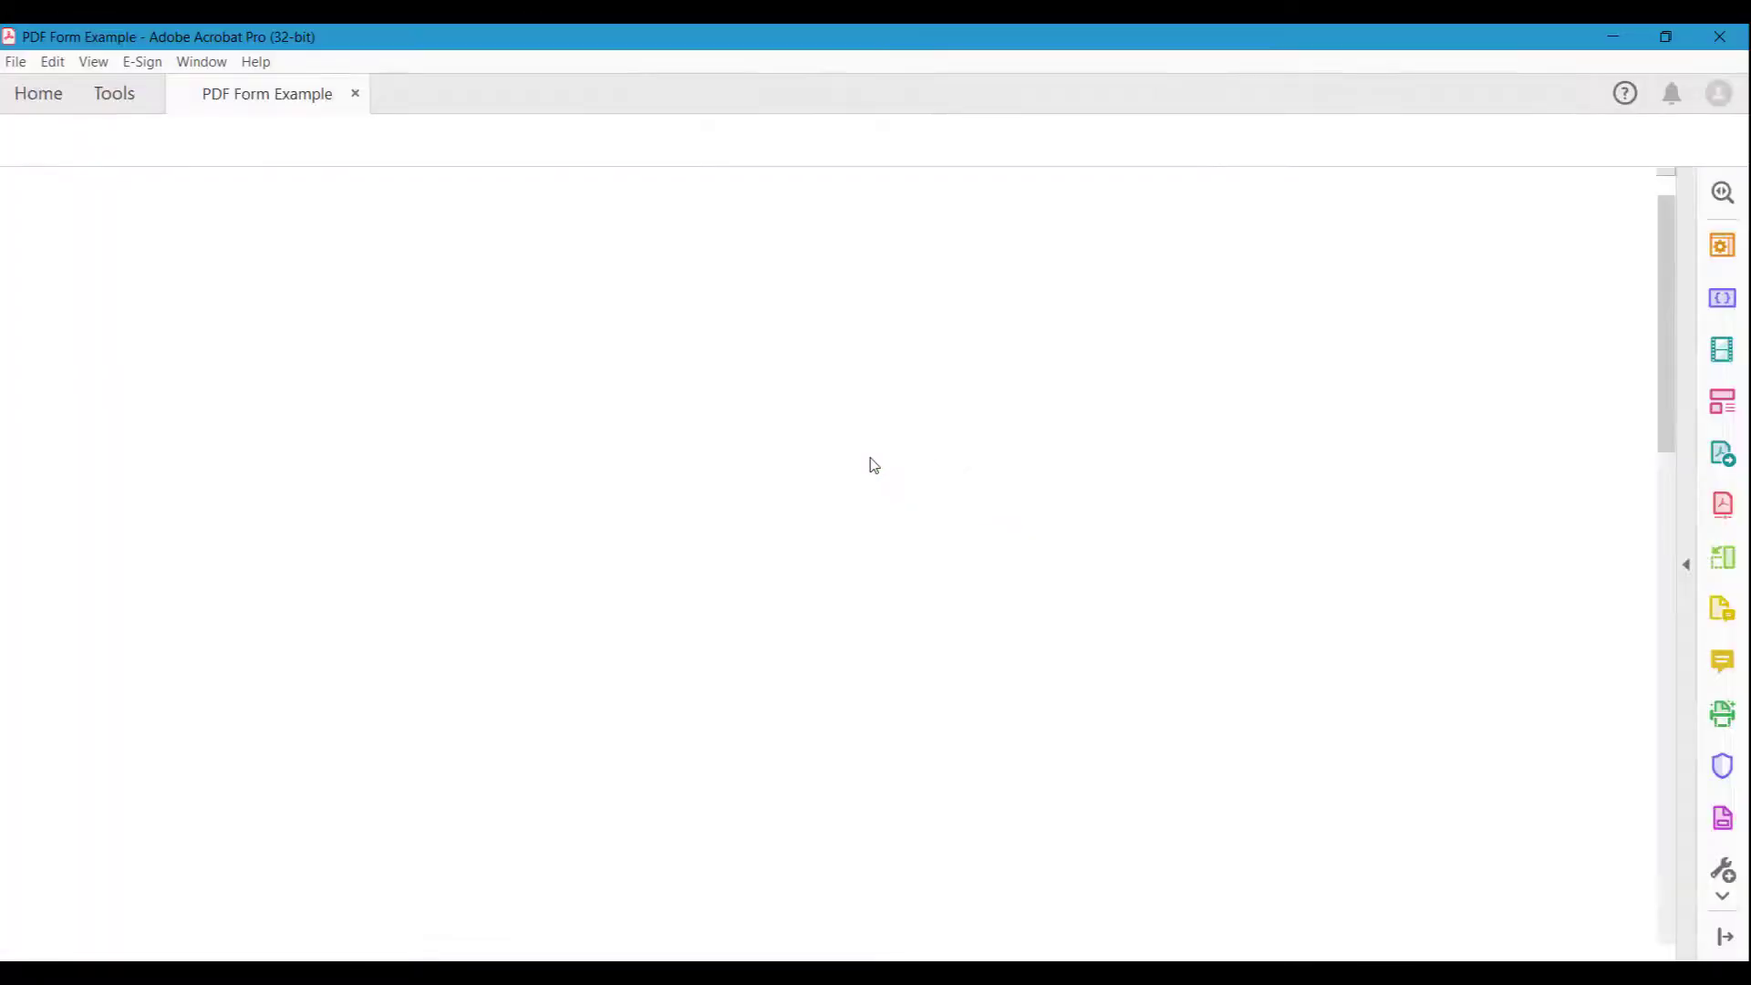
# Set the First Name field of the PDF form opened from the email to "Simply".
pyautogui.click(786, 802)
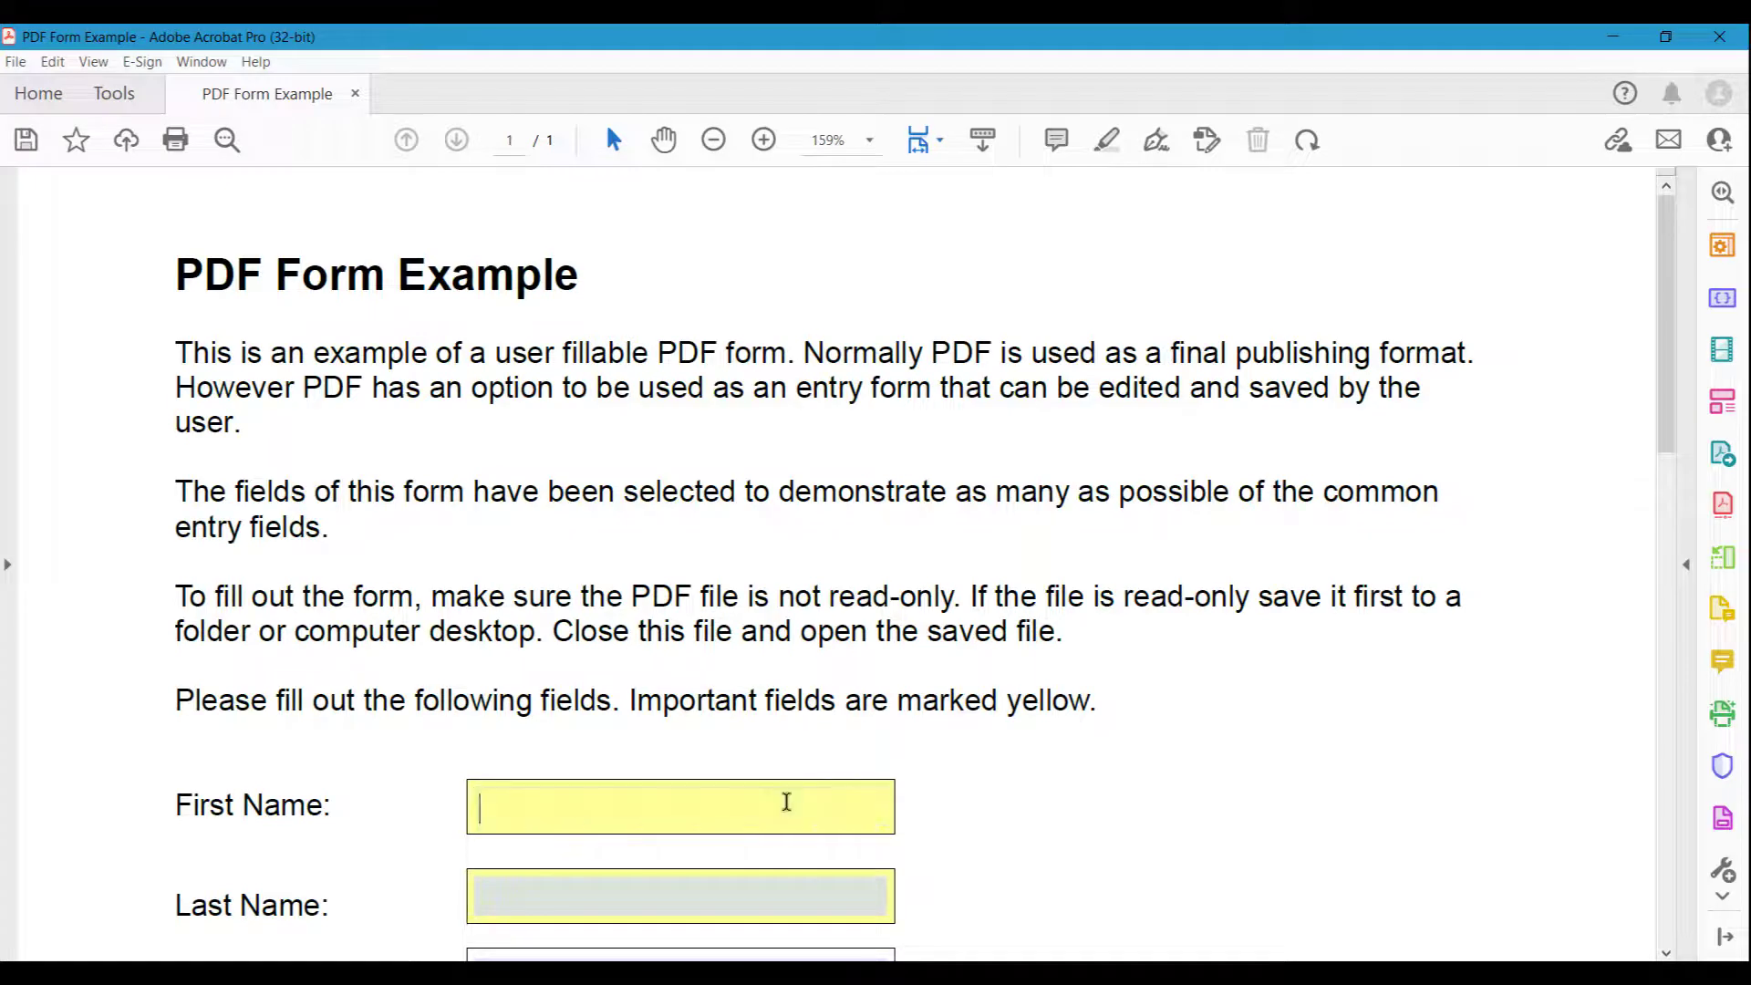
pyautogui.write('Simply')
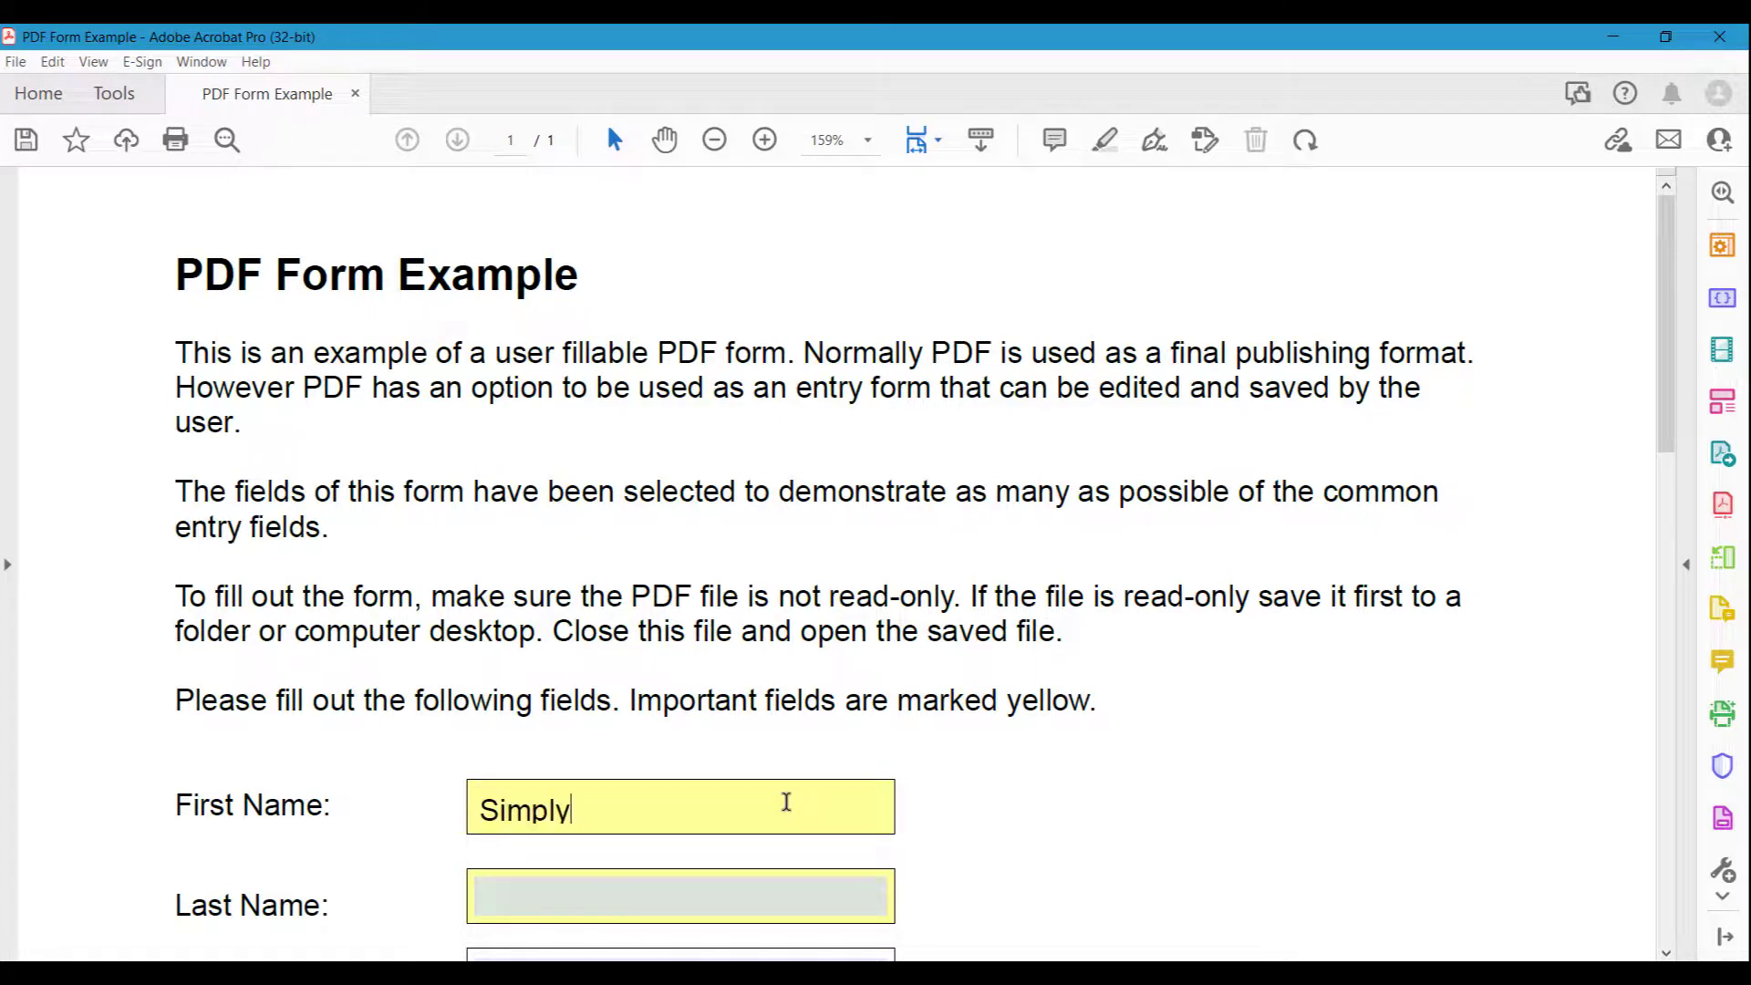
pyautogui.click(769, 702)
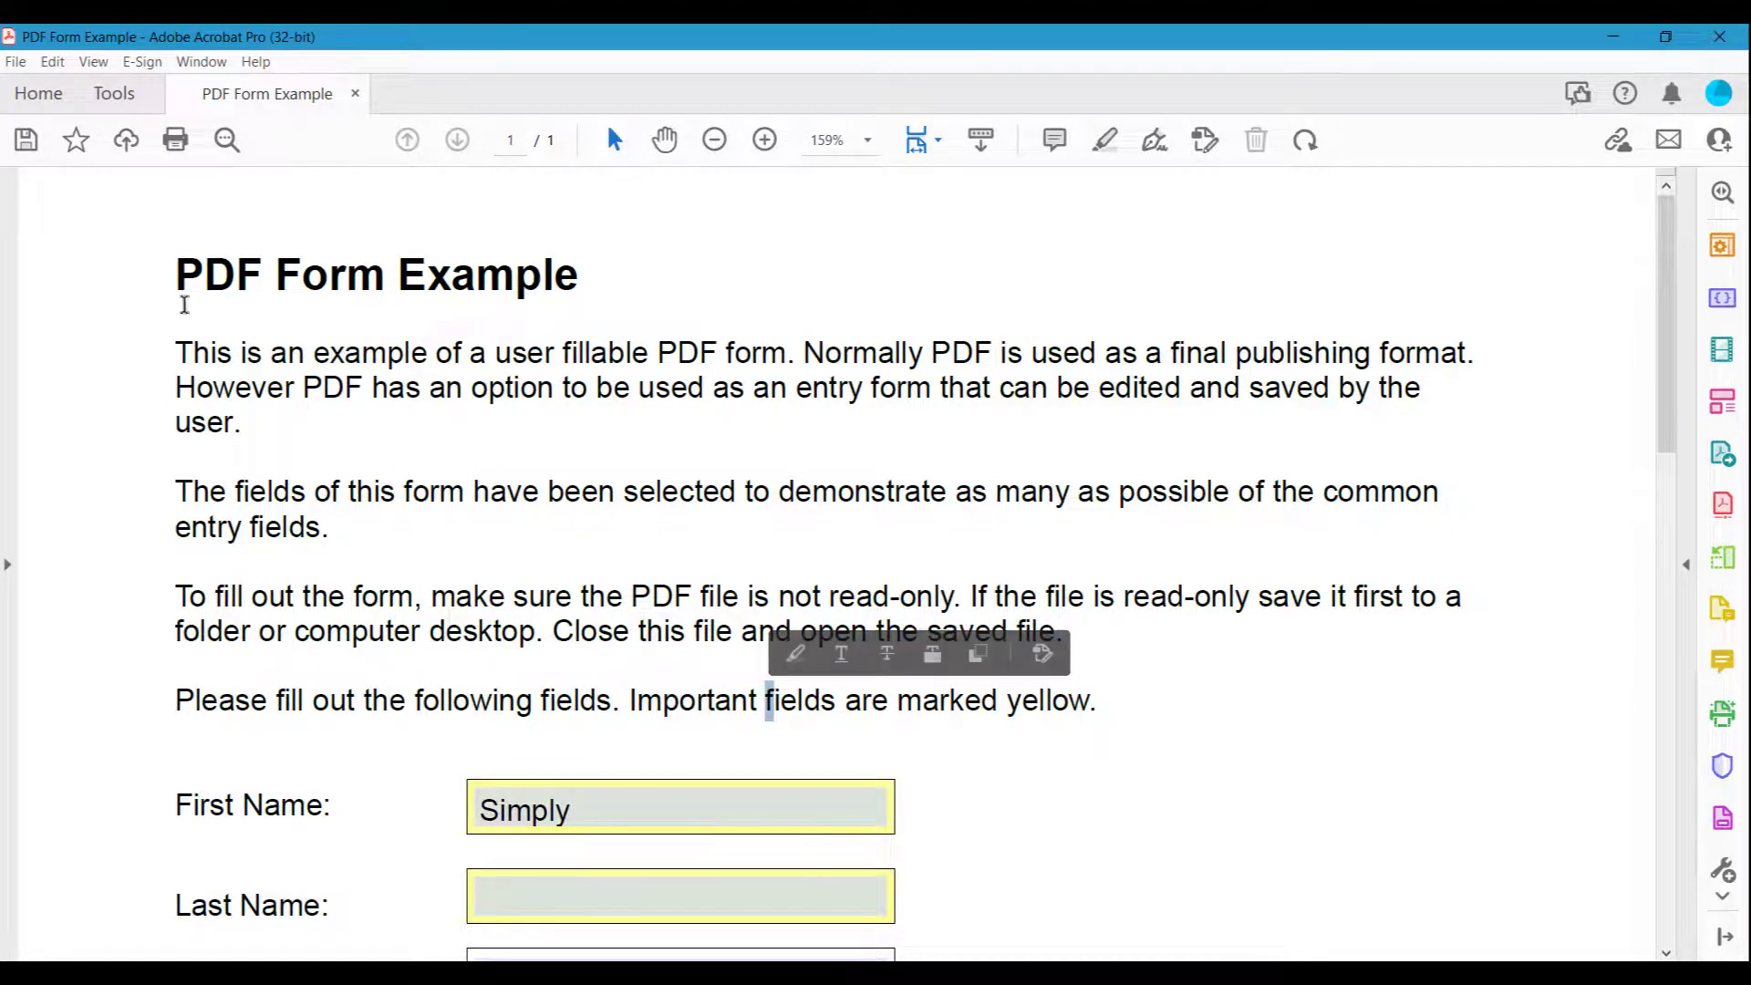
# Try to save the filled form to the Desktop, and close it without saving the changes.
pyautogui.click(29, 141)
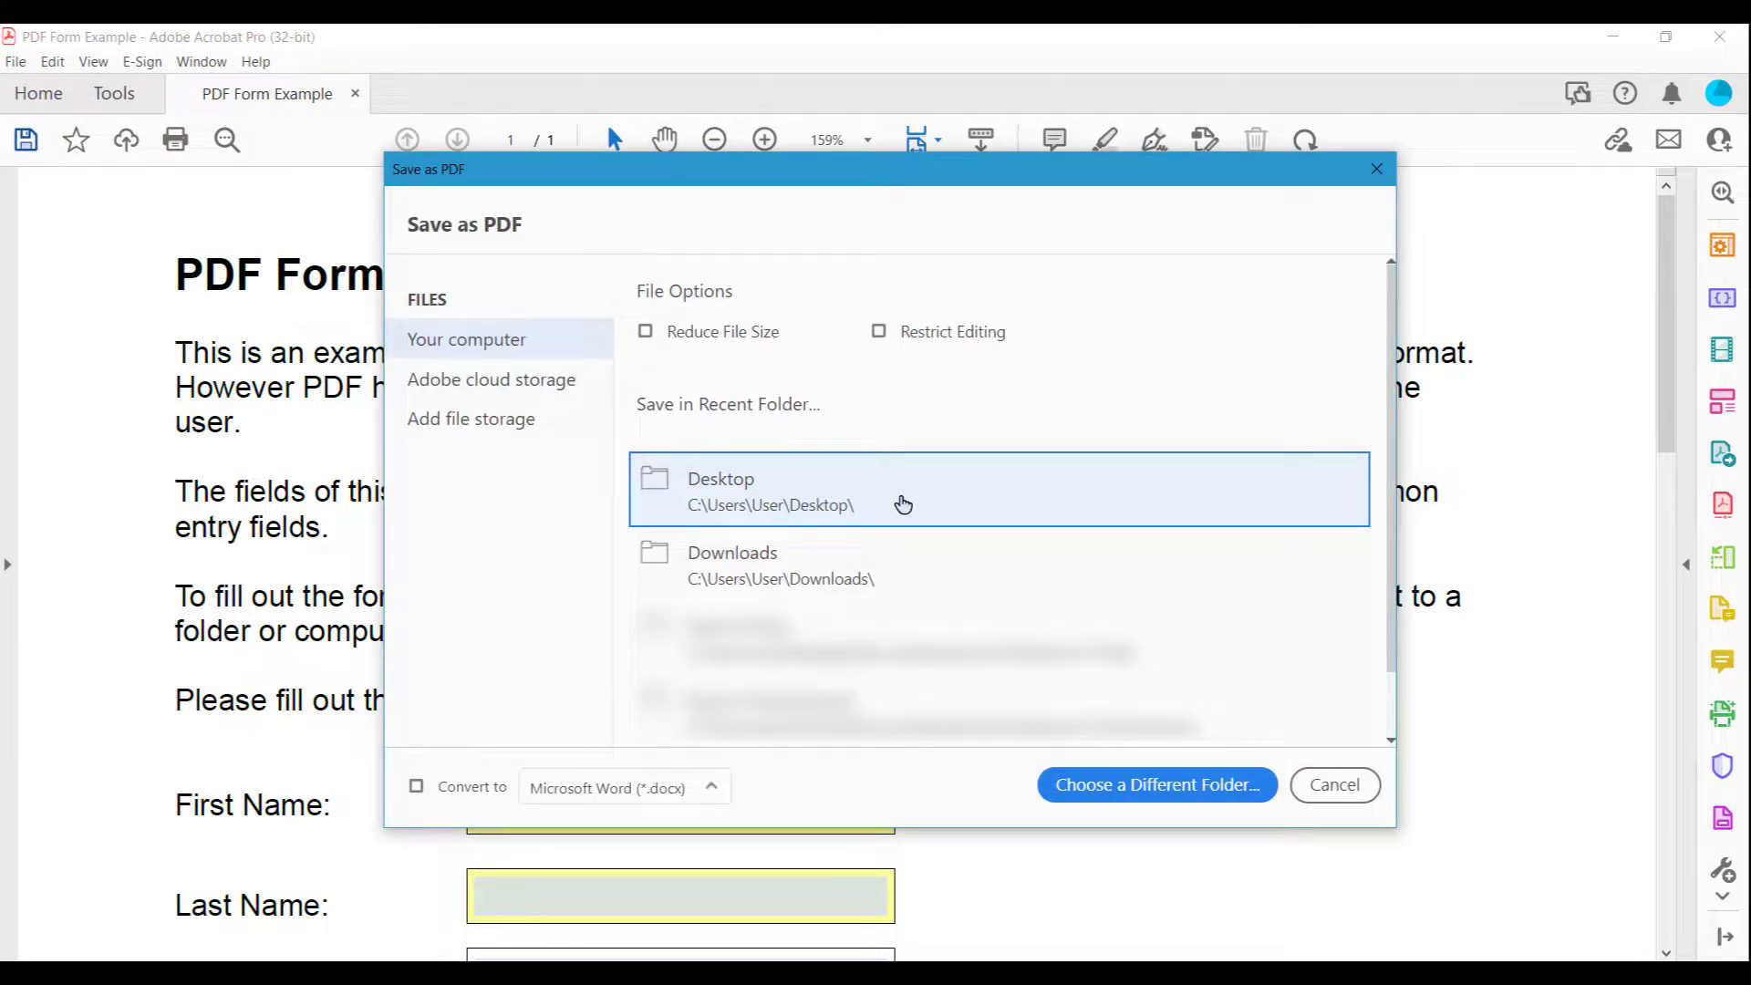
pyautogui.click(903, 505)
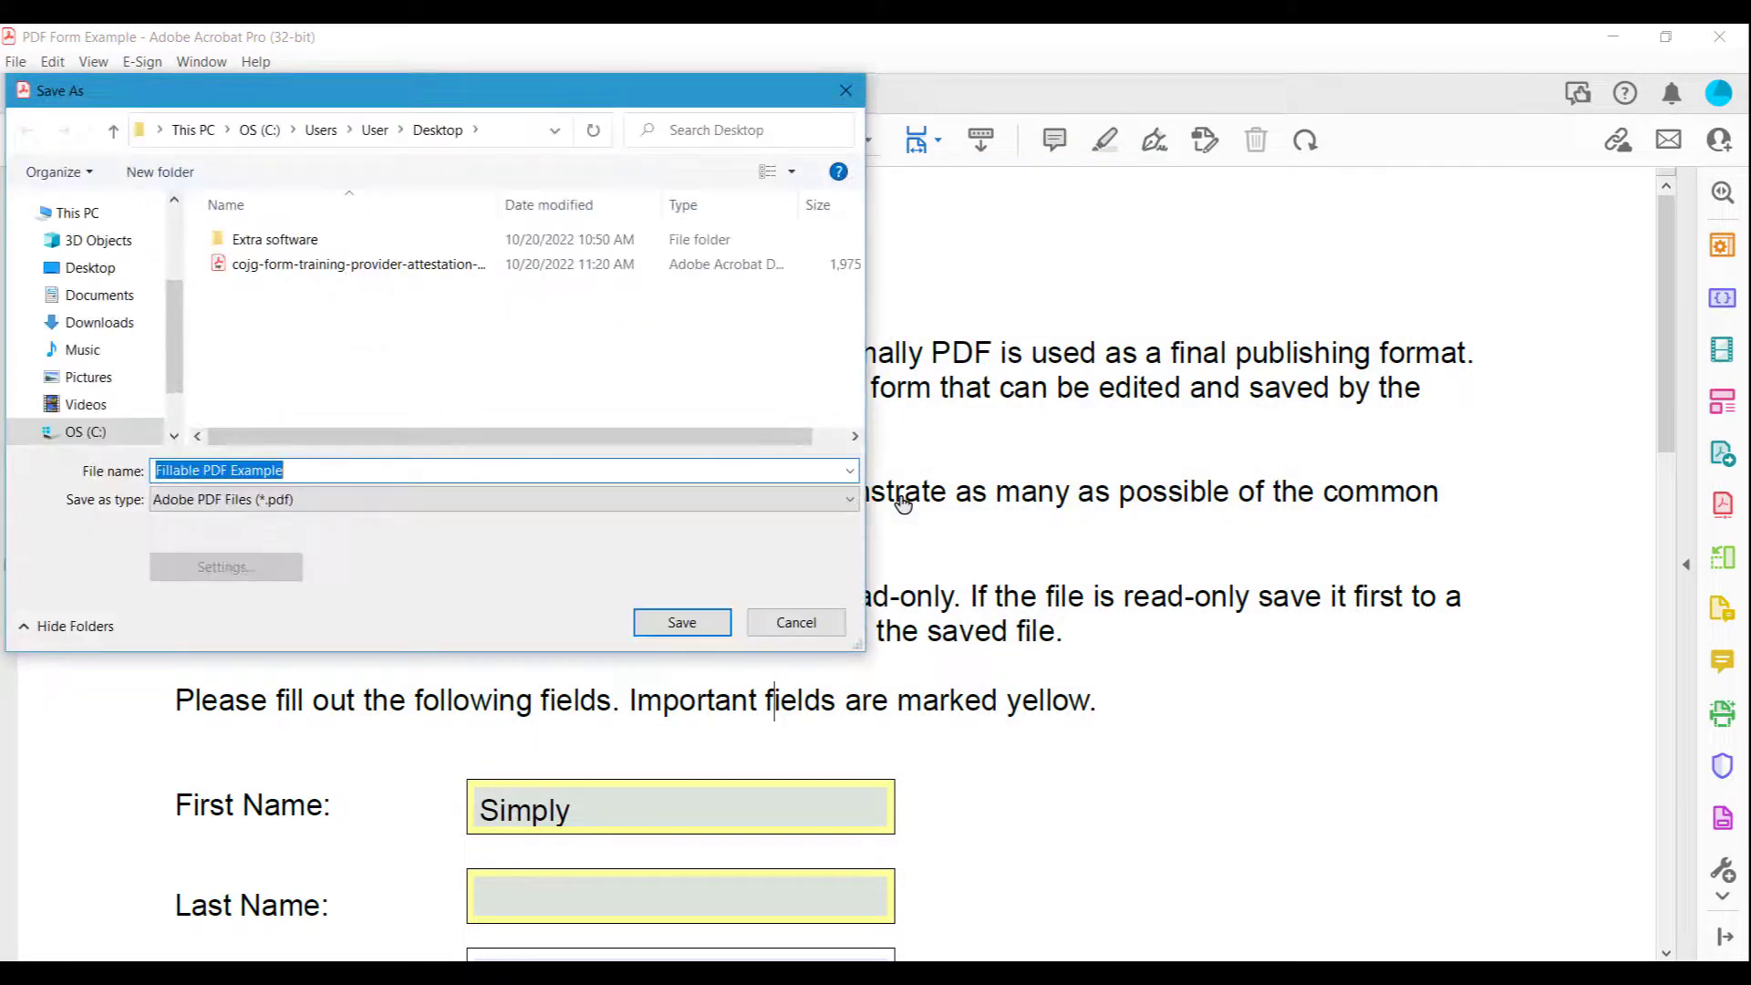
pyautogui.click(819, 628)
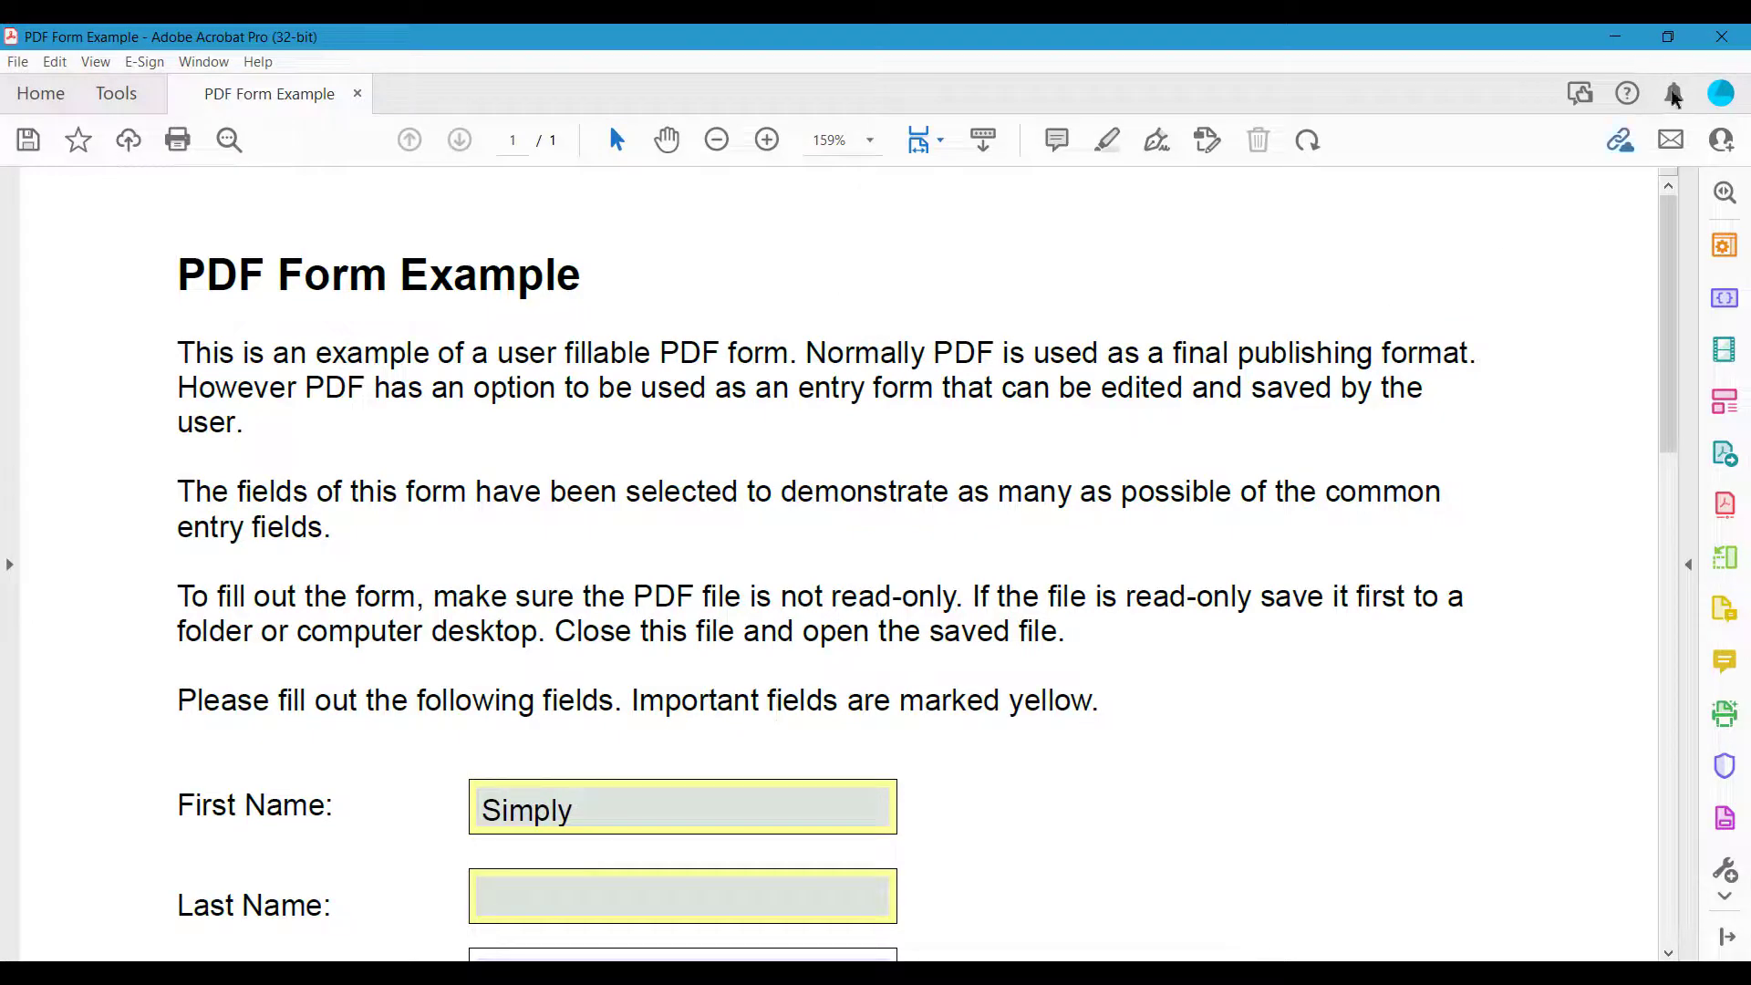
pyautogui.click(1721, 41)
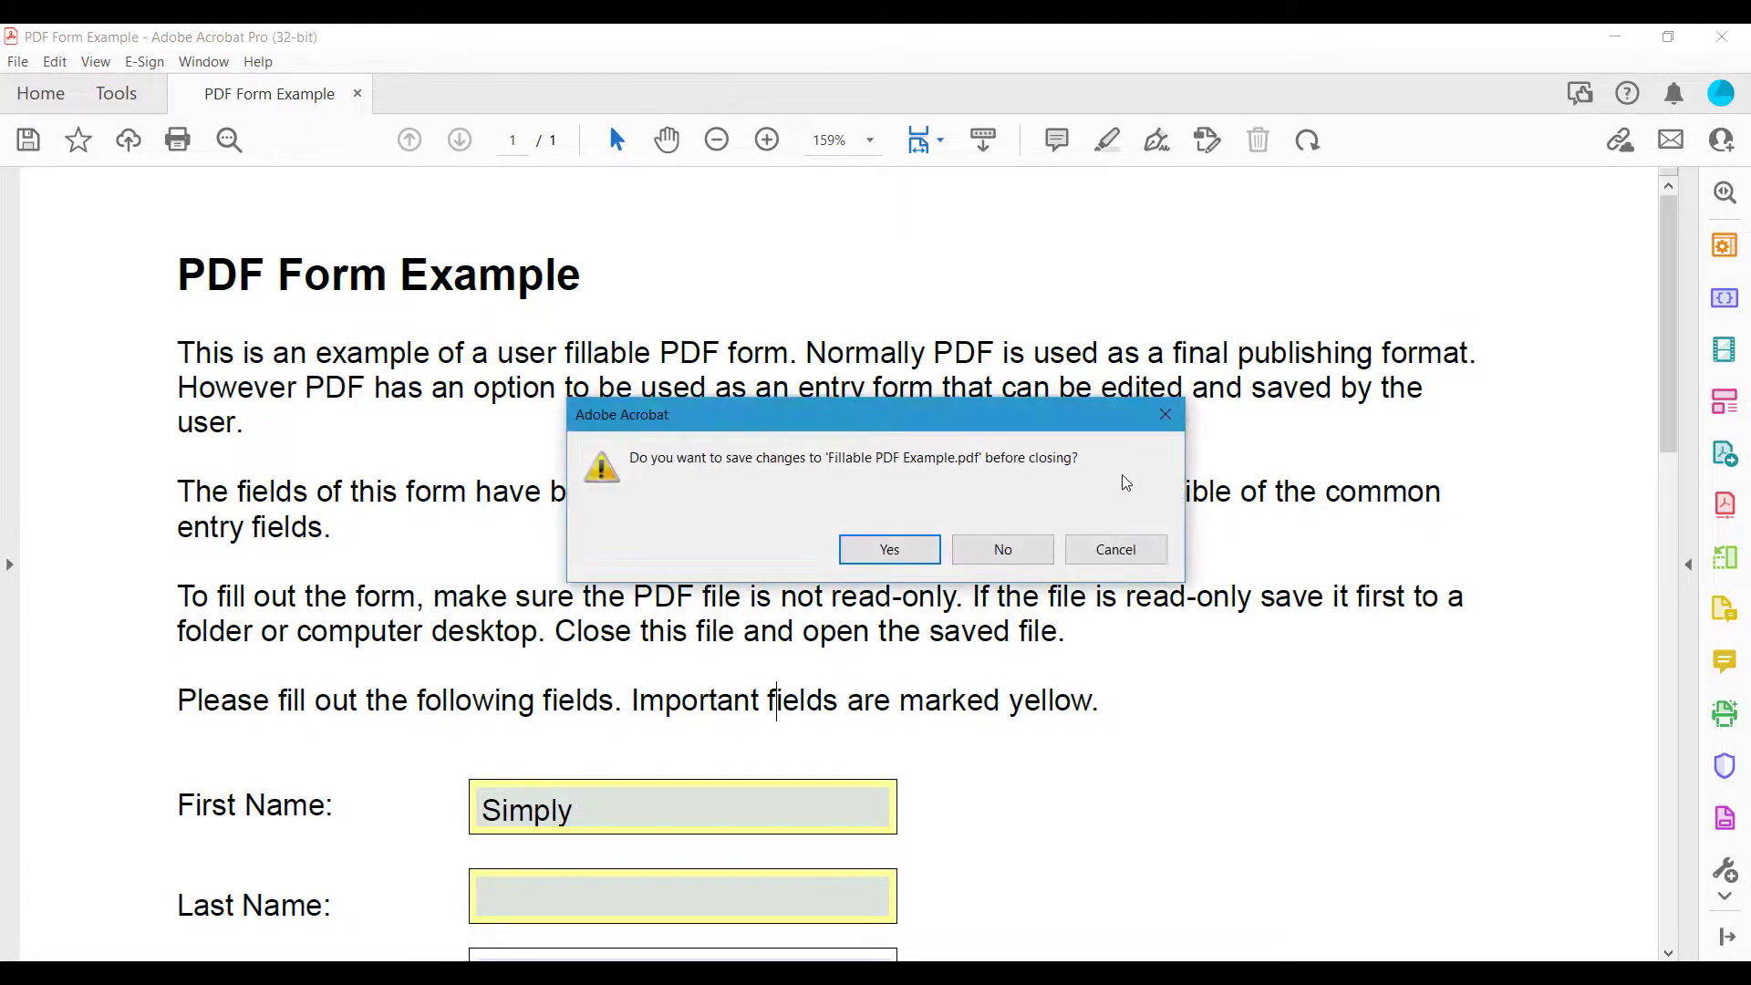
pyautogui.click(1004, 550)
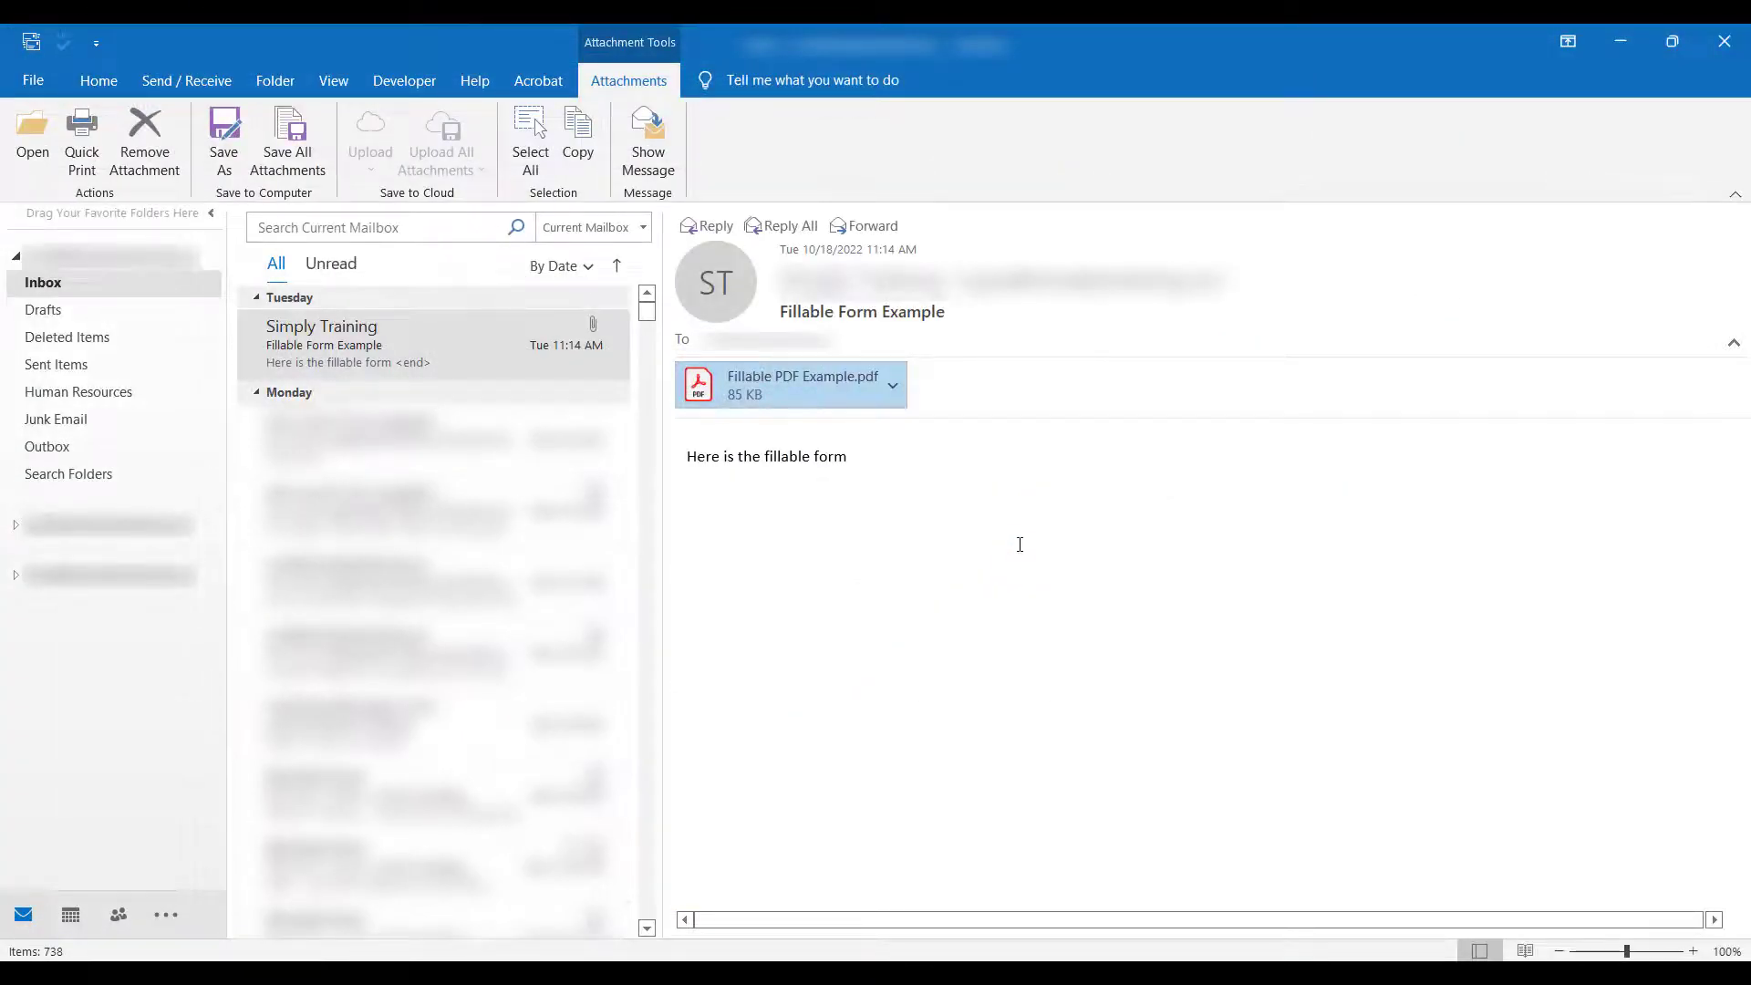
pyautogui.click(896, 390)
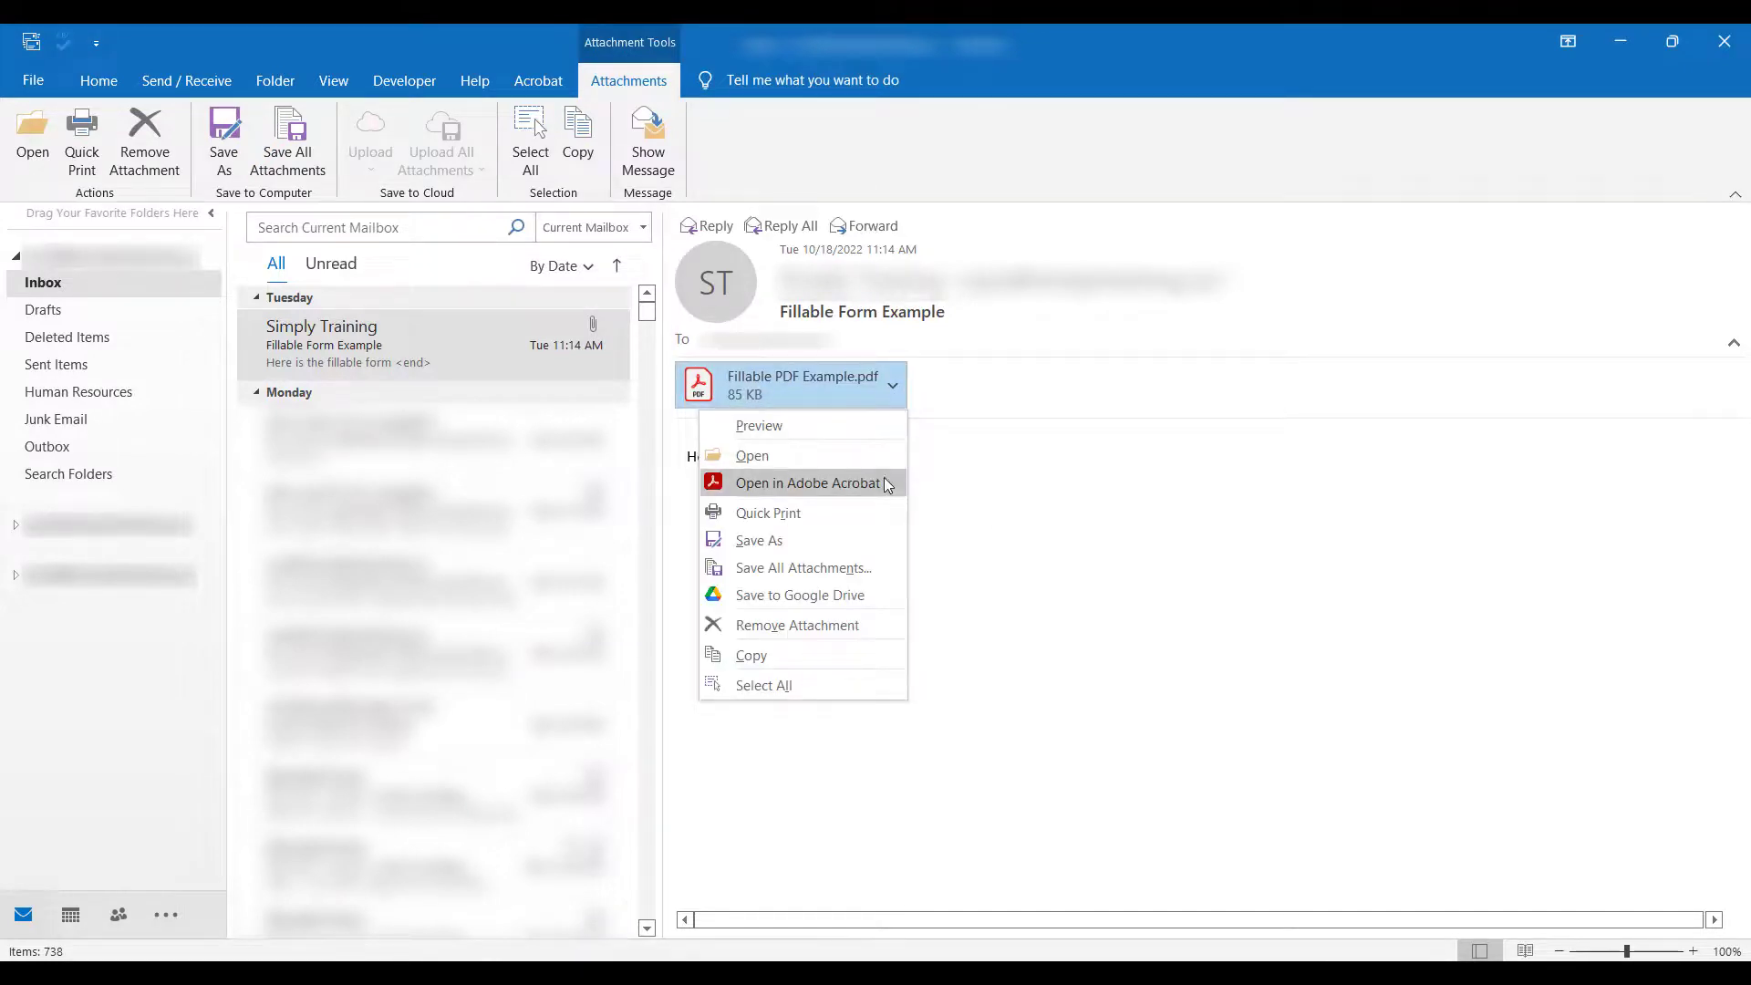
pyautogui.click(886, 547)
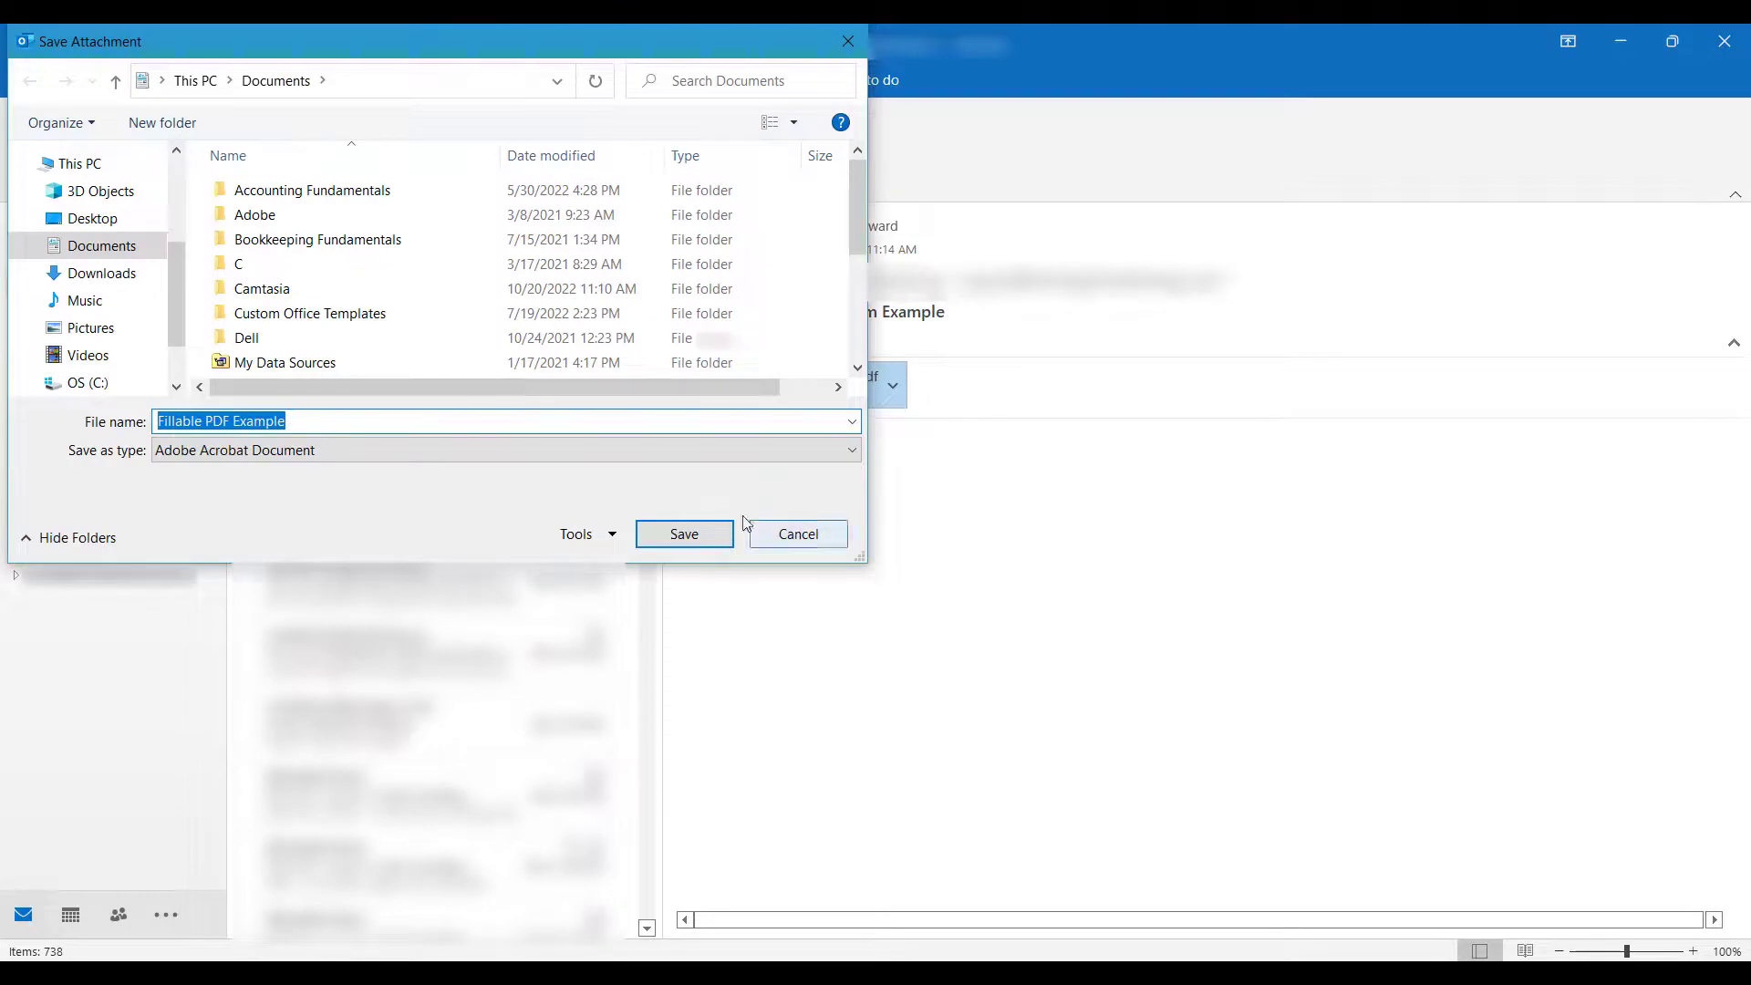
pyautogui.click(127, 218)
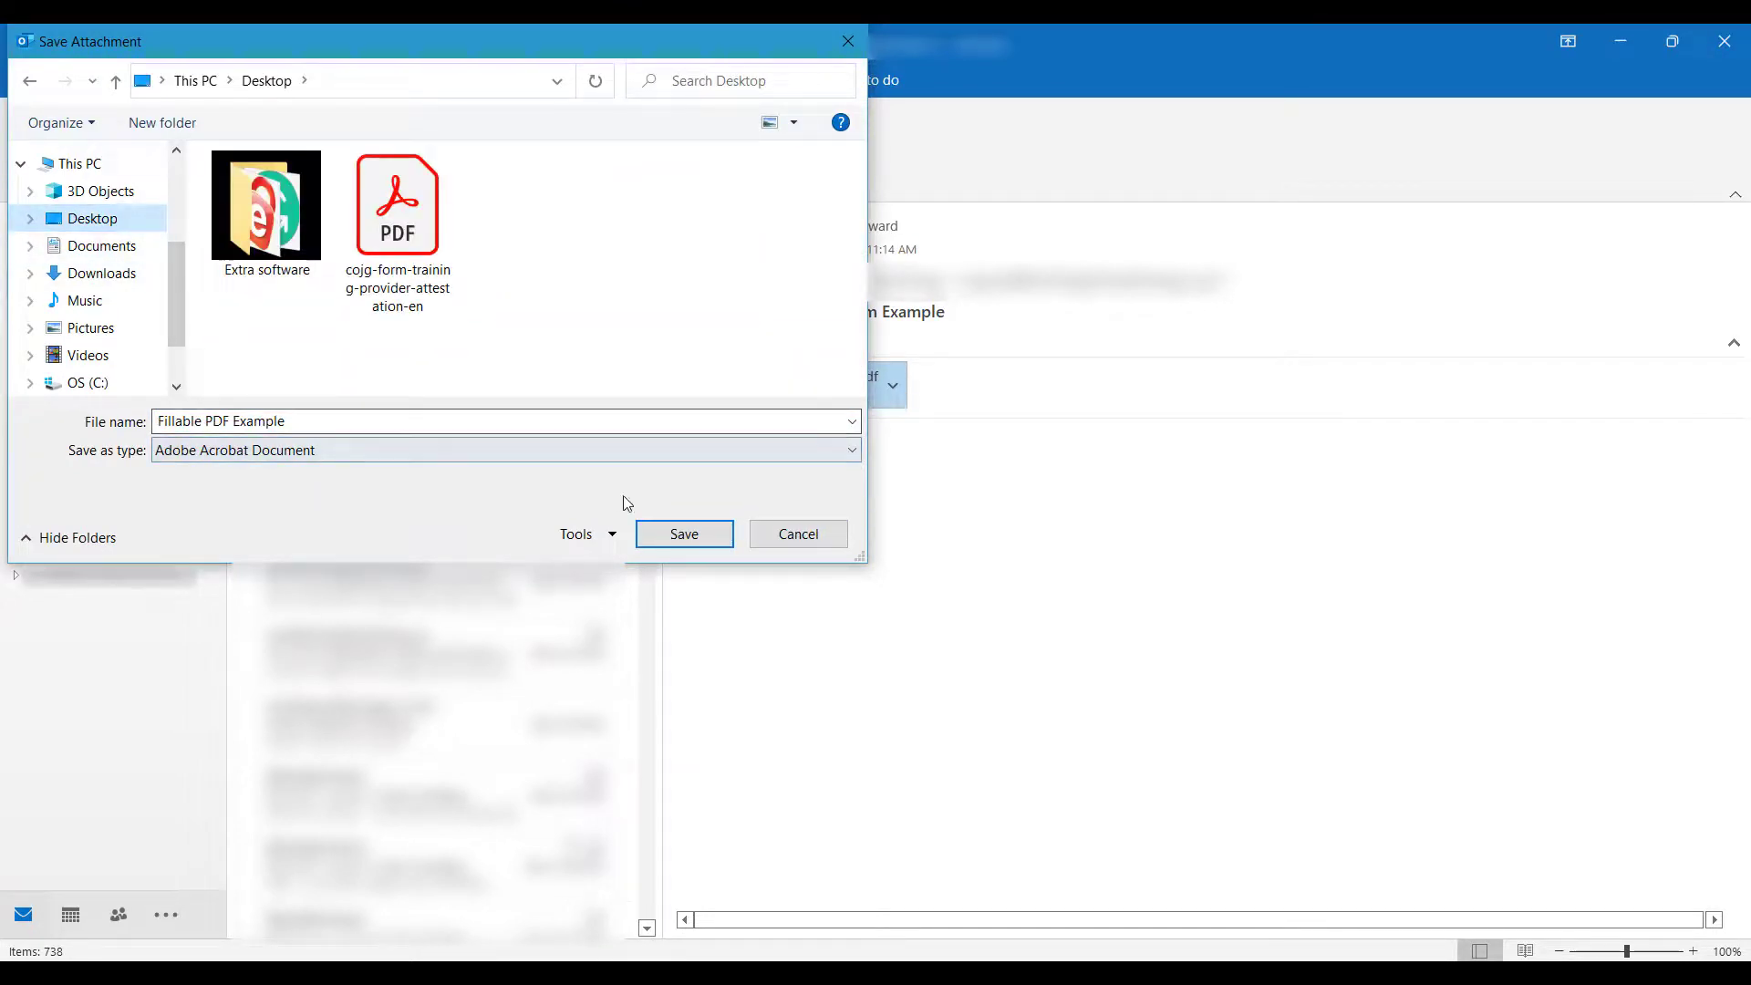
pyautogui.click(774, 542)
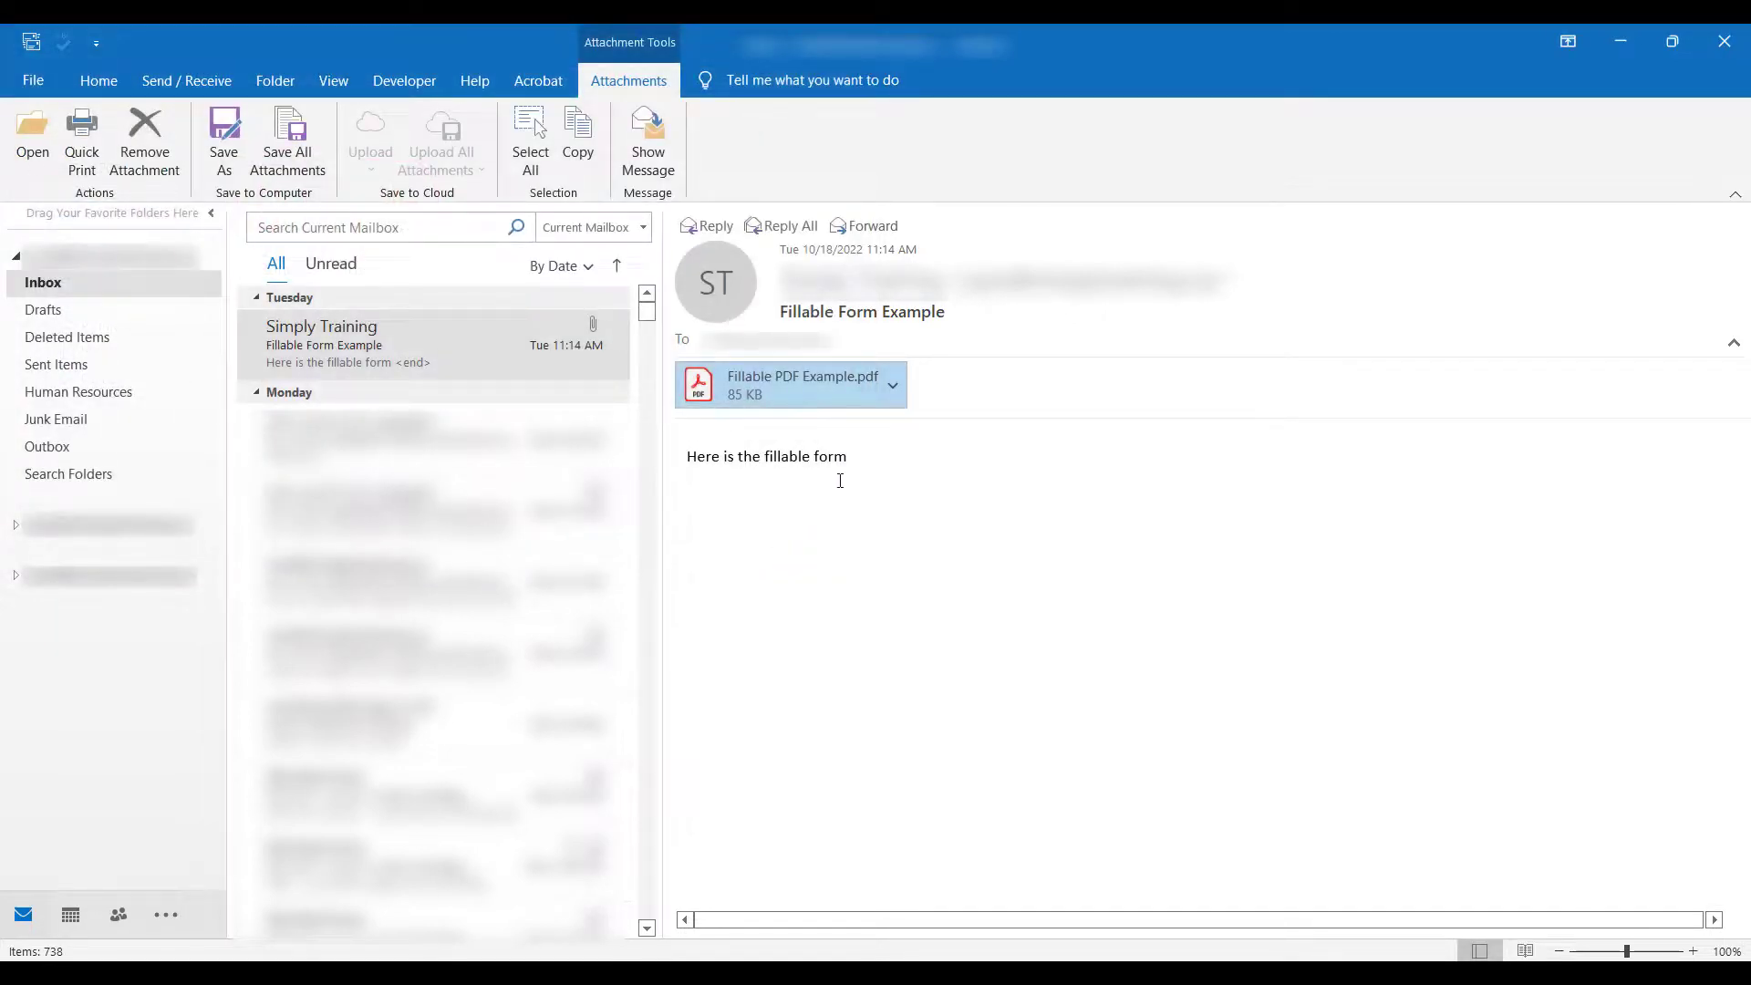
# Copy the "Fillable PDF Example.pdf" attachment from the email and paste it into the Desktop folder in File Explorer.
pyautogui.click(891, 386)
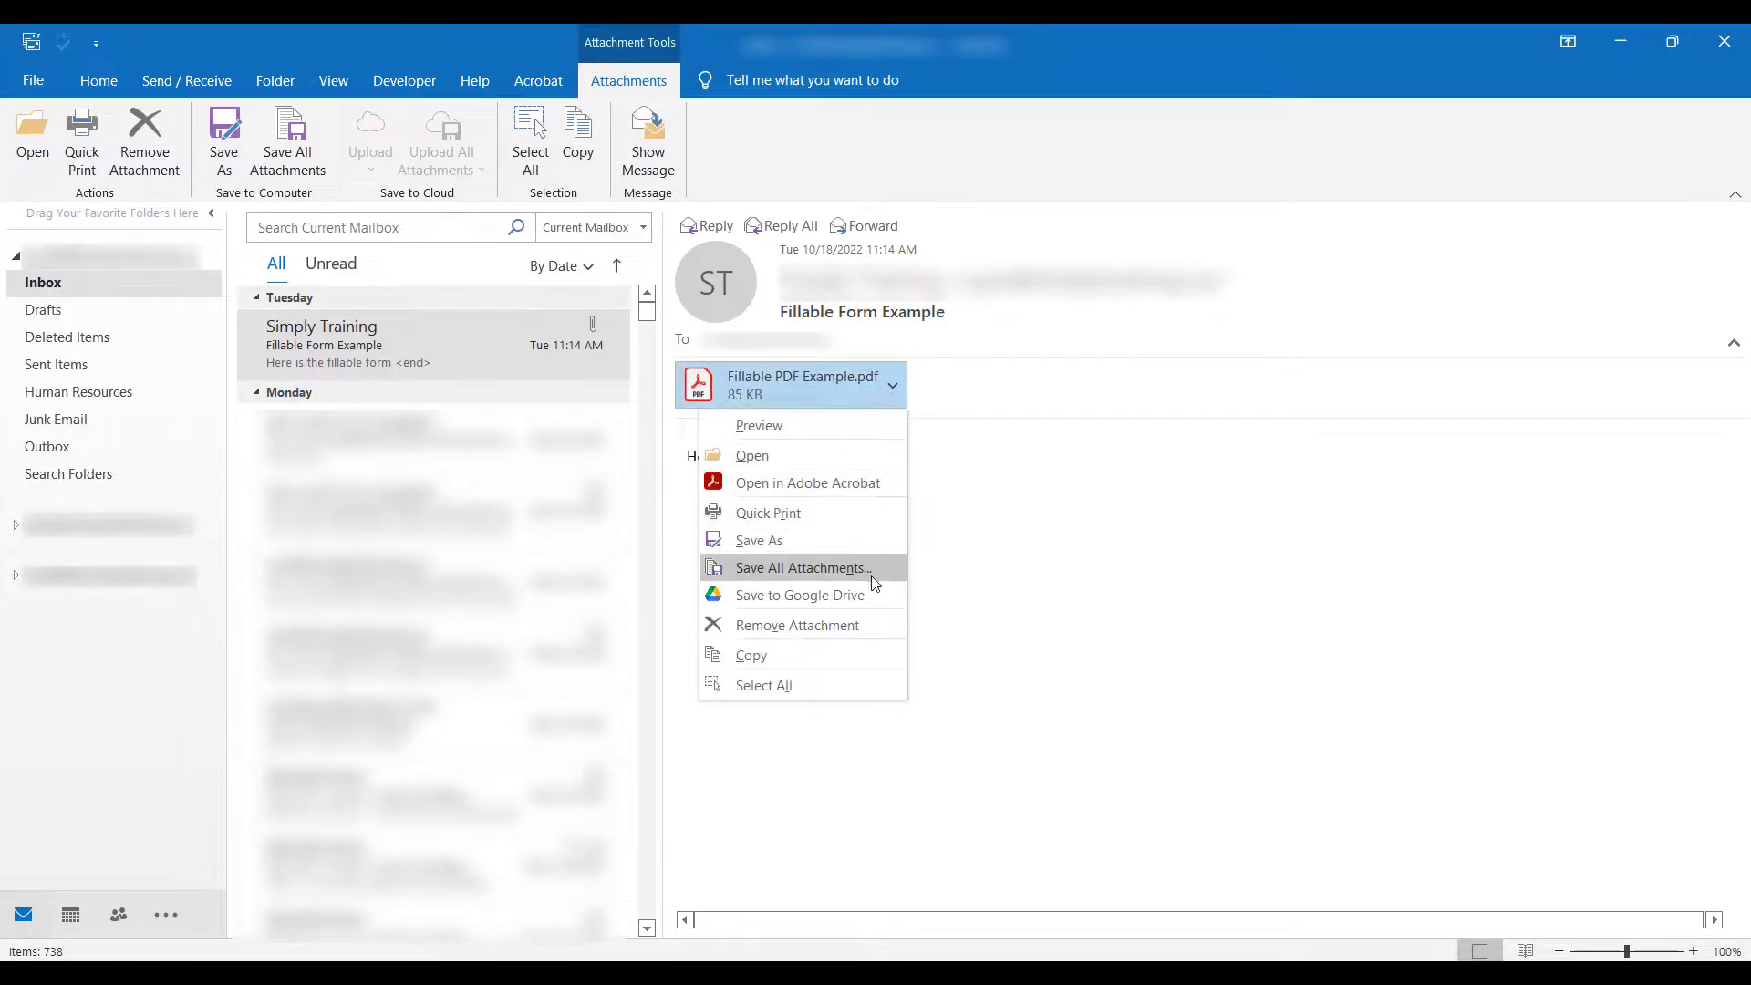
pyautogui.click(861, 658)
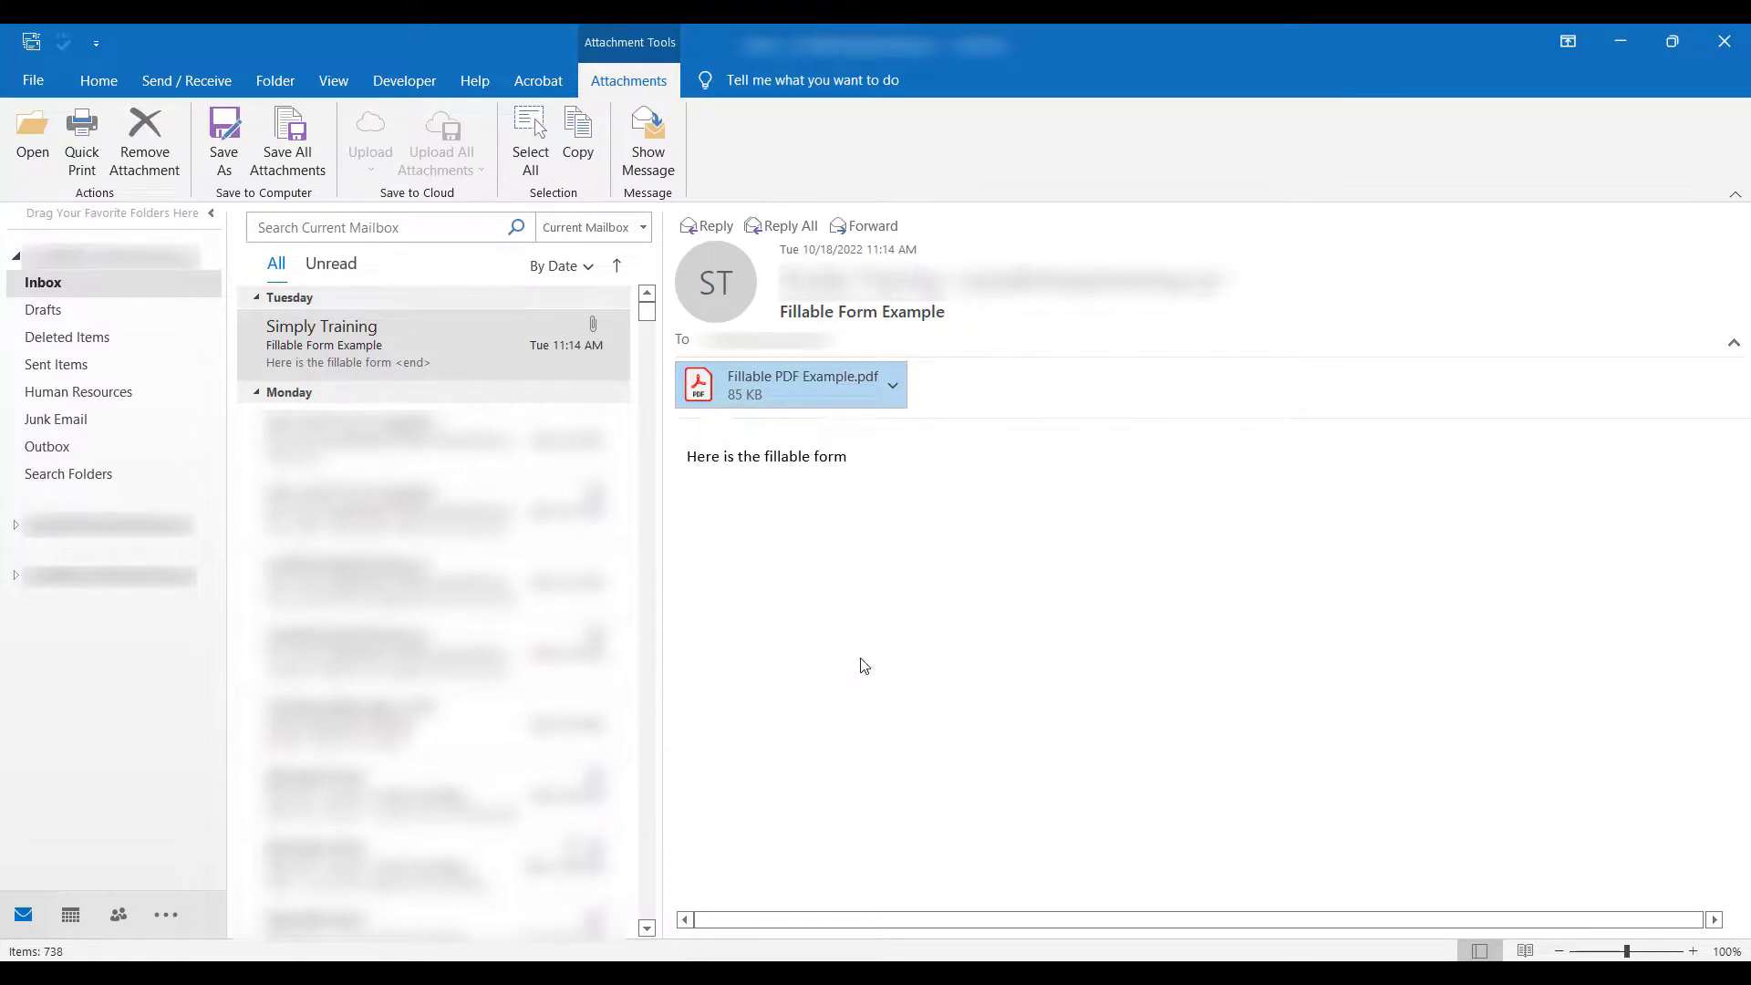
pyautogui.click(629, 972)
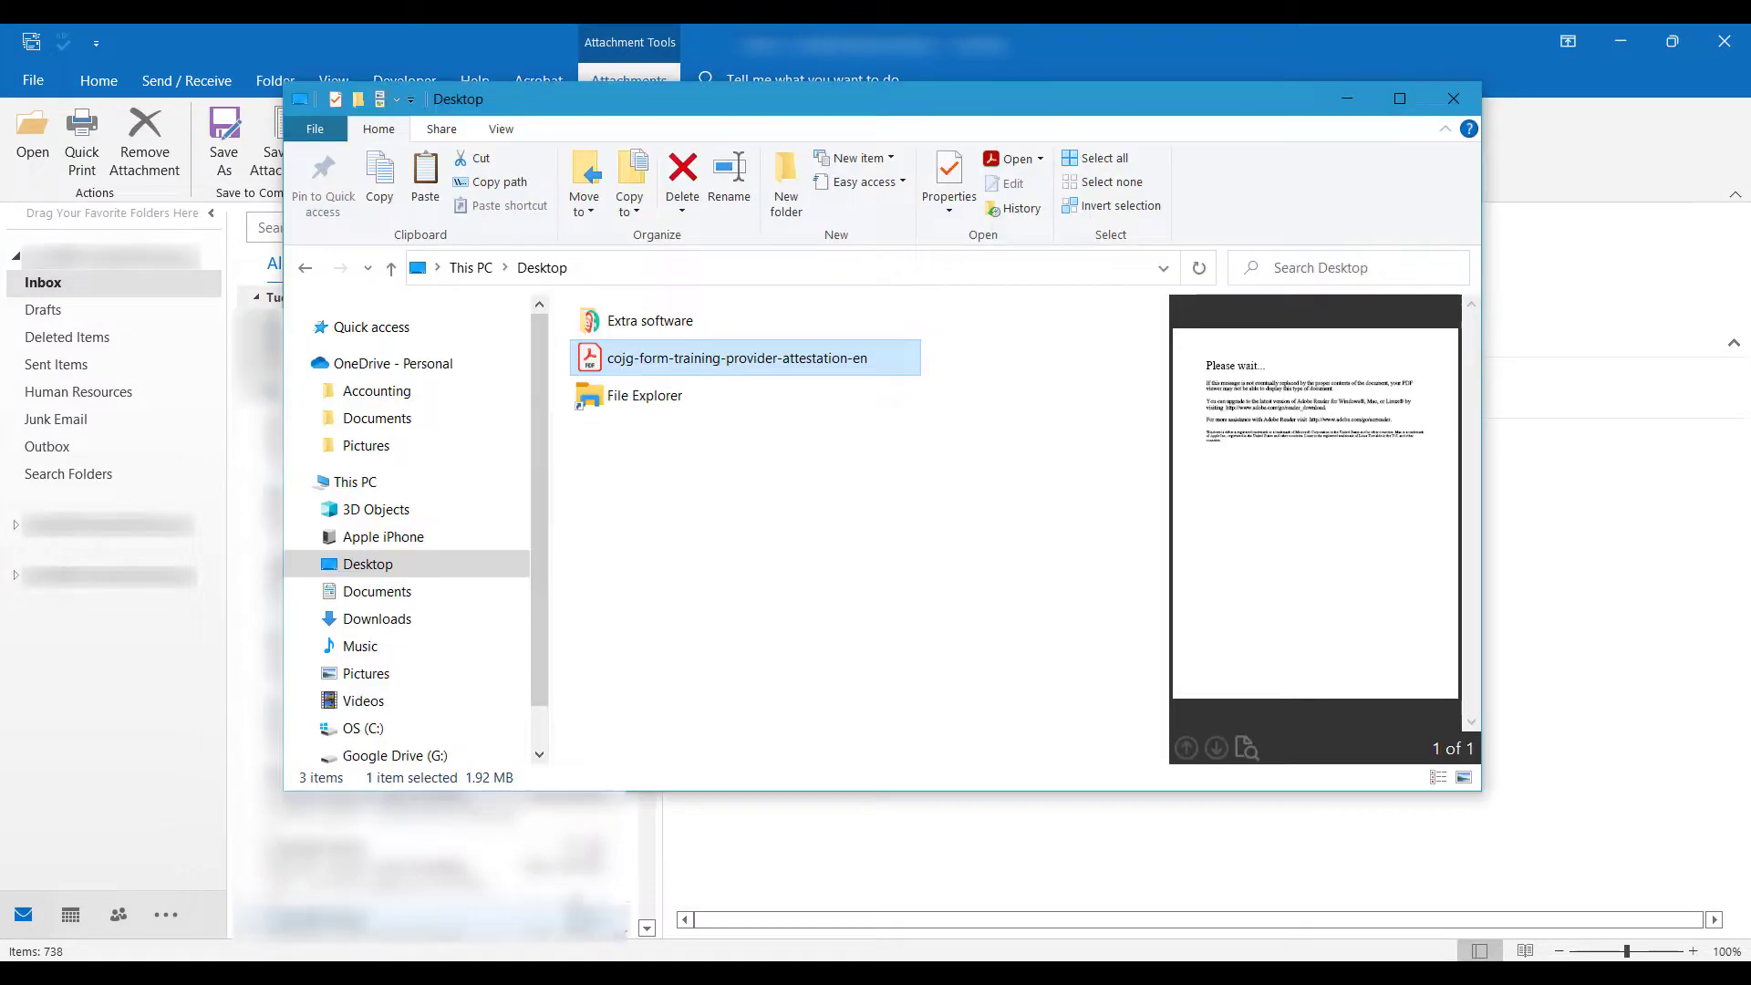
pyautogui.click(685, 459)
pyautogui.rightClick(685, 459)
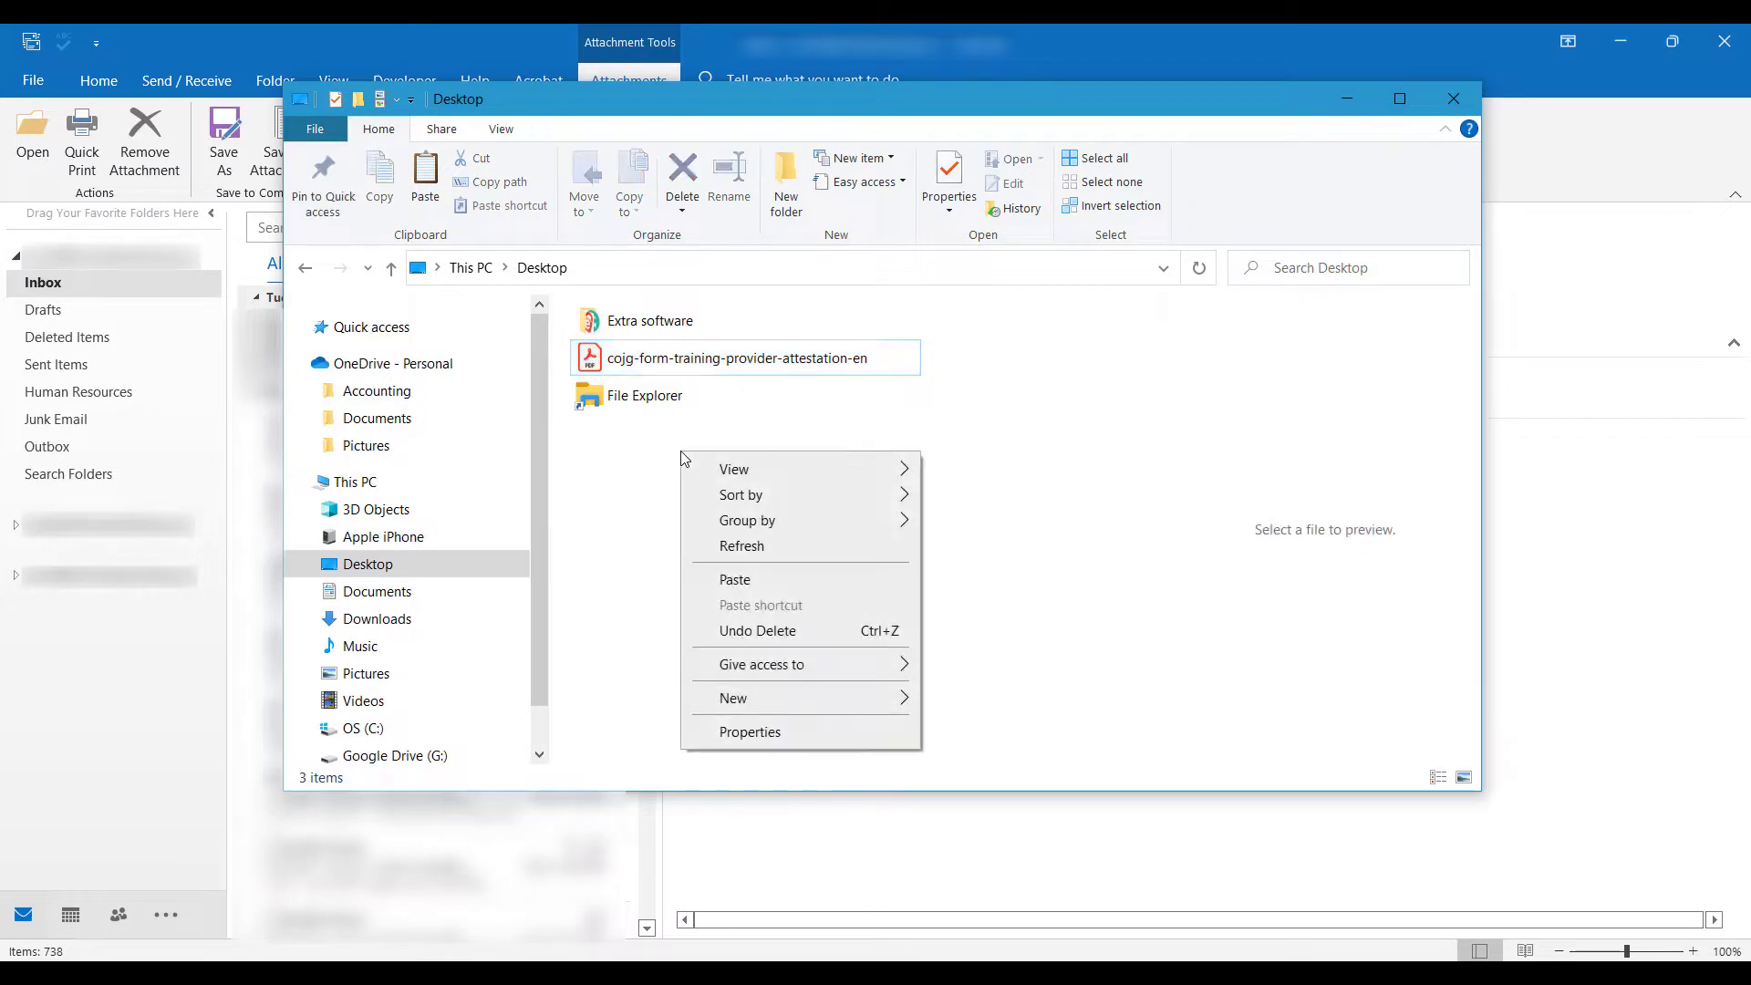
pyautogui.click(763, 580)
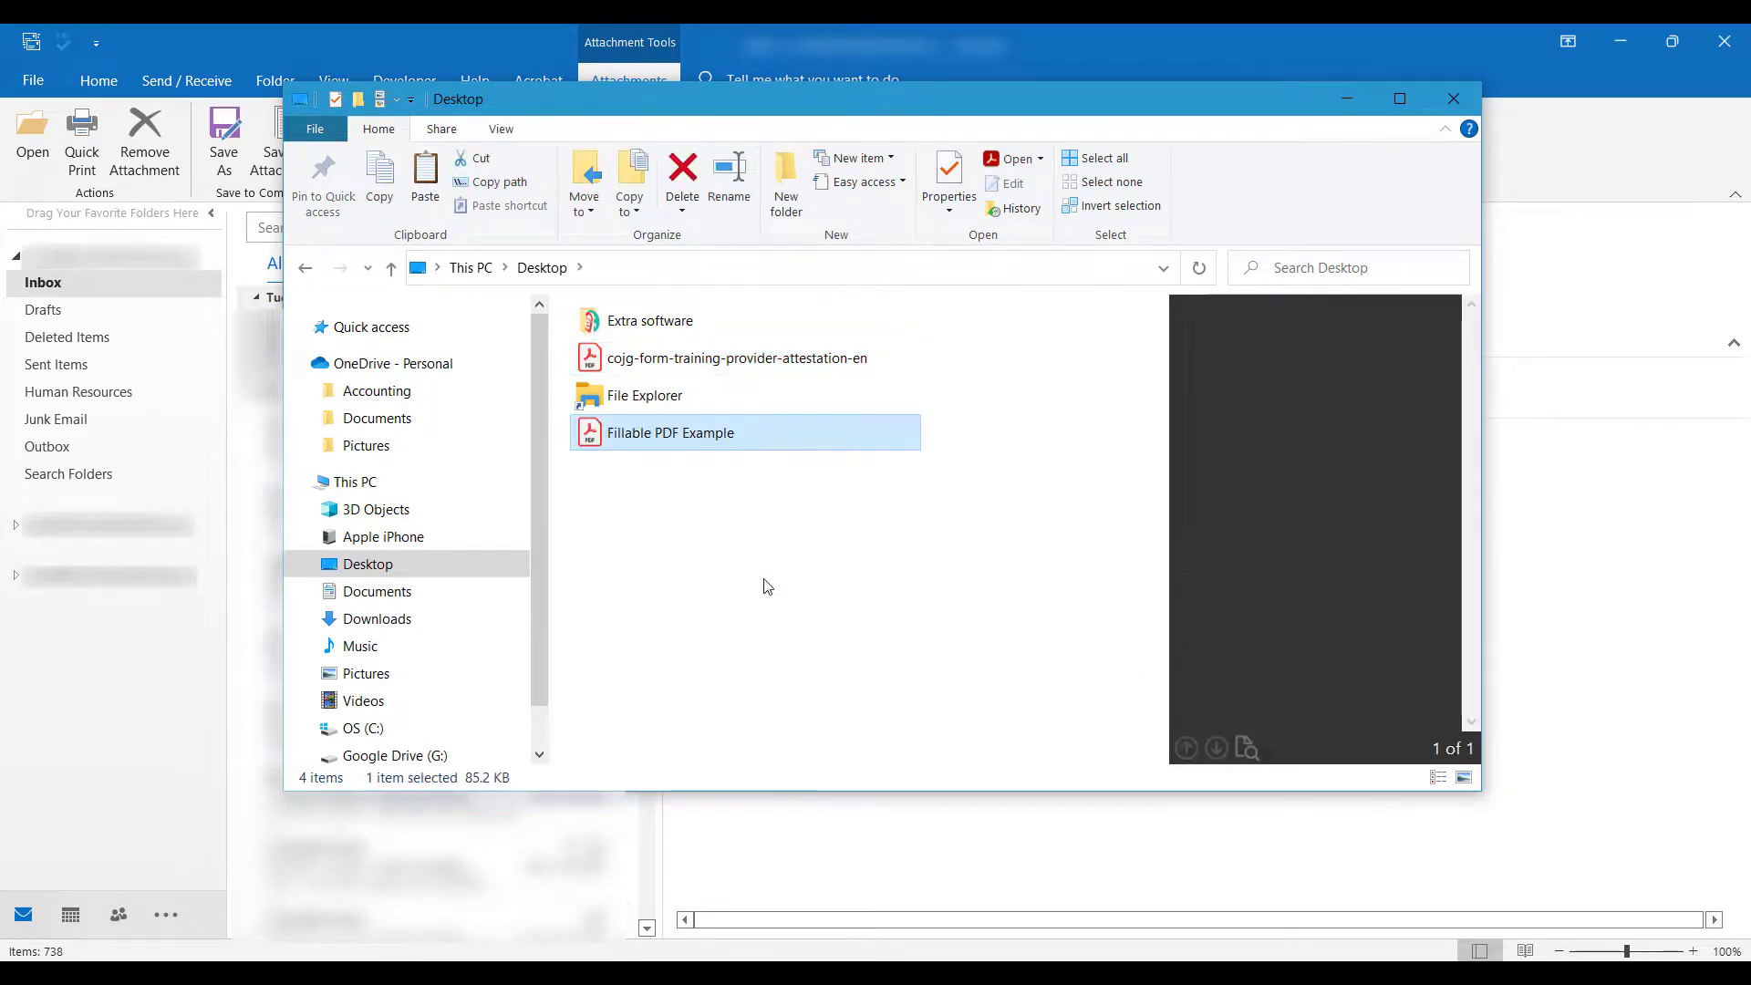
# Open the Desktop copy of "Fillable PDF Example" with Adobe Acrobat, and save and close it with First Name set to "Simply".
pyautogui.rightClick(716, 444)
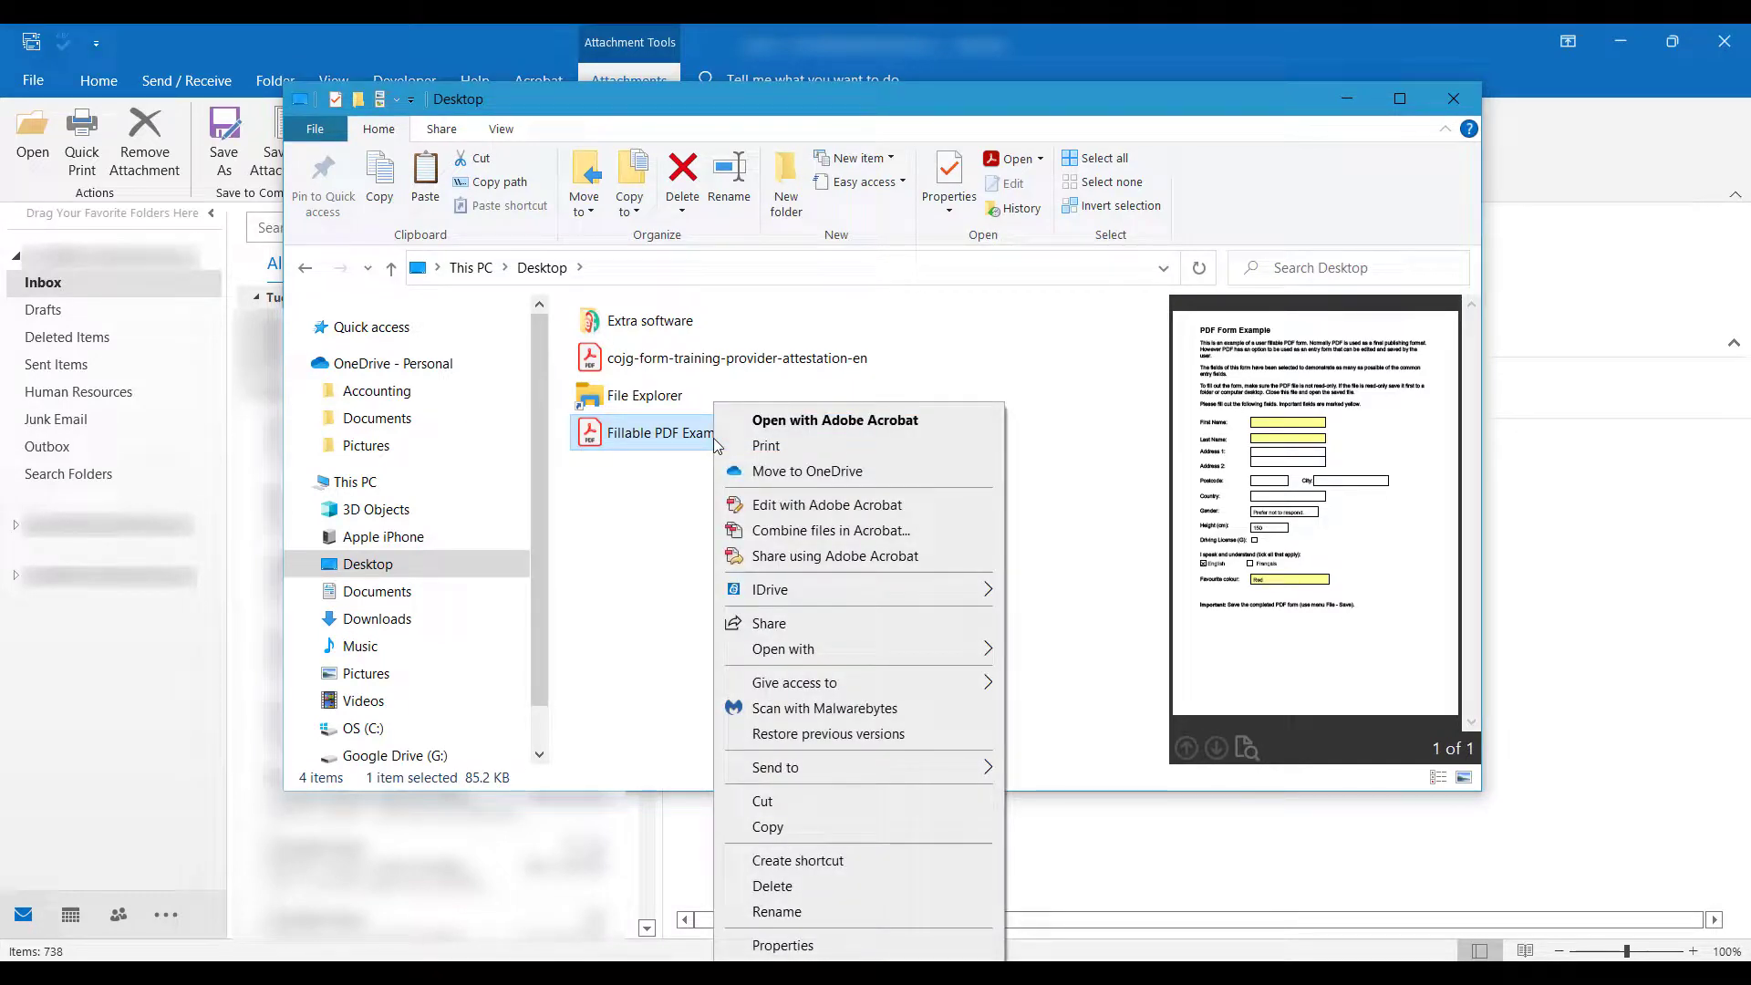
pyautogui.click(813, 426)
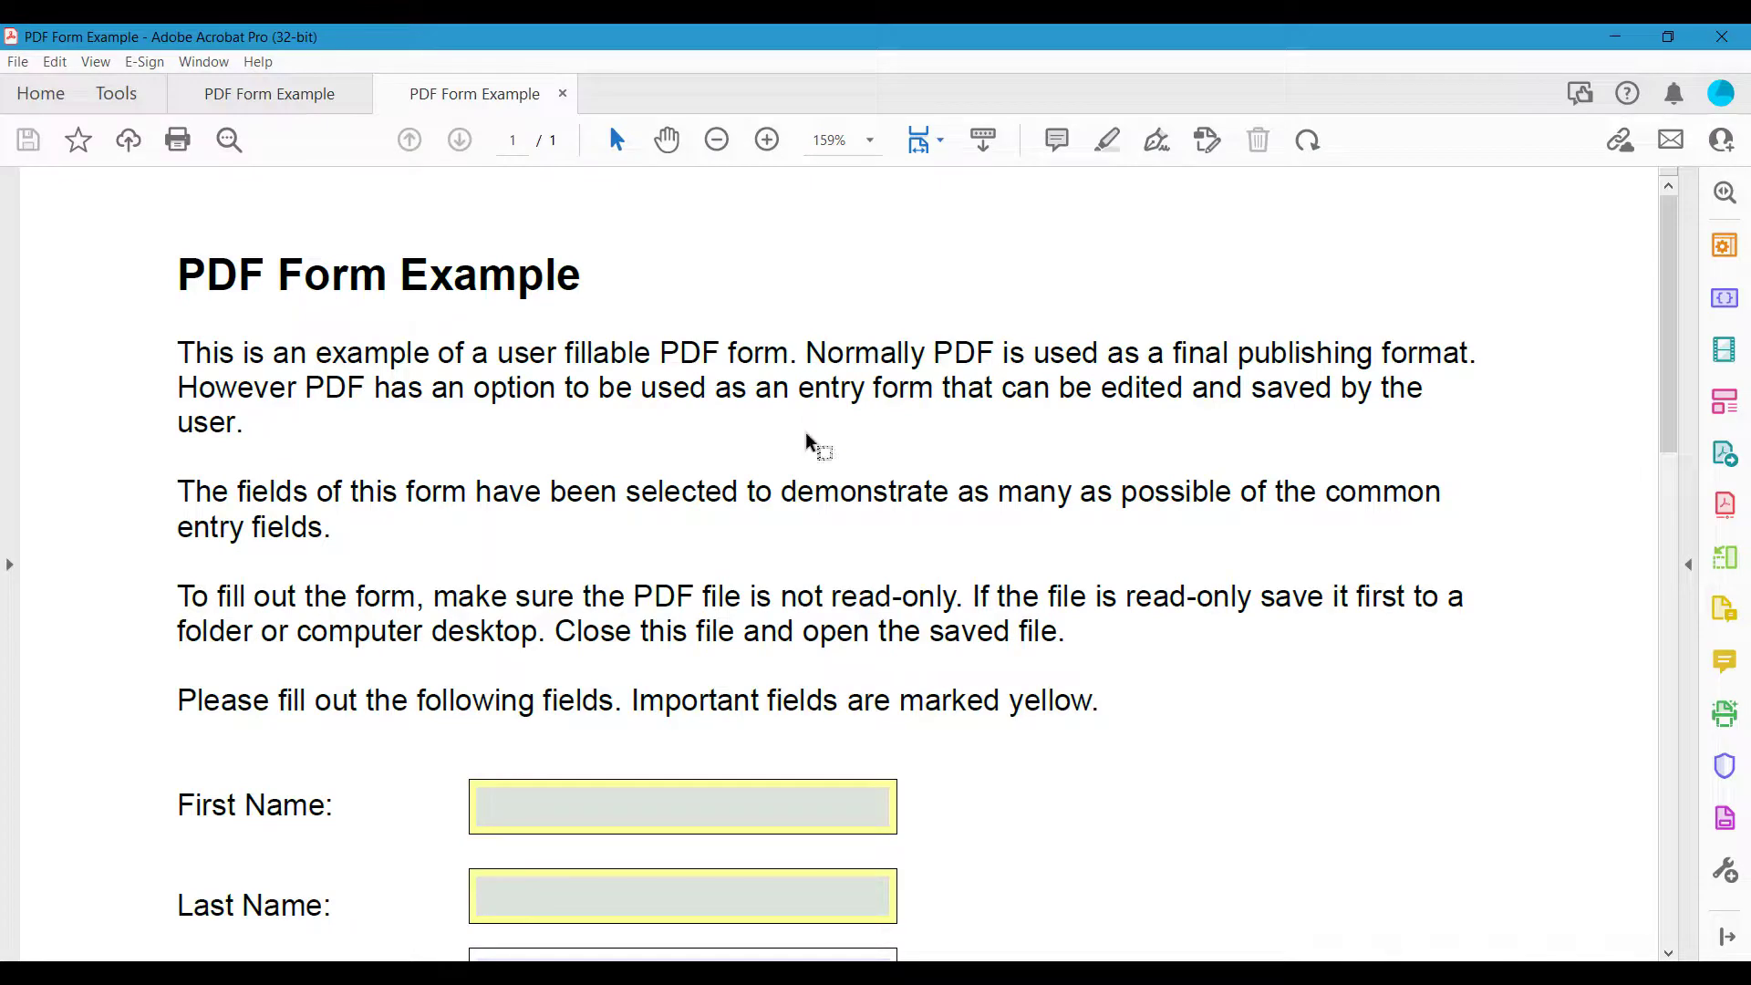
pyautogui.click(701, 801)
pyautogui.write('Simply')
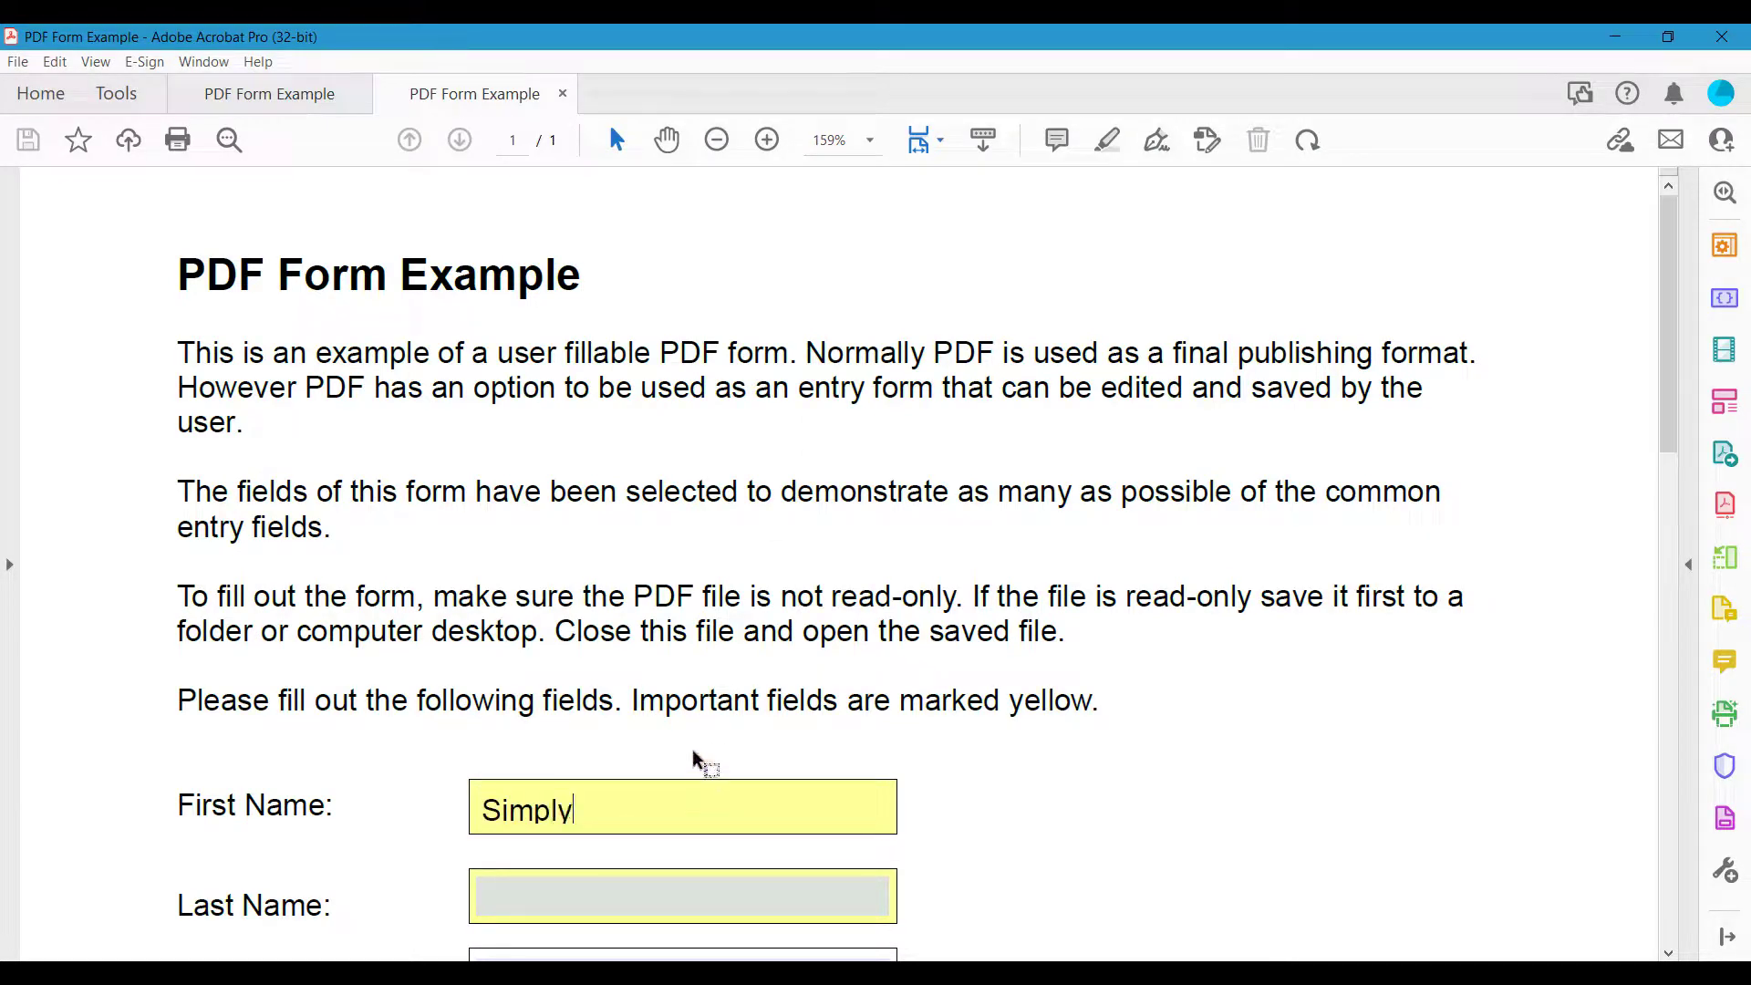
pyautogui.click(470, 548)
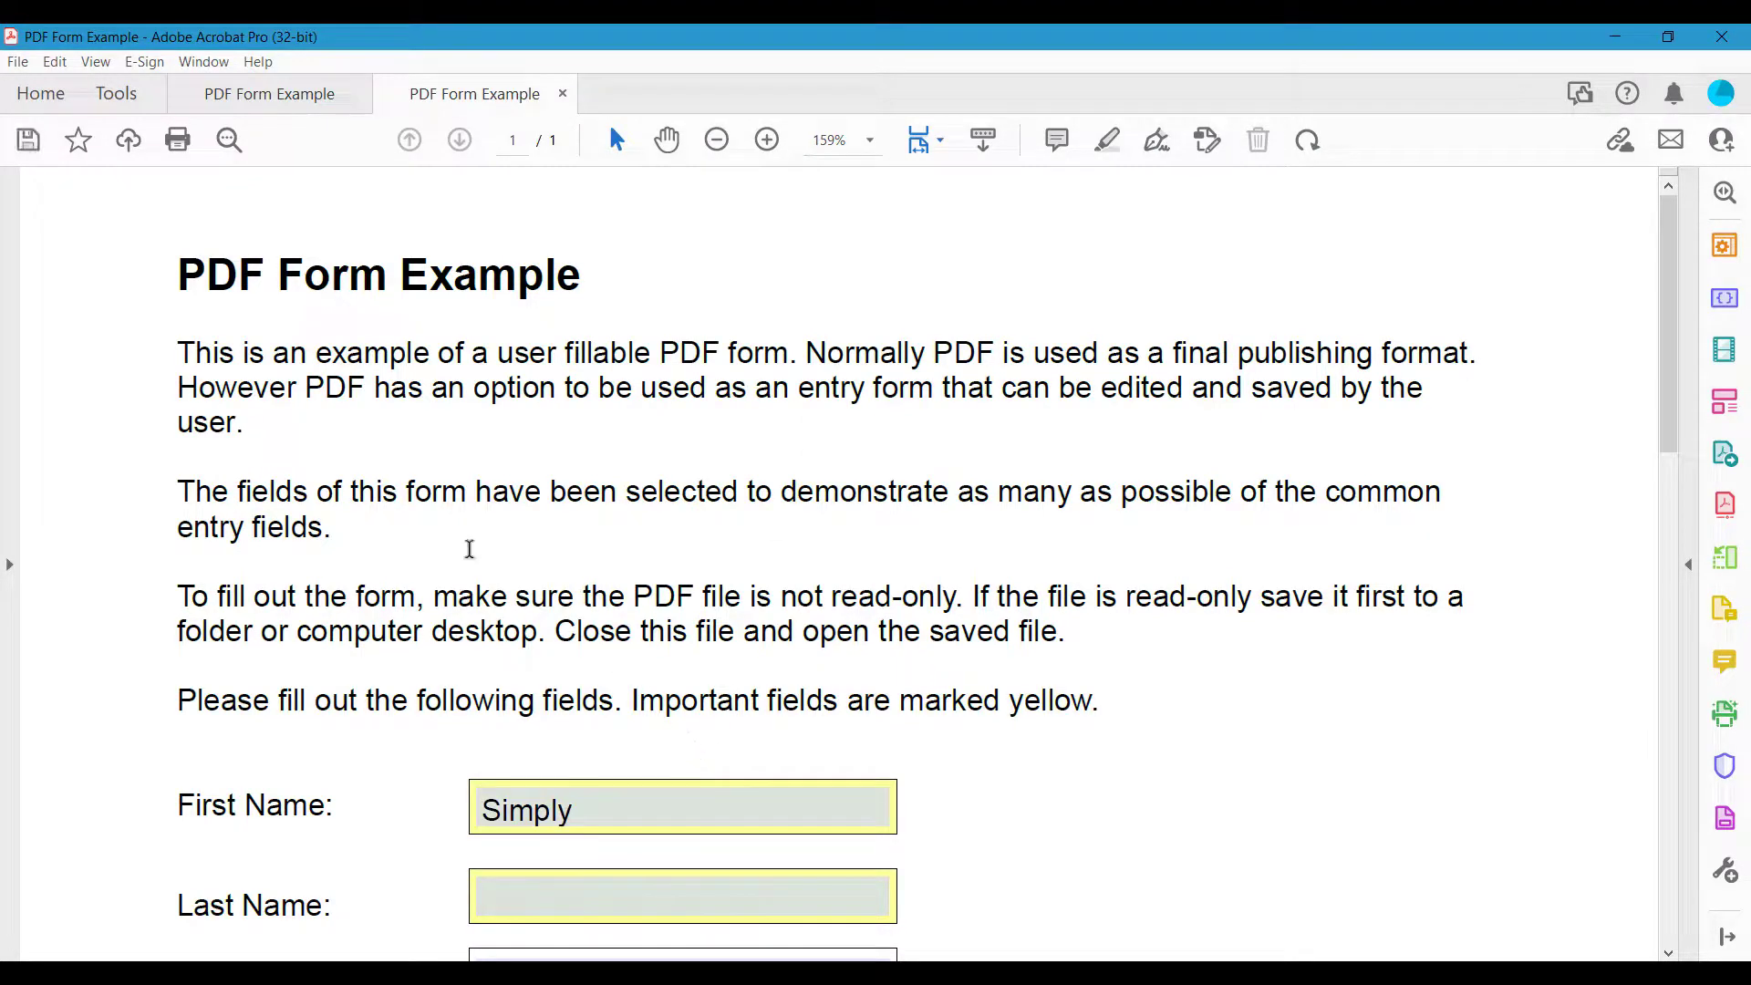
pyautogui.click(35, 146)
pyautogui.click(1725, 39)
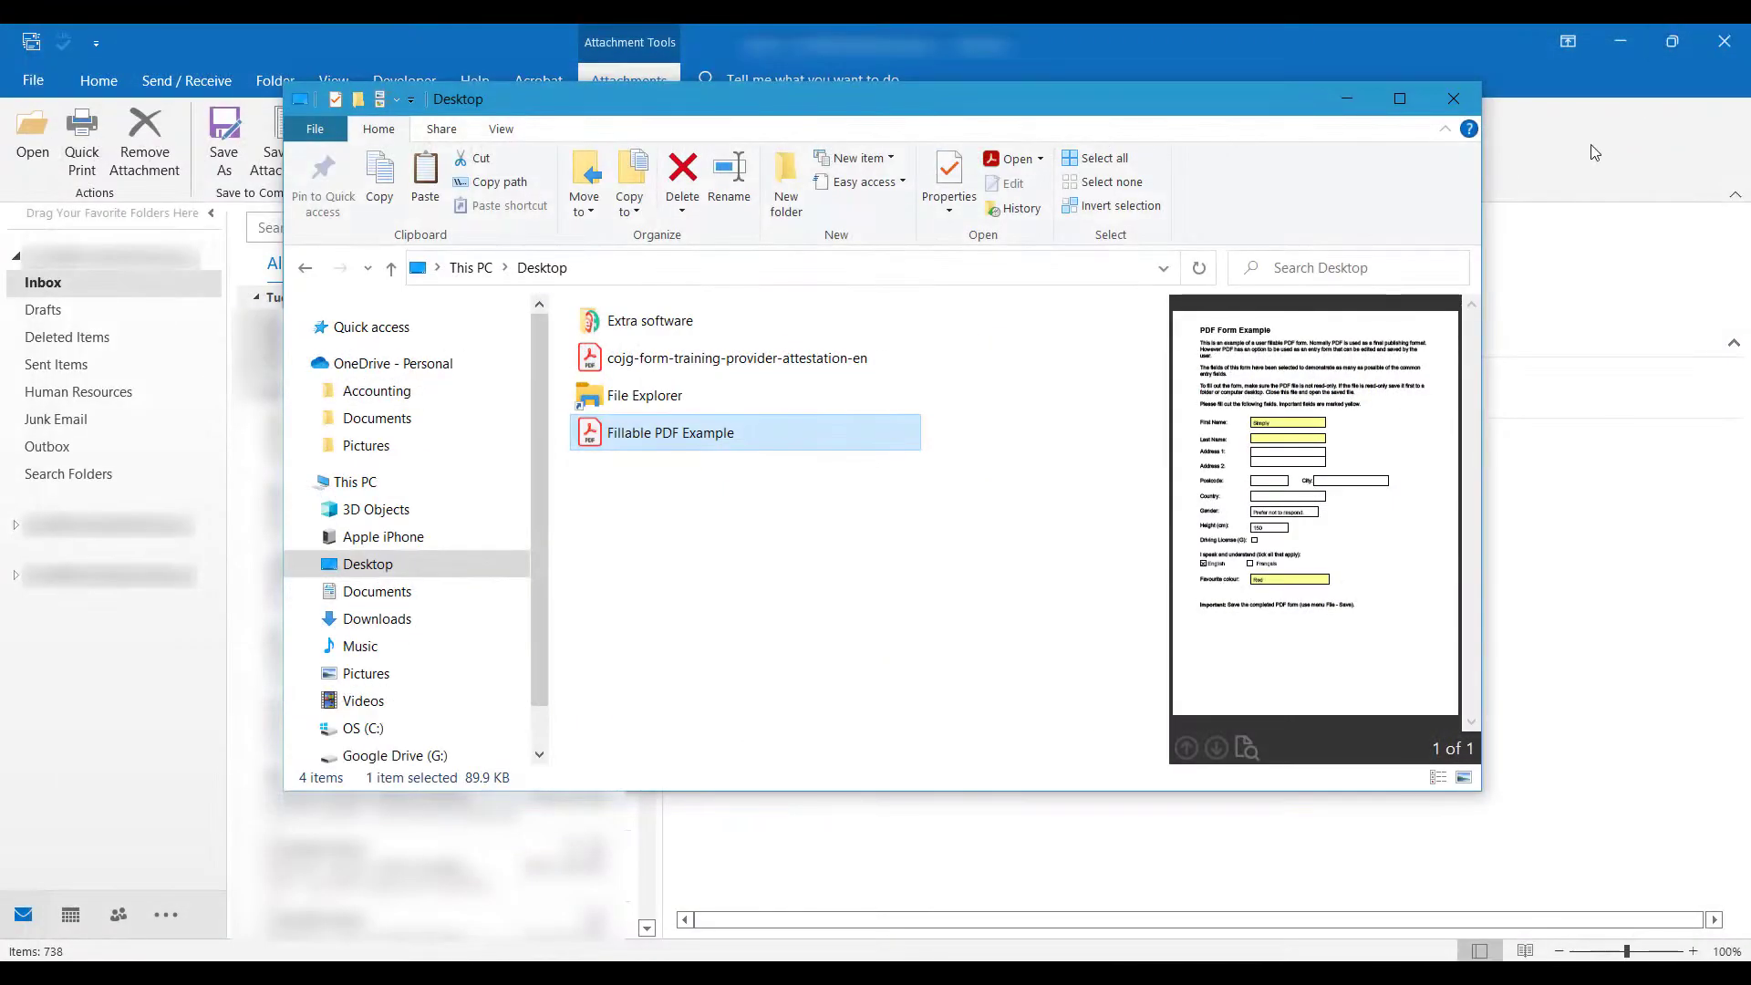
# Return to Outlook, start a new email and choose "Fillable PDF Example" on the Desktop as its attachment.
pyautogui.click(925, 839)
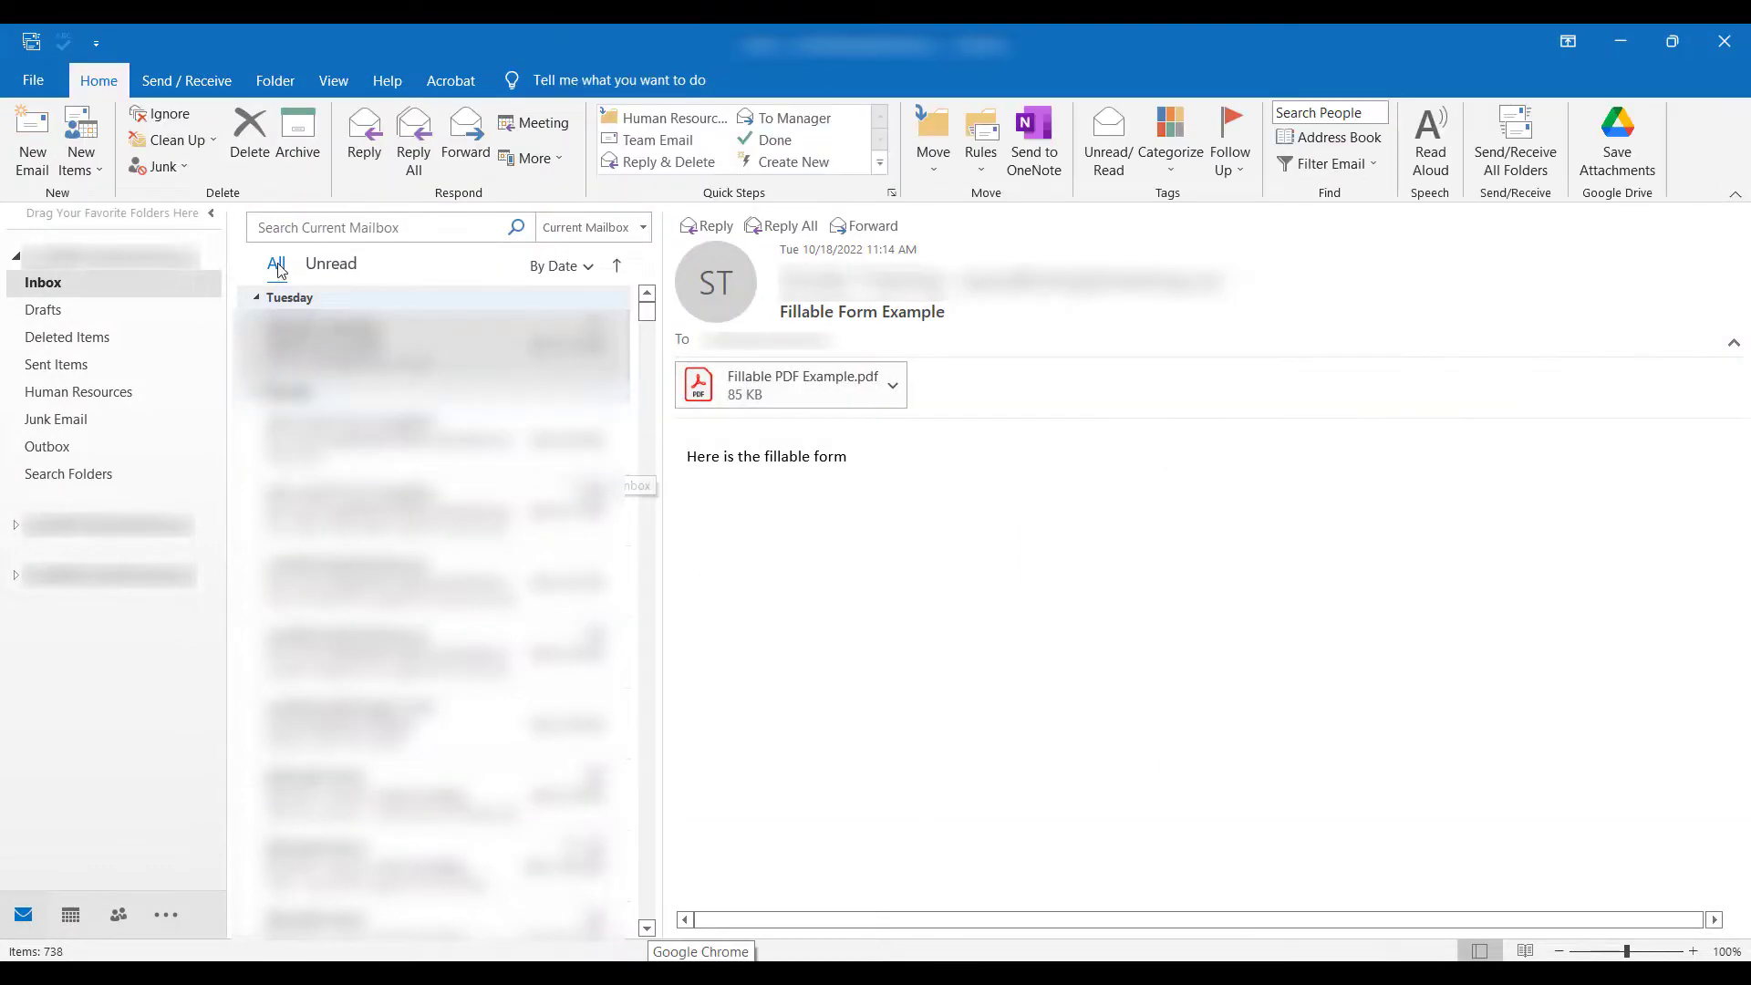
pyautogui.click(45, 145)
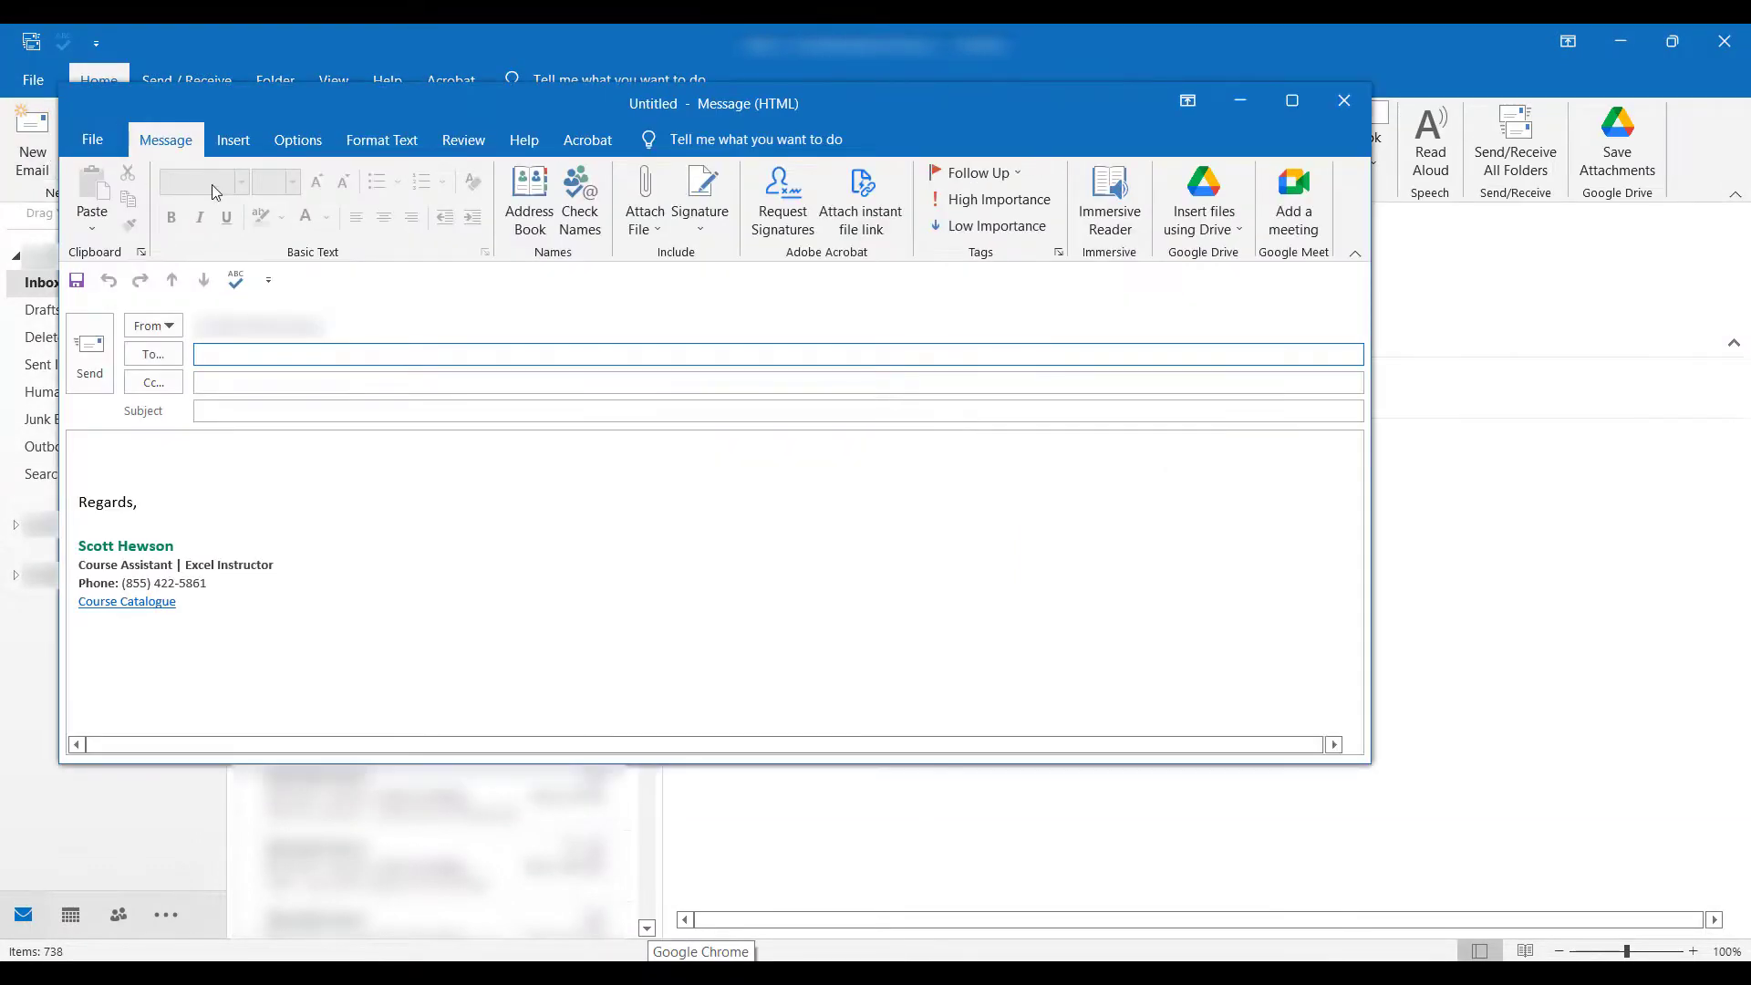
pyautogui.click(644, 205)
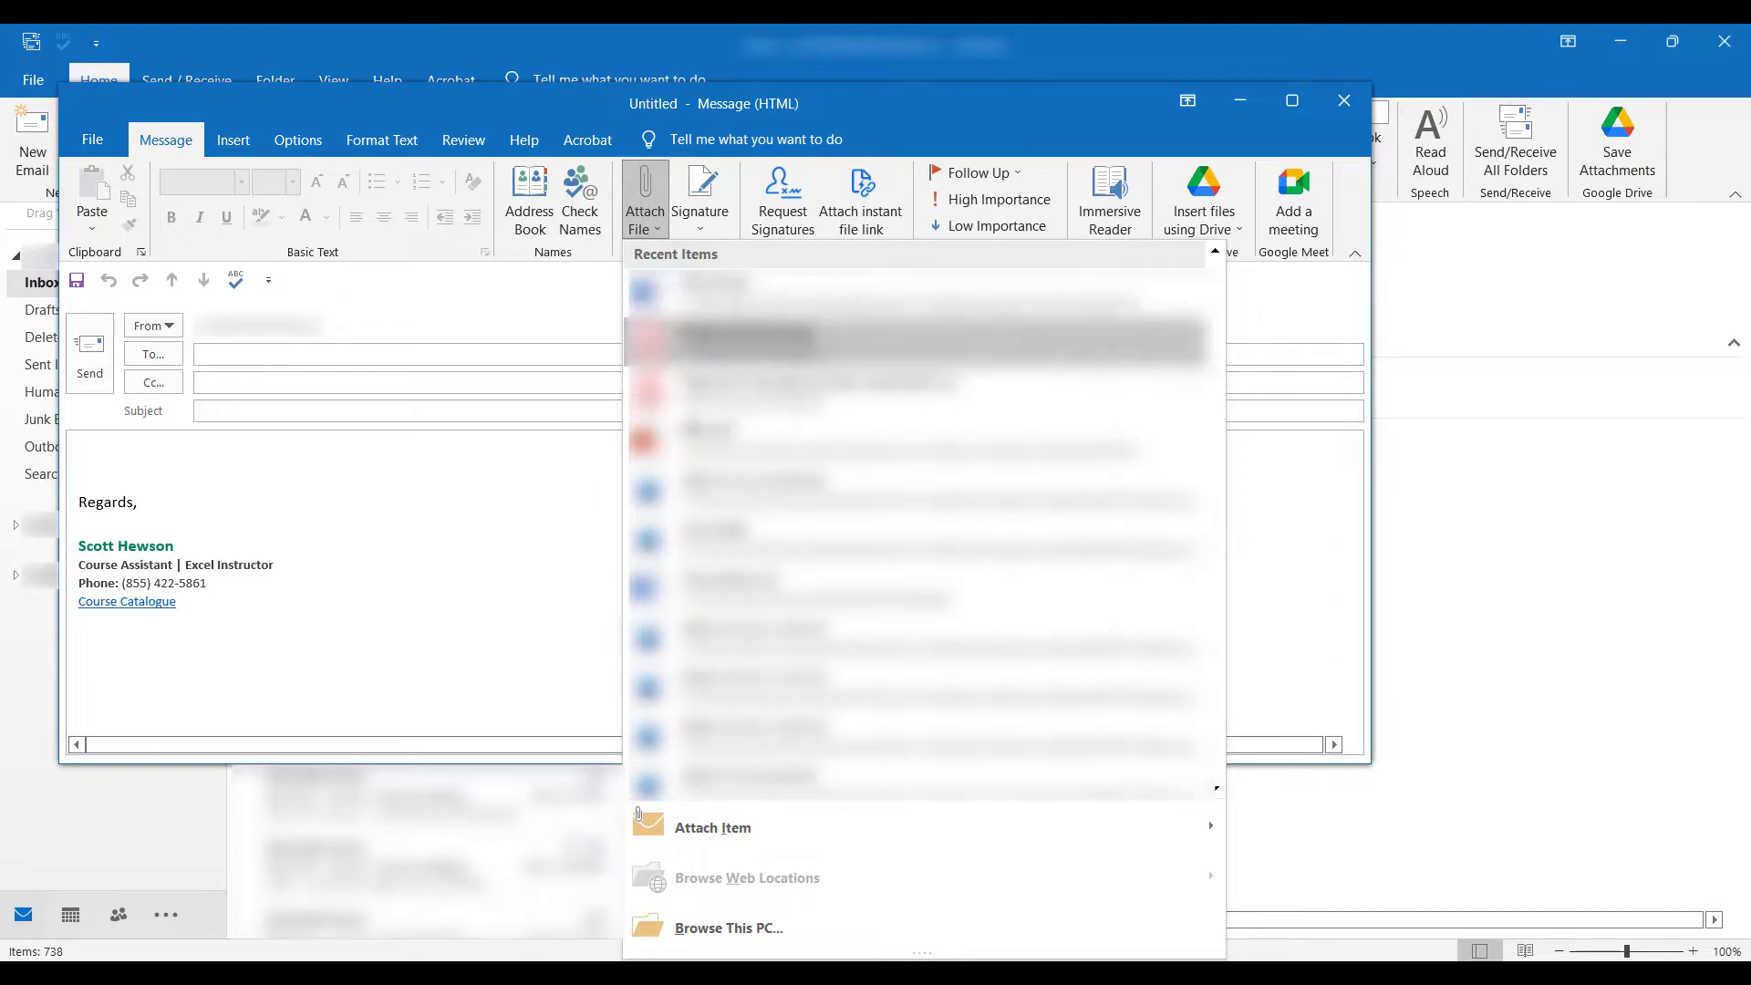
pyautogui.click(690, 925)
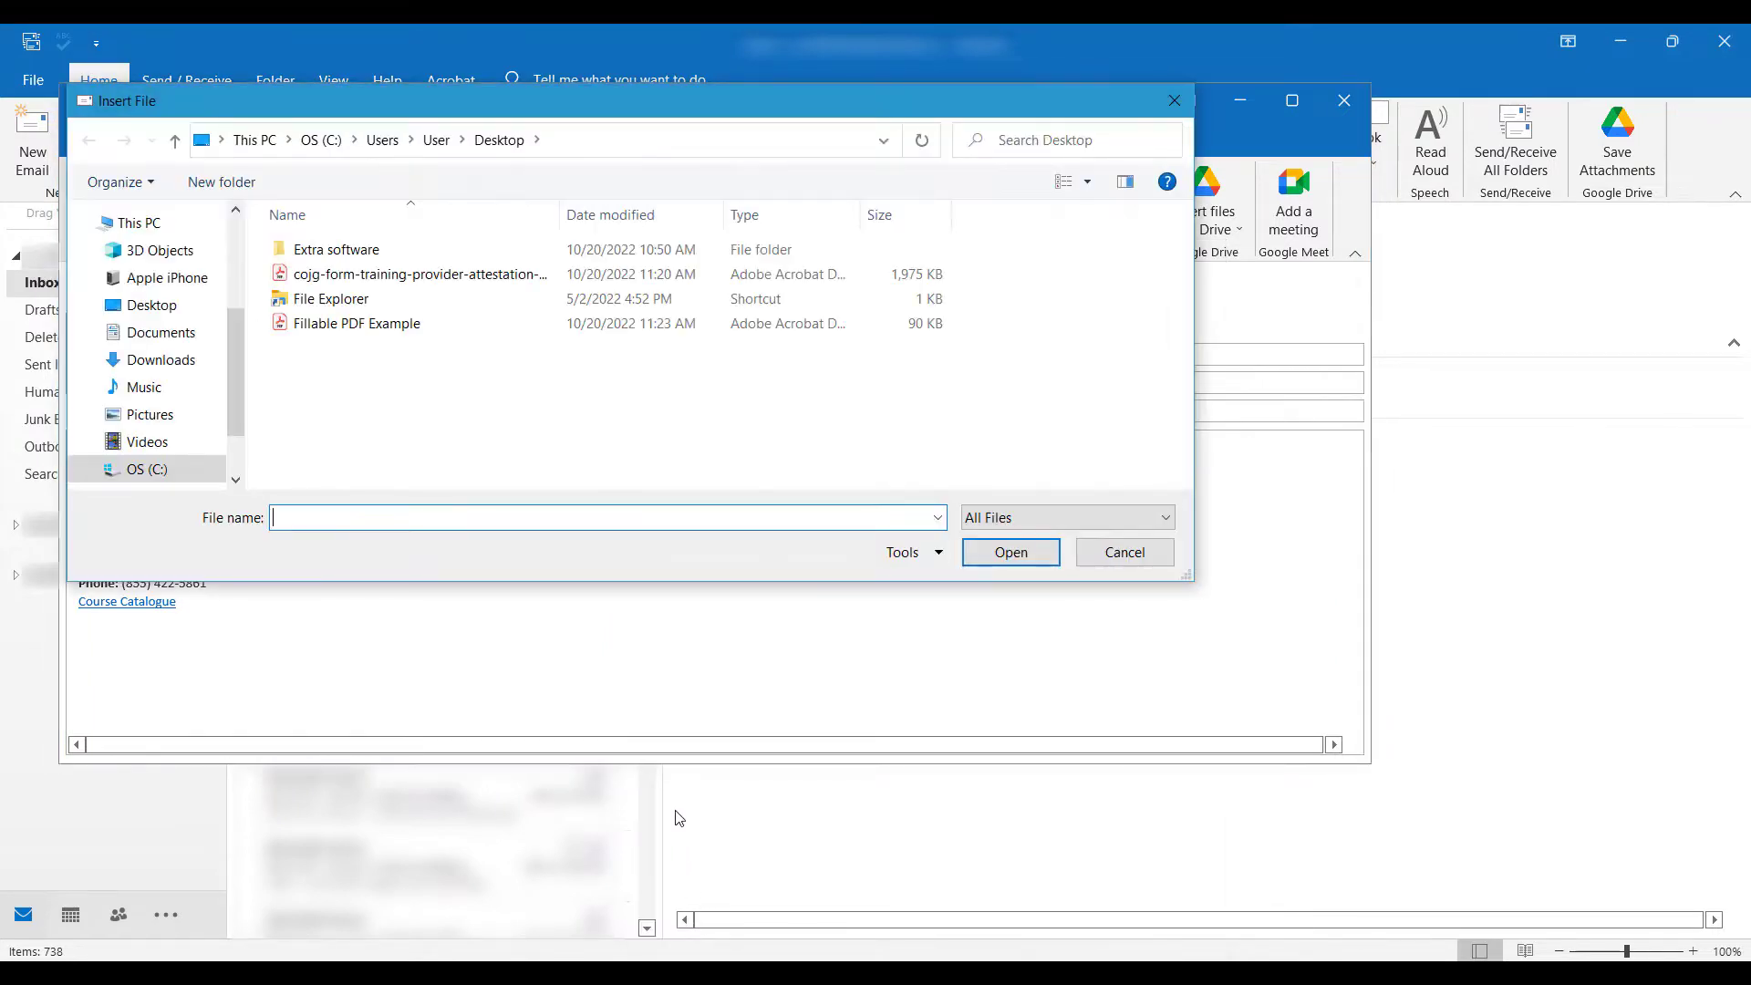
pyautogui.click(628, 322)
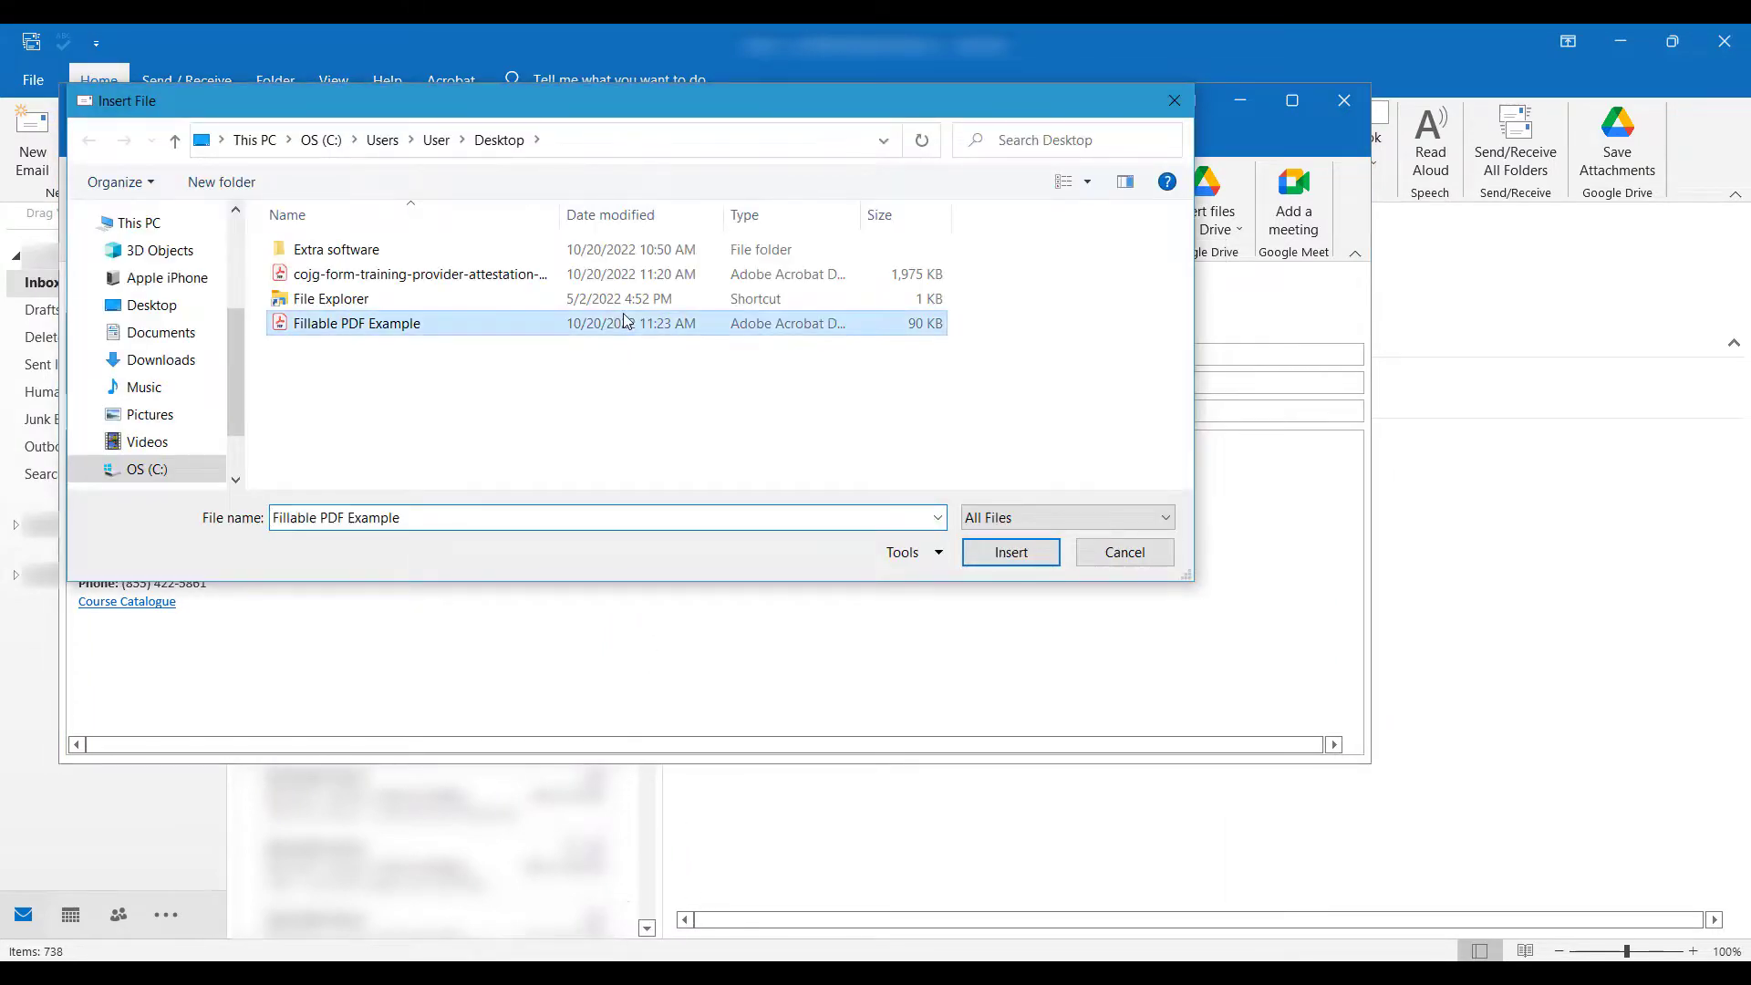